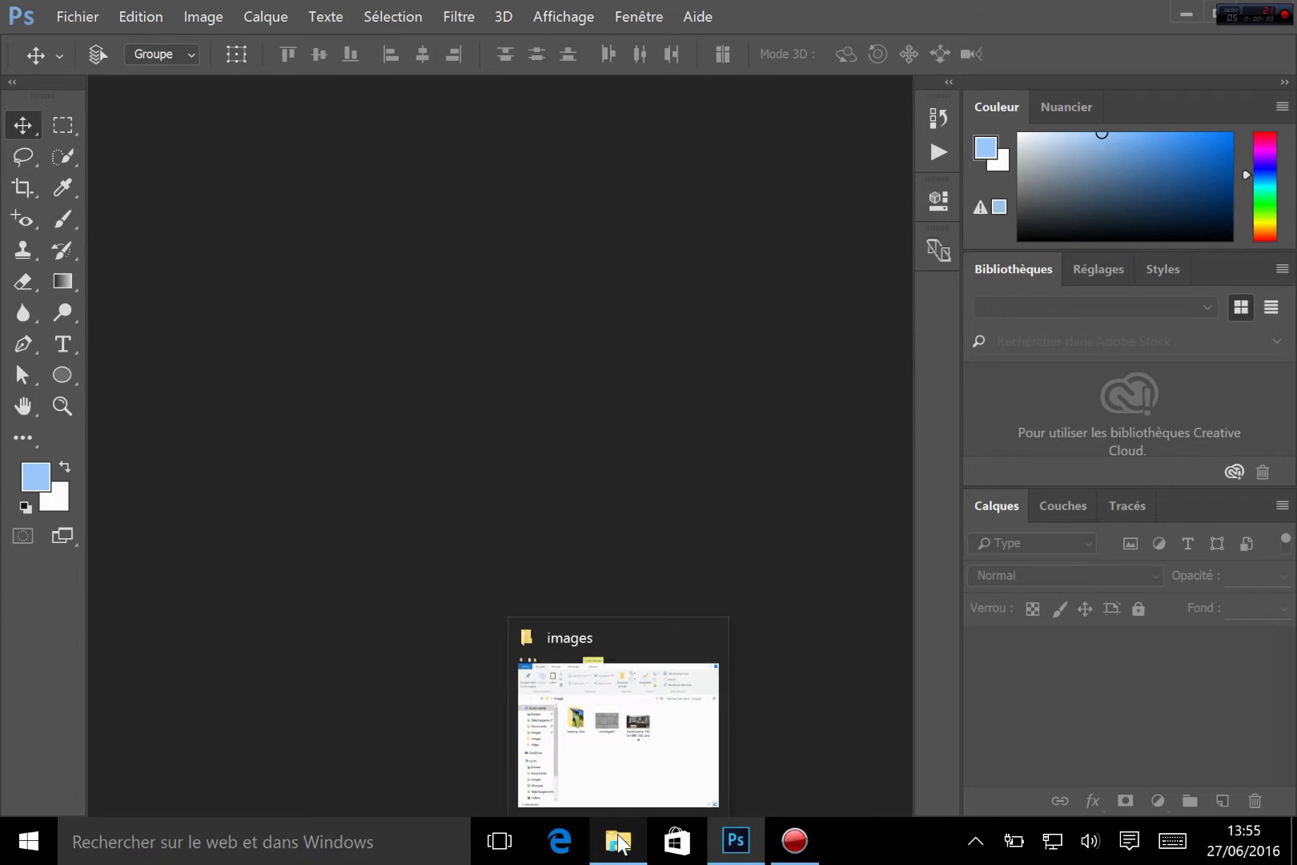
Preview the tile image carrelage01 and the kitchen image FondCuisine from the images folder in the Photos viewer
click(621, 844)
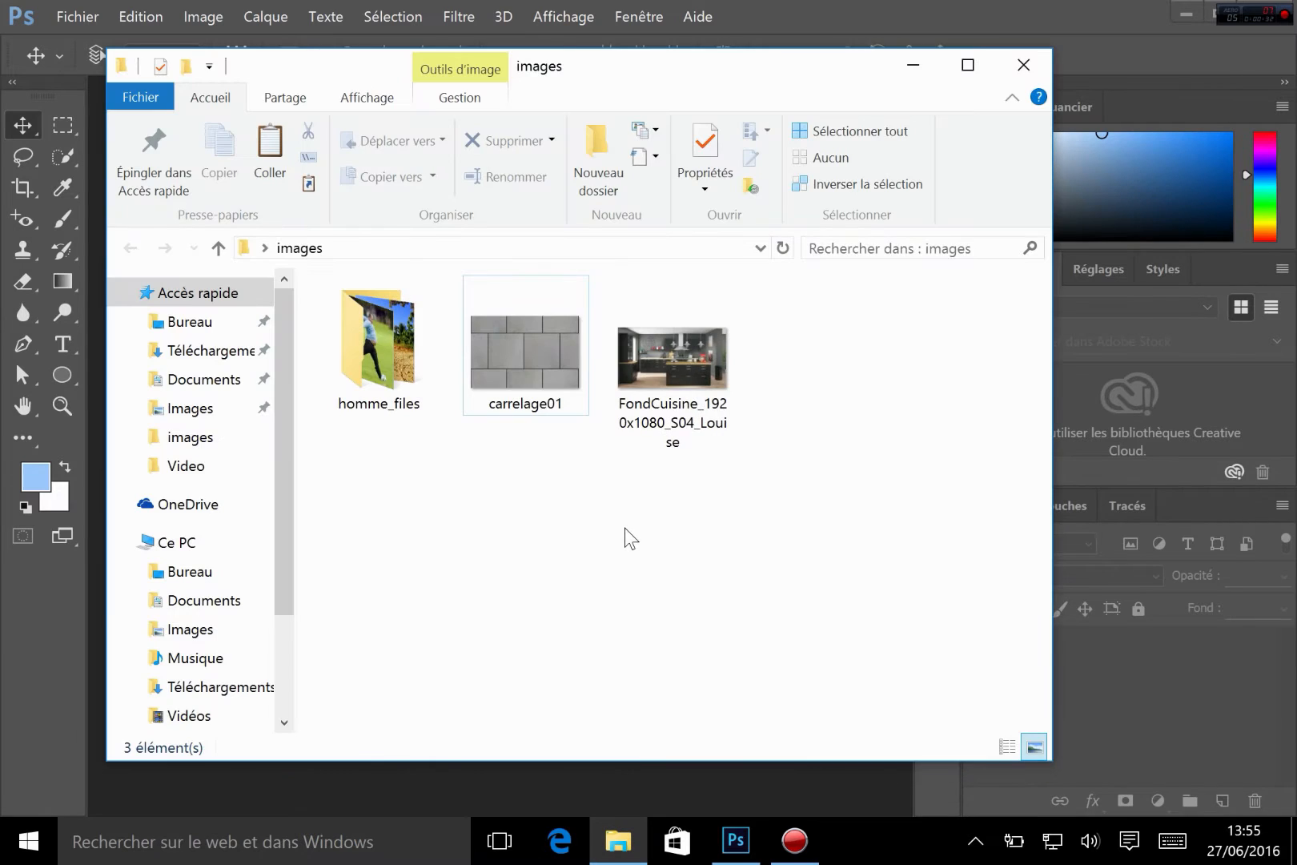
double_click(556, 333)
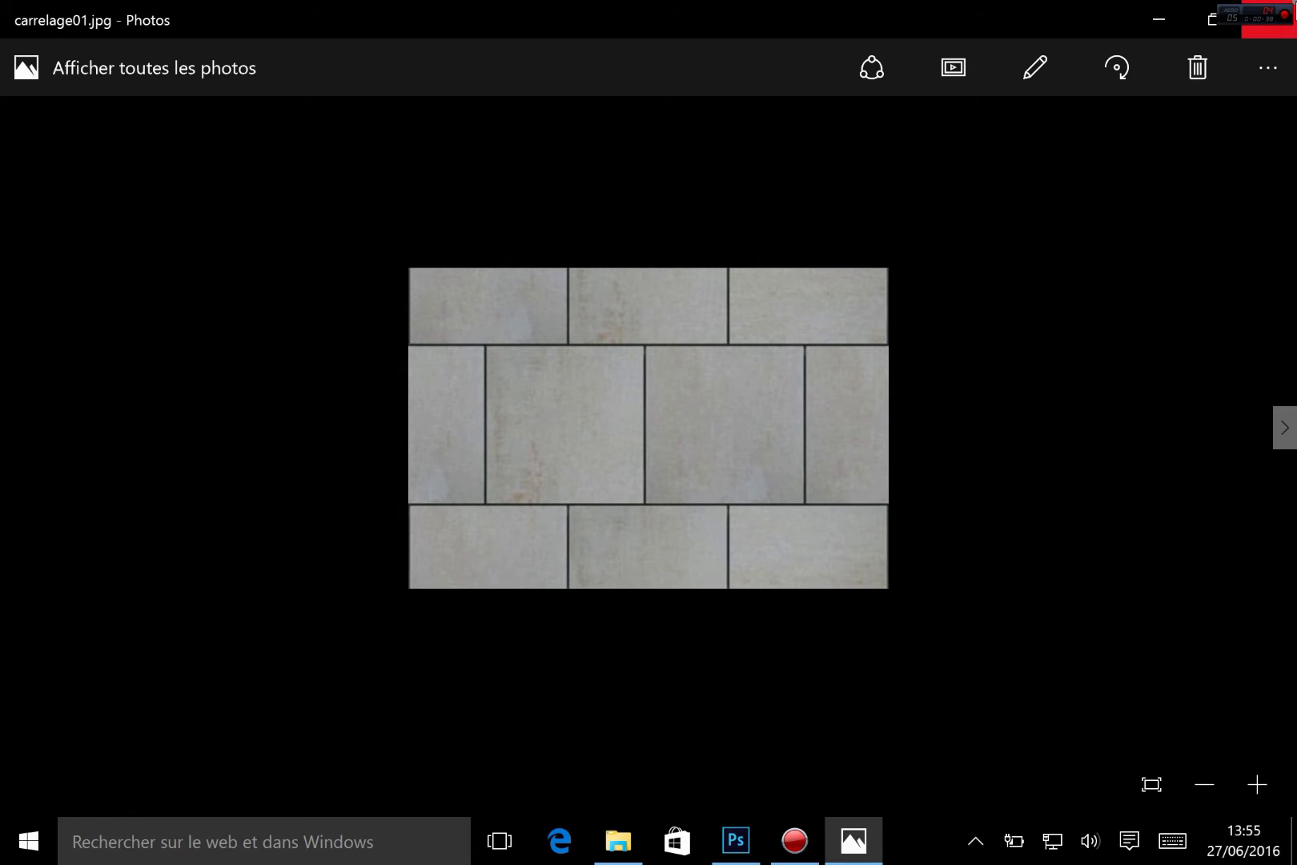
click(1277, 18)
double_click(669, 366)
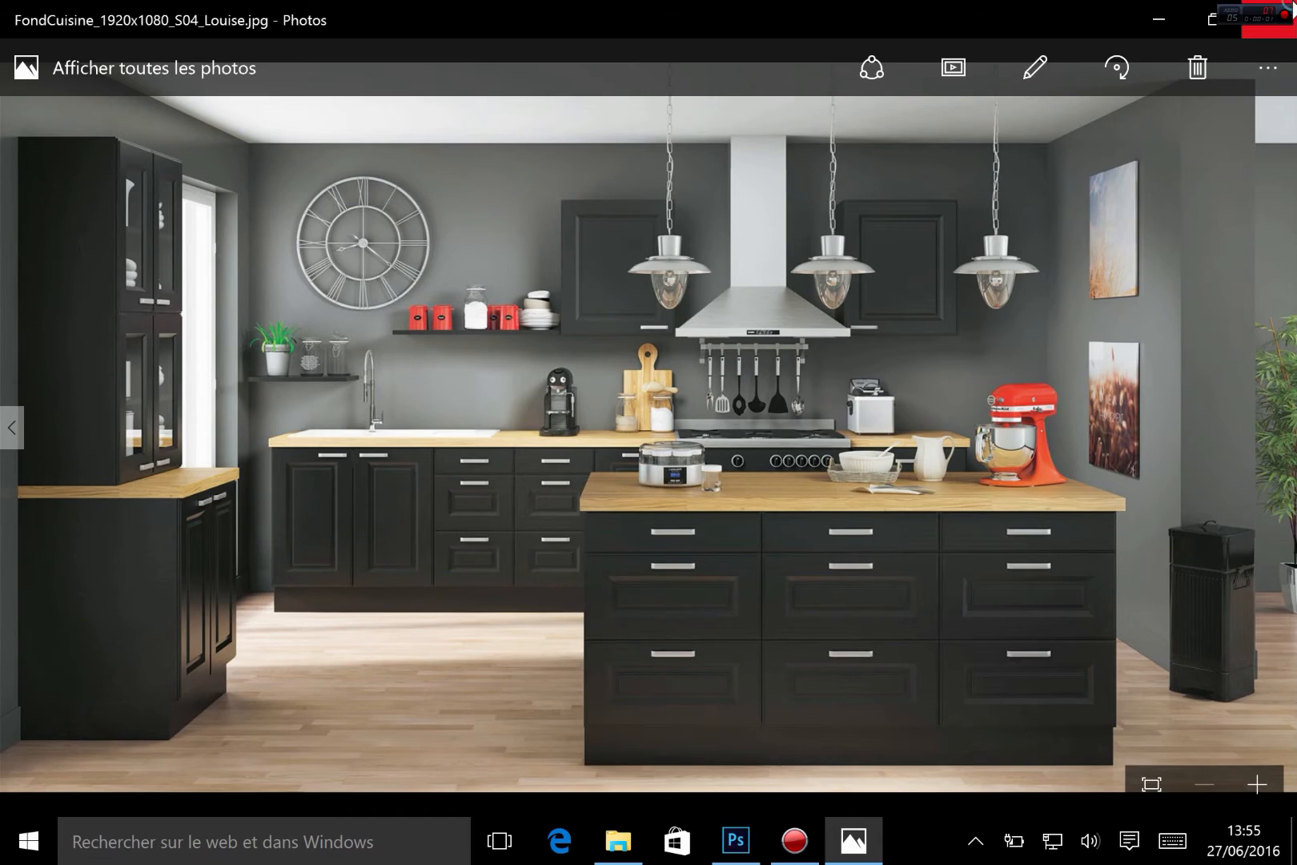
click(1291, 2)
click(1084, 0)
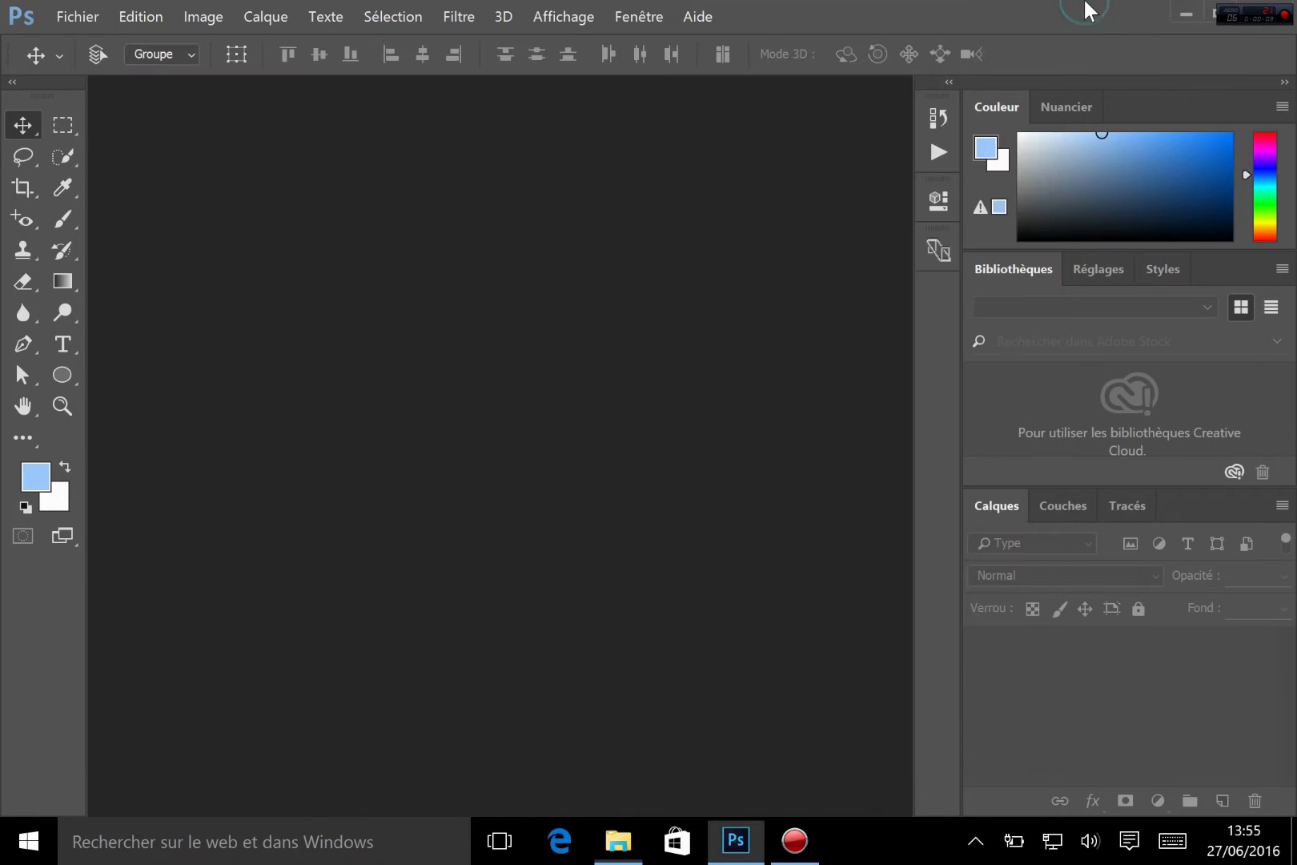
Open the kitchen photo FondCuisine_1920x1080_S04_Louise.jpg from the images folder
click(82, 12)
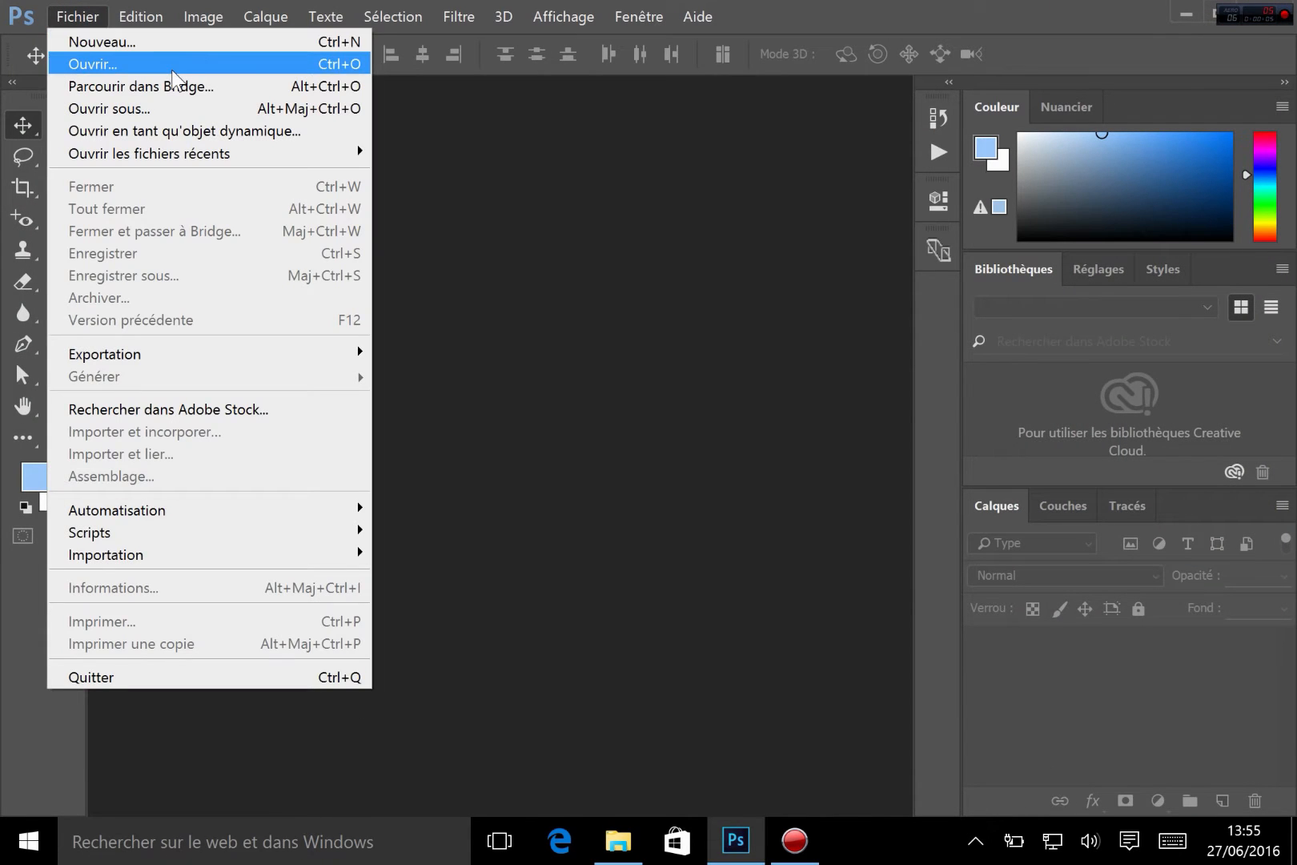
click(181, 52)
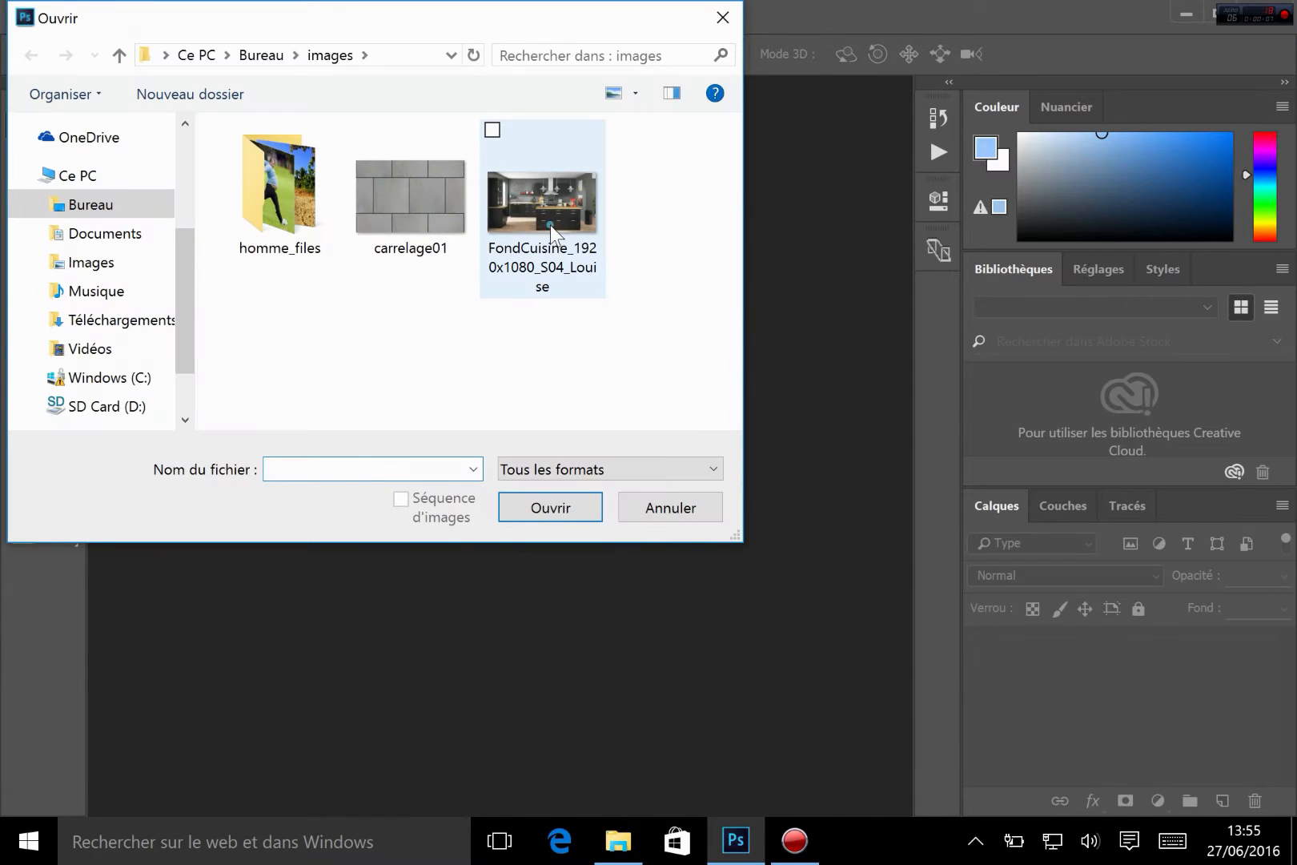
click(550, 225)
click(558, 510)
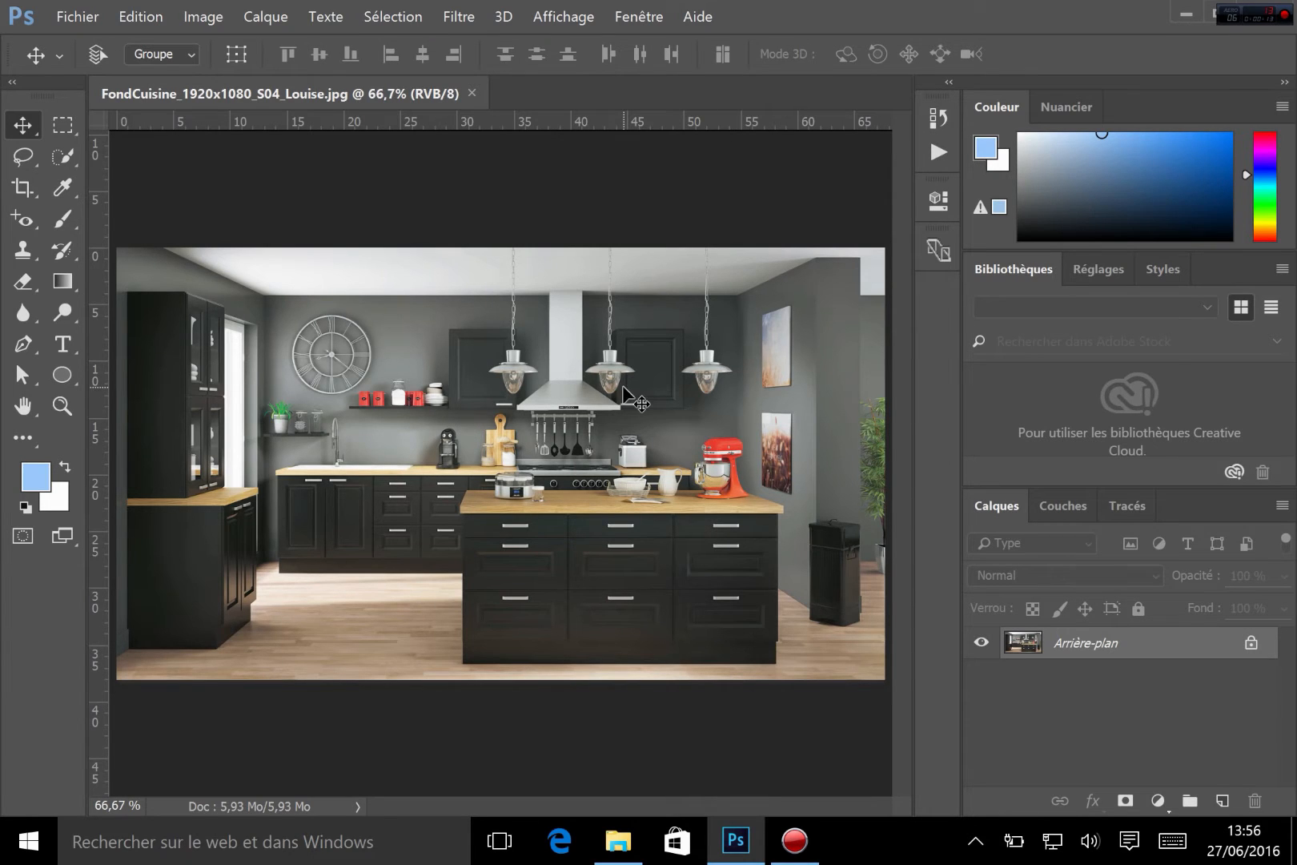
Open the tile image carrelage01 as a second document
click(72, 9)
click(99, 70)
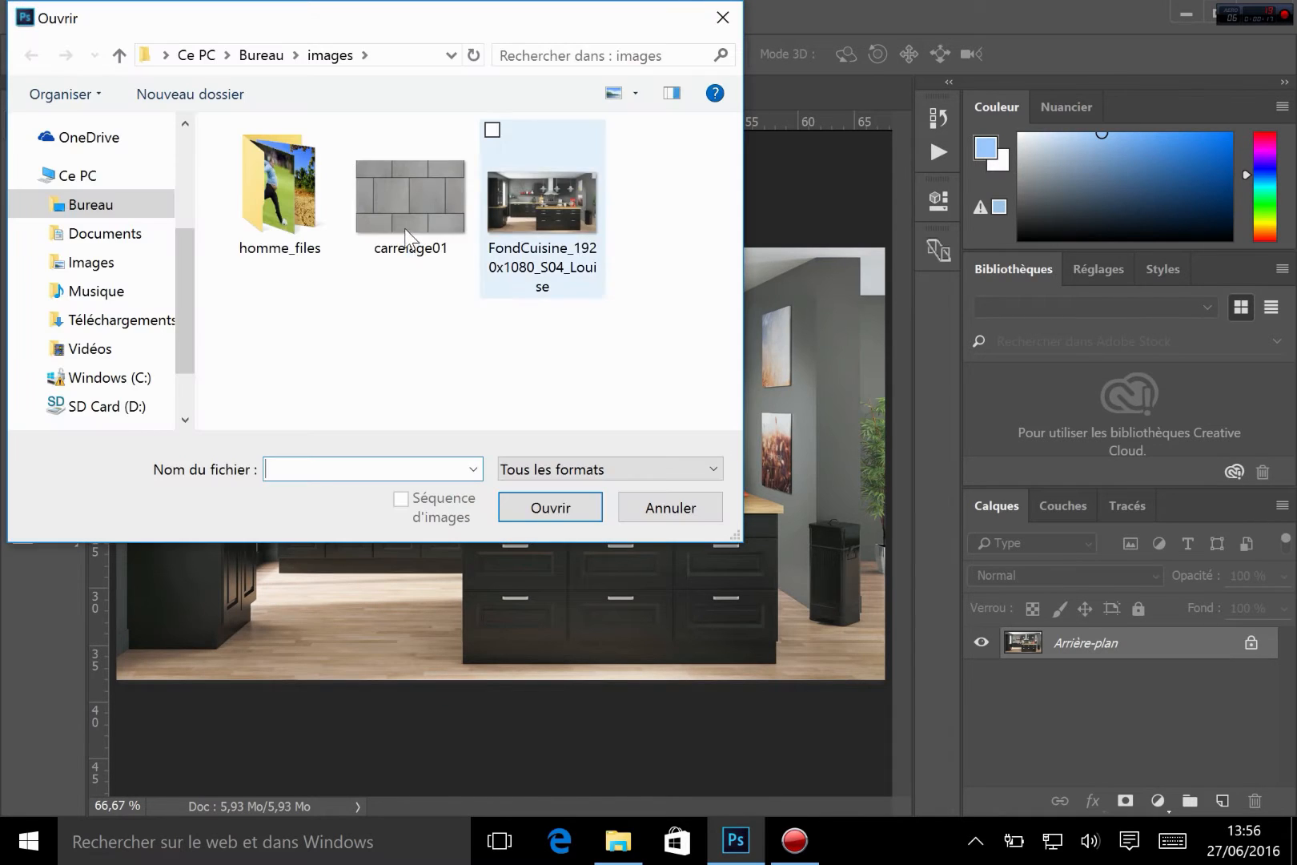
double_click(403, 218)
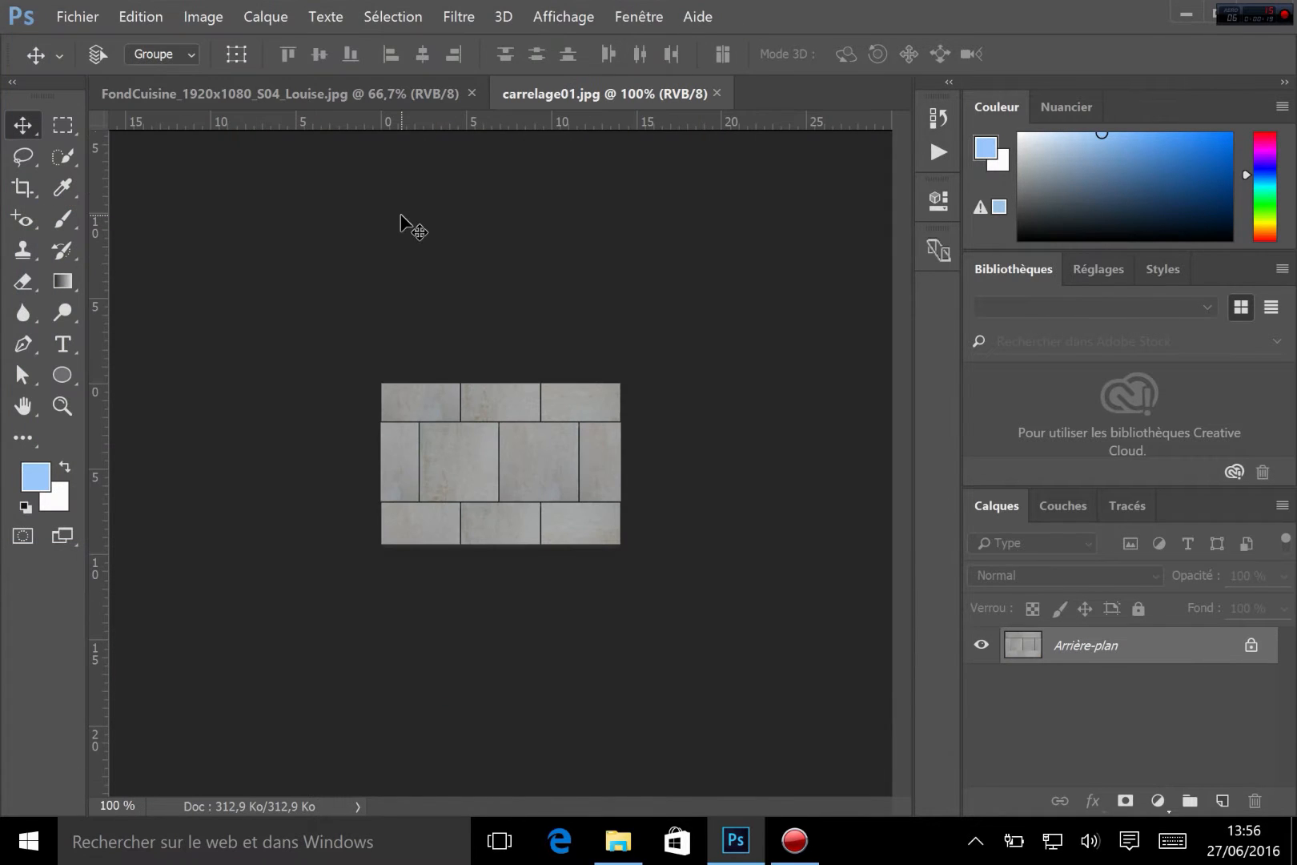
Select the whole tile image with the Rectangular Marquee and bring it into the kitchen document as a new layer
click(68, 149)
click(61, 138)
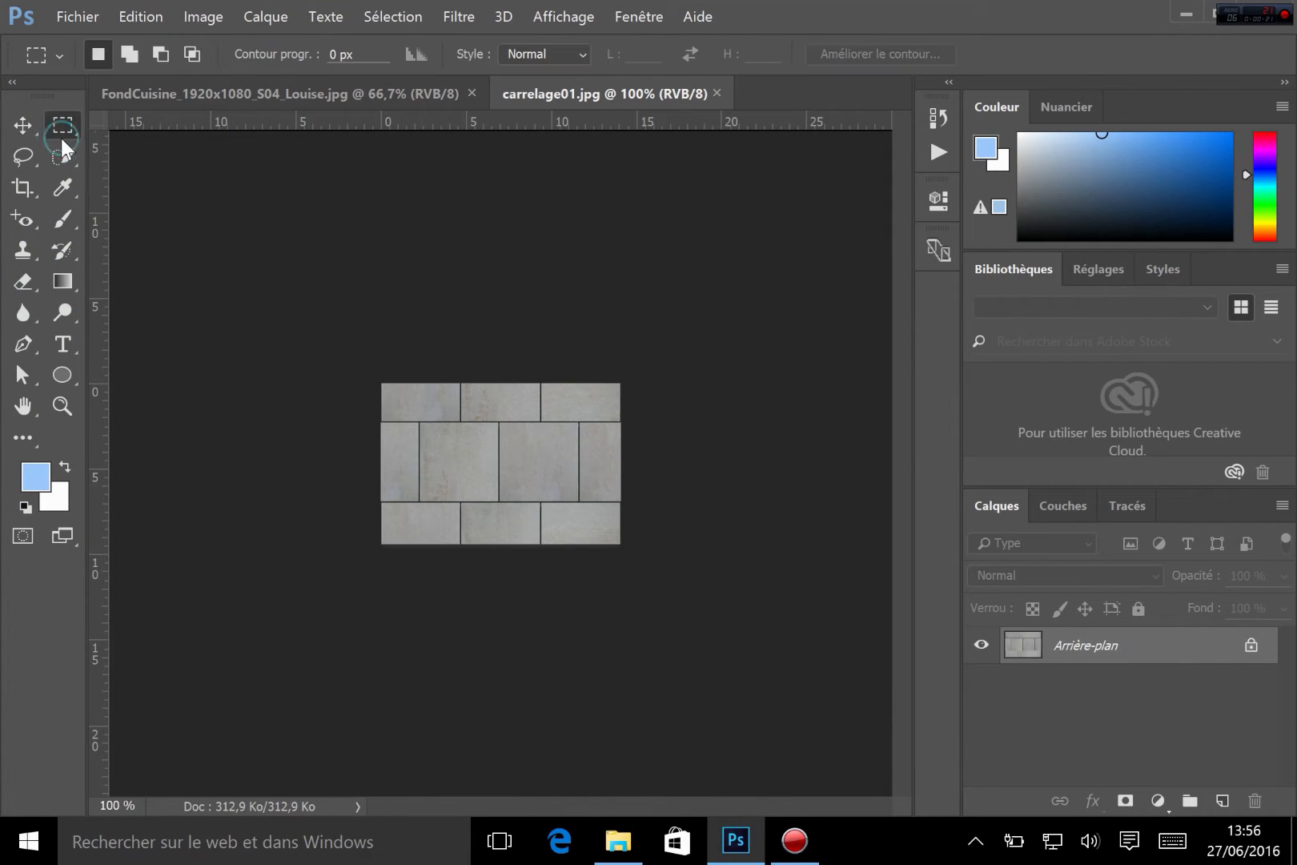
drag(375, 382, 698, 588)
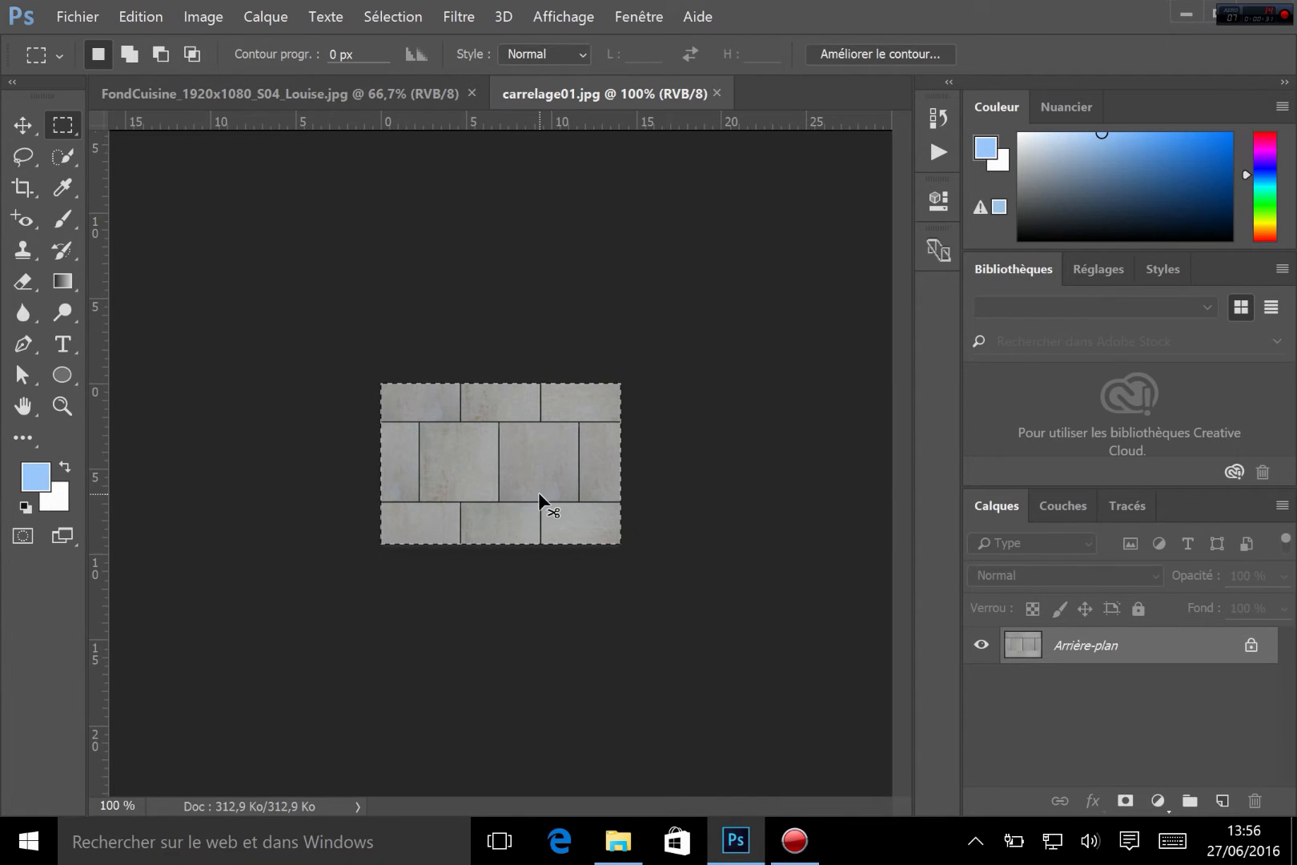
click(294, 93)
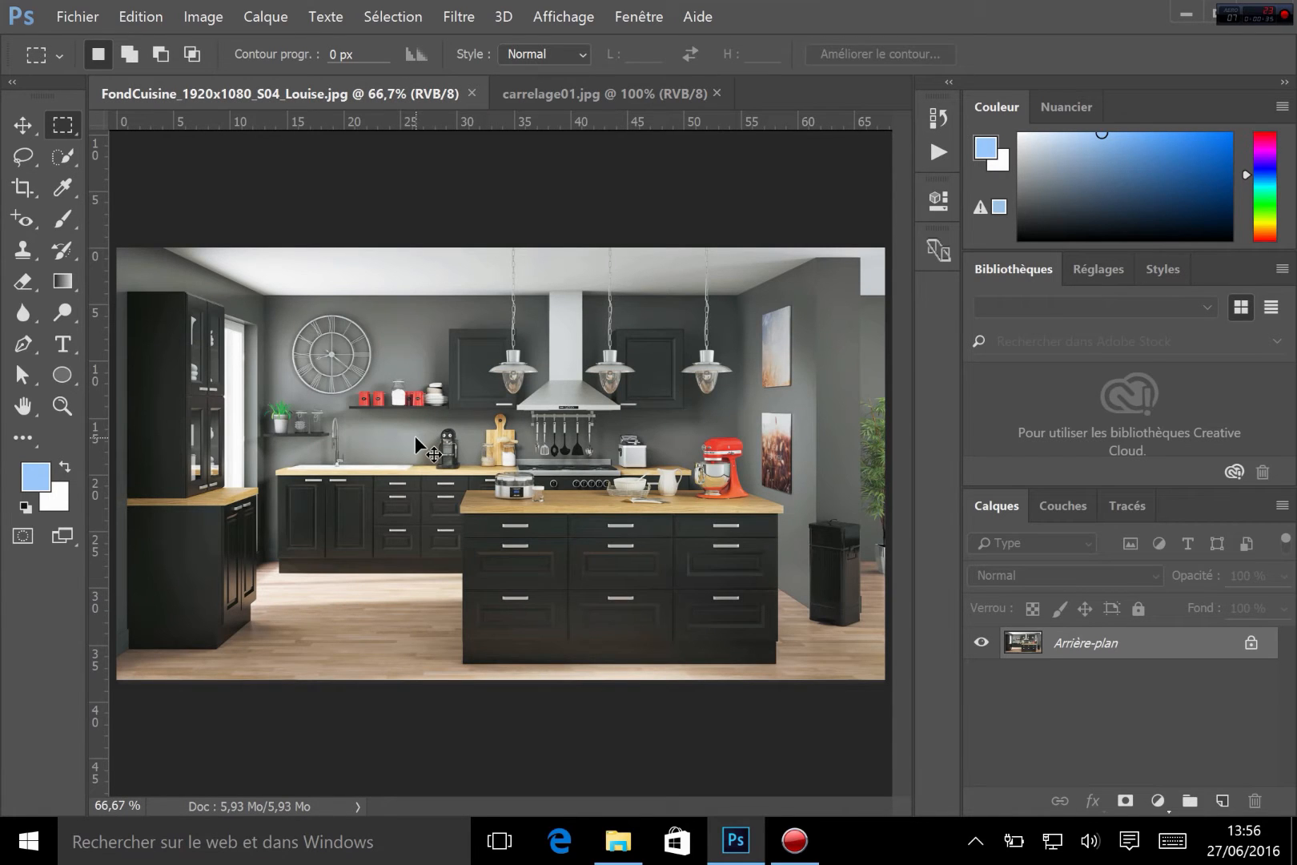
drag(414, 436, 415, 435)
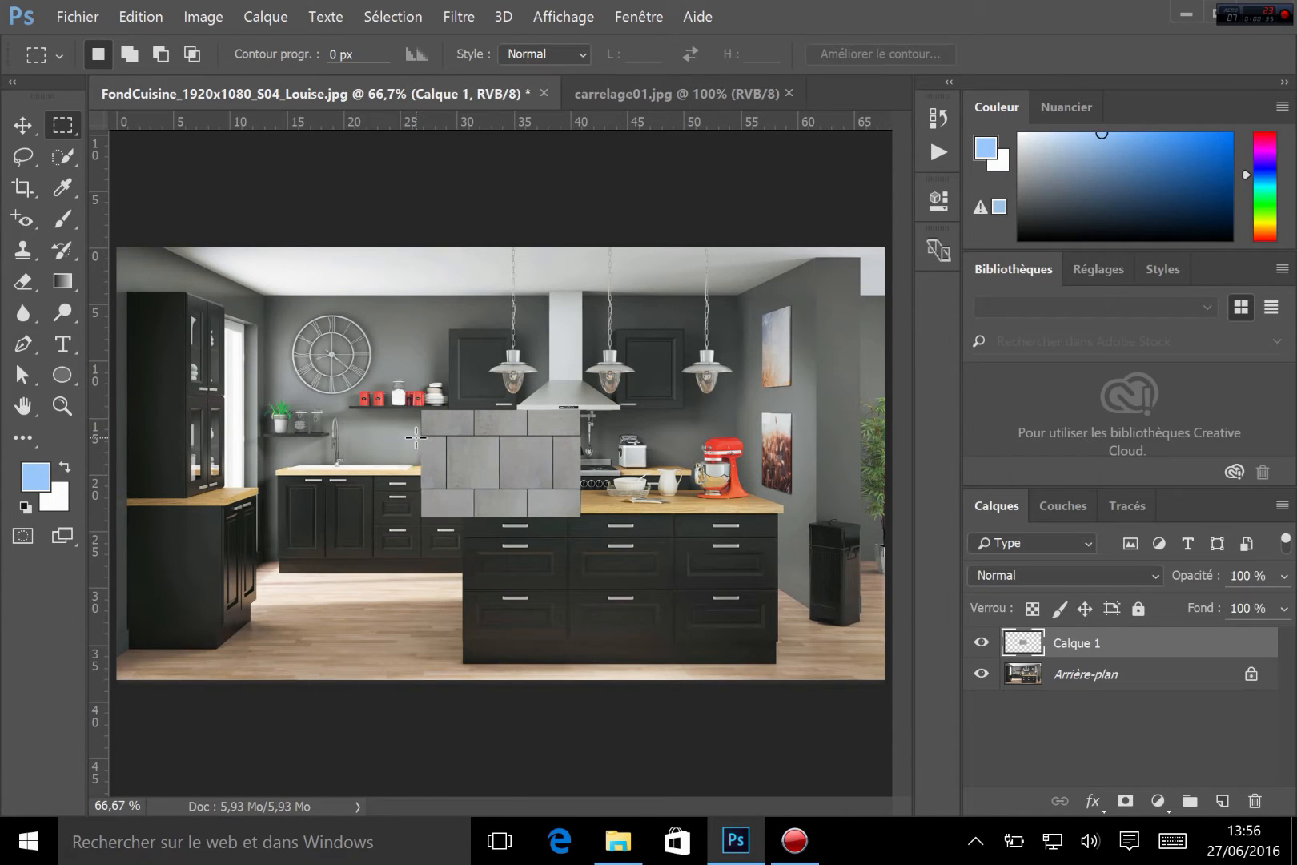
Delete the pasted tile layer from the kitchen document
click(981, 641)
click(980, 640)
key(Delete)
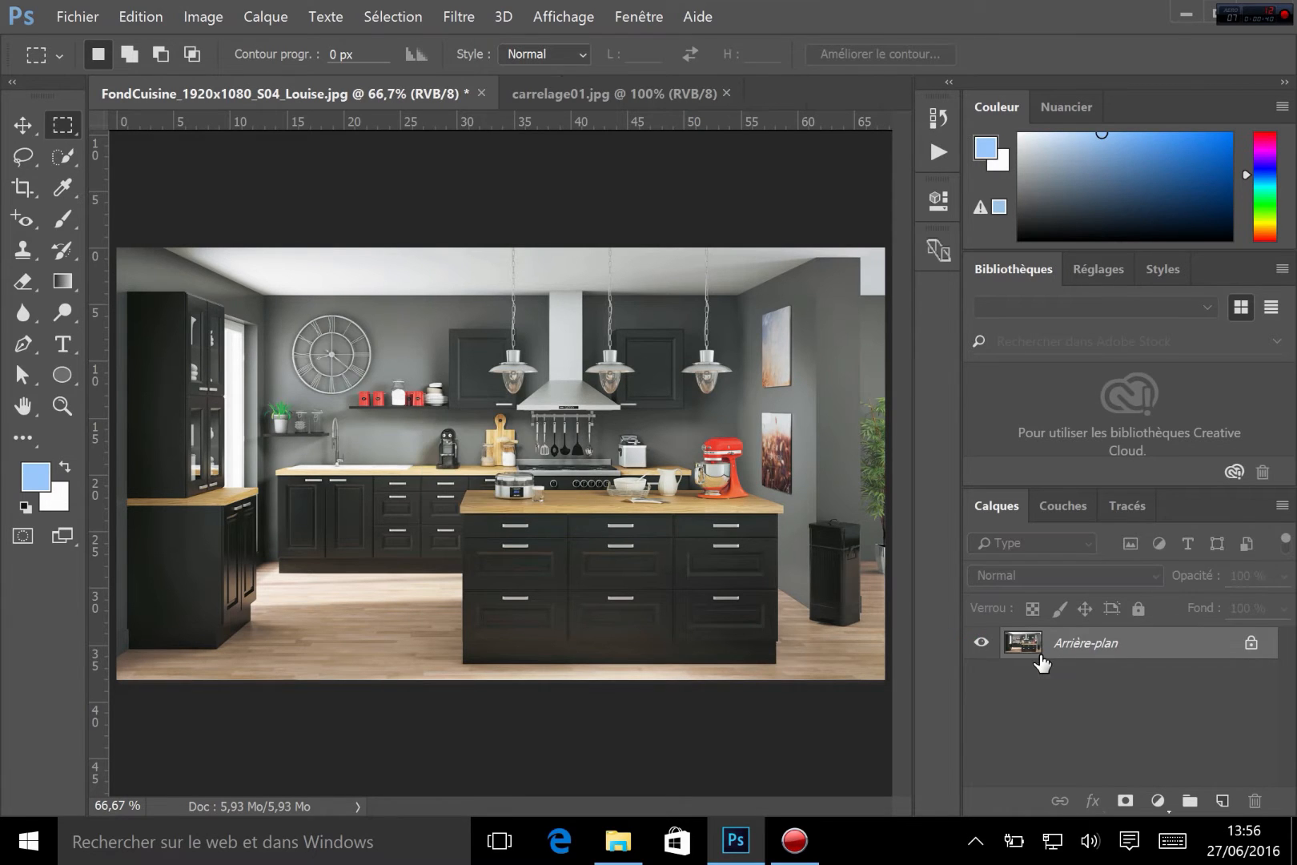
Place carrelage01 into the kitchen image with Import and Embed
click(72, 17)
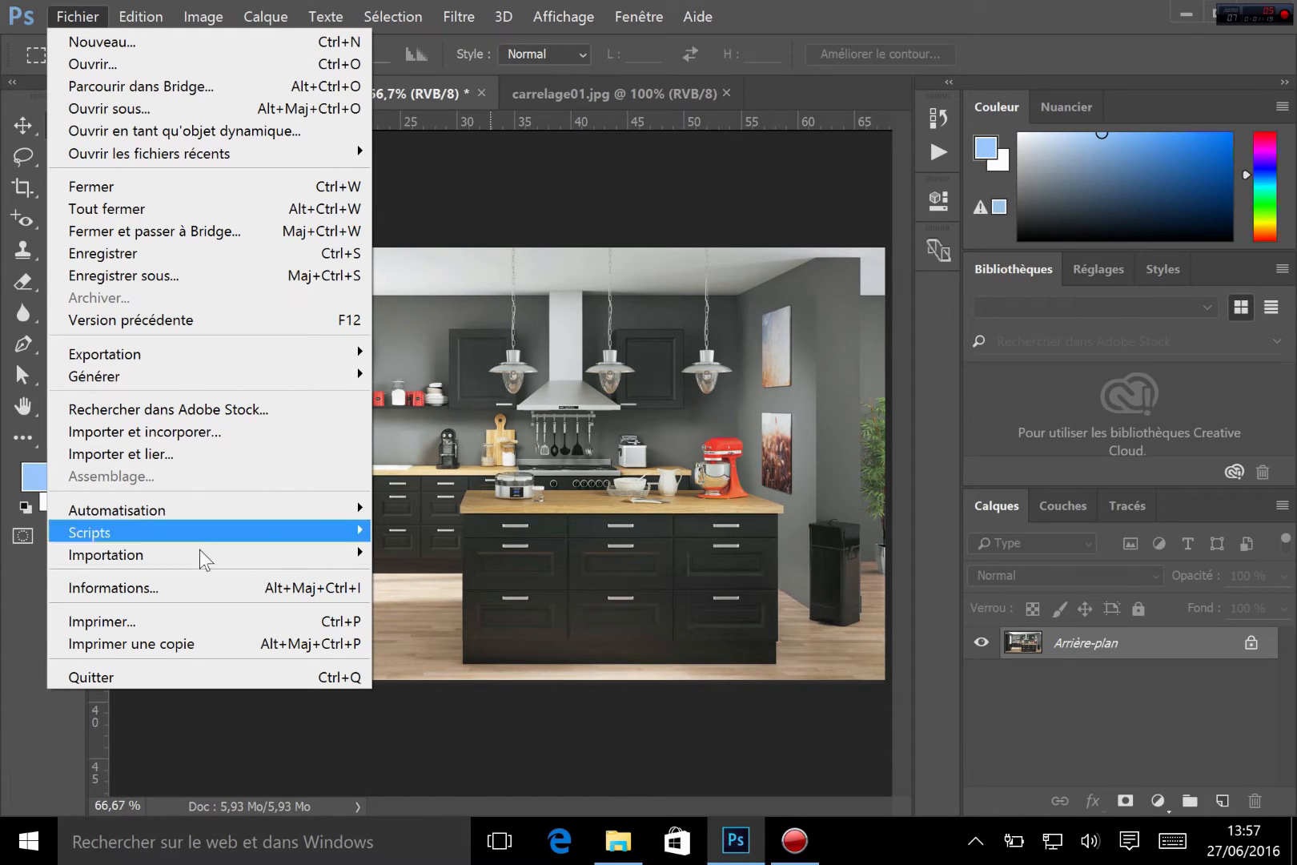
click(156, 432)
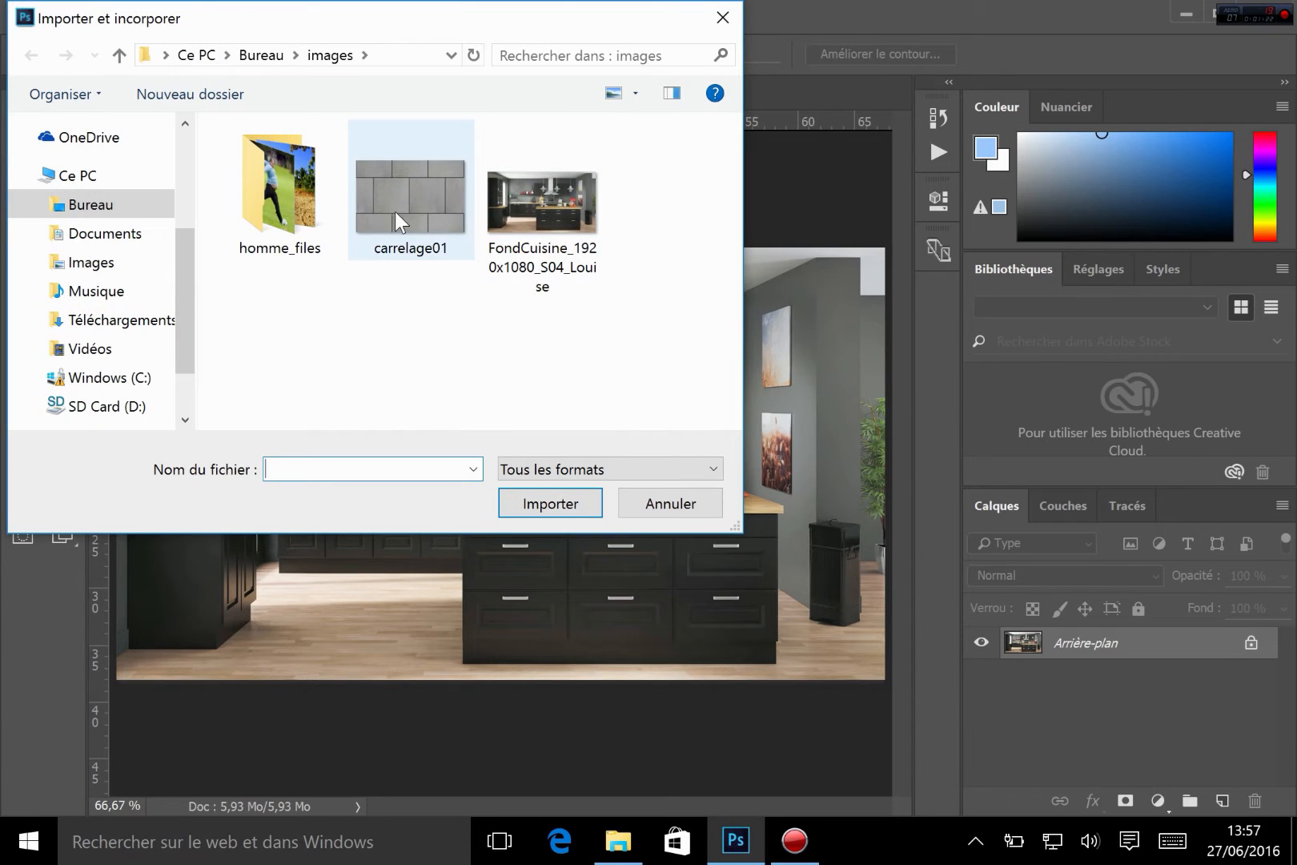
double_click(396, 213)
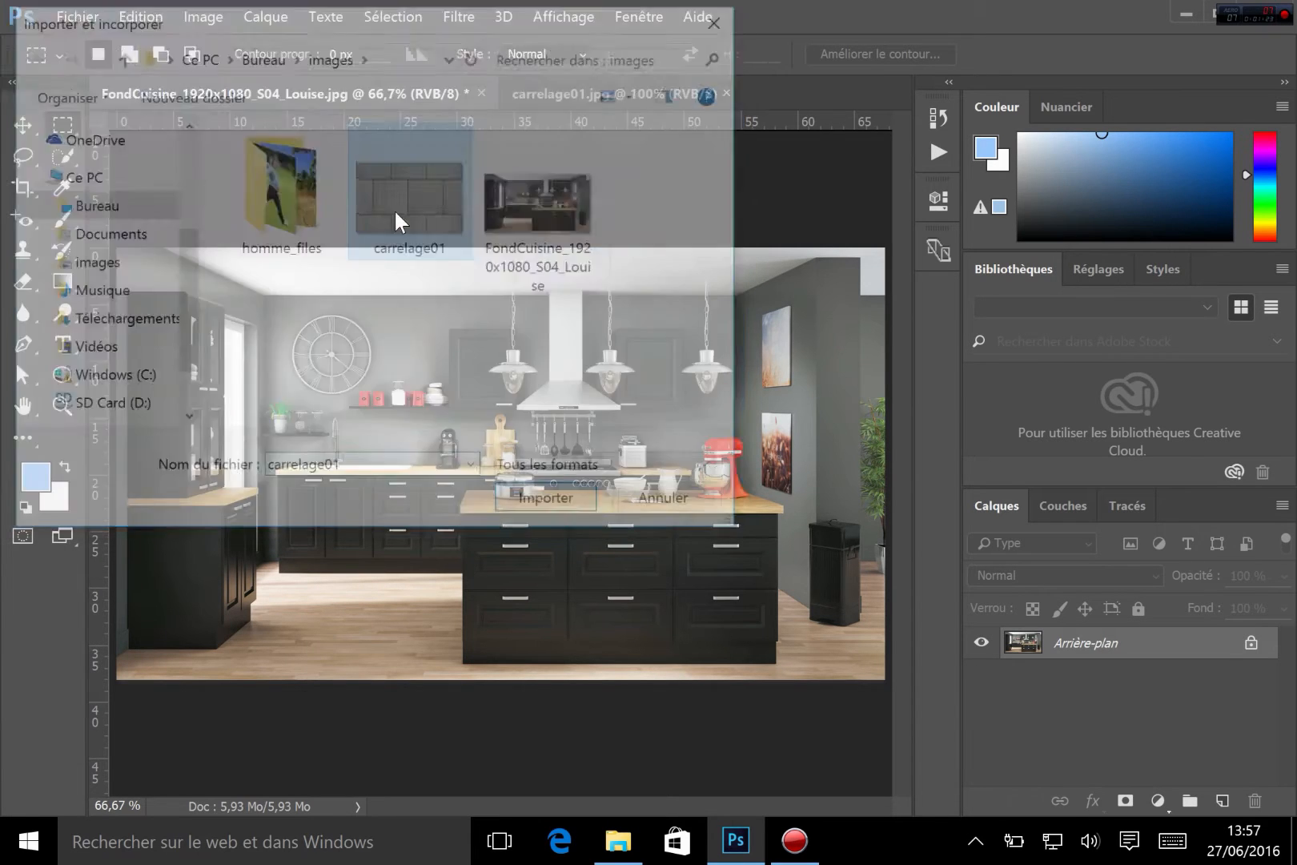
key(Return)
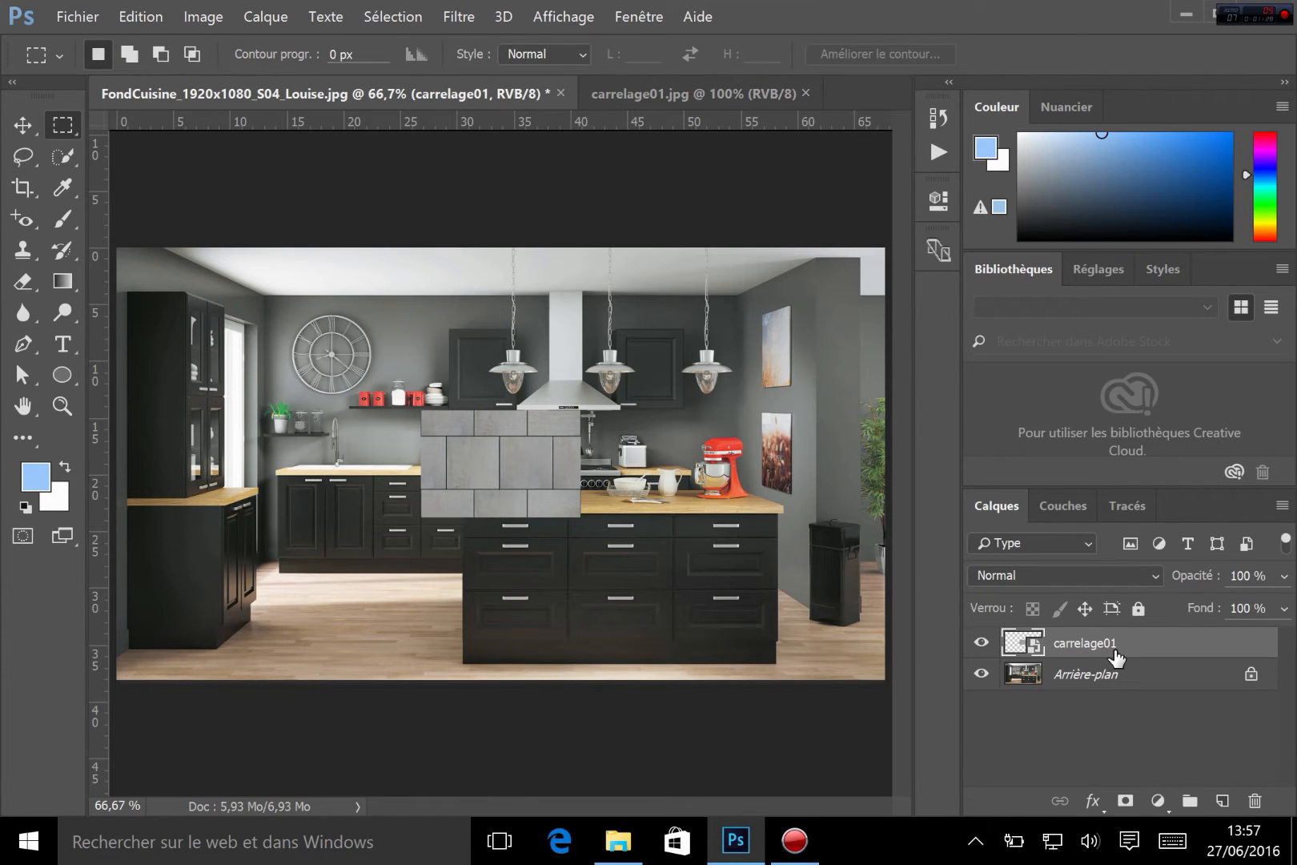
Open the placed tile layer's smart object contents and paint a blue brush stroke across the tiles
drag(1115, 657, 1033, 650)
double_click(1026, 643)
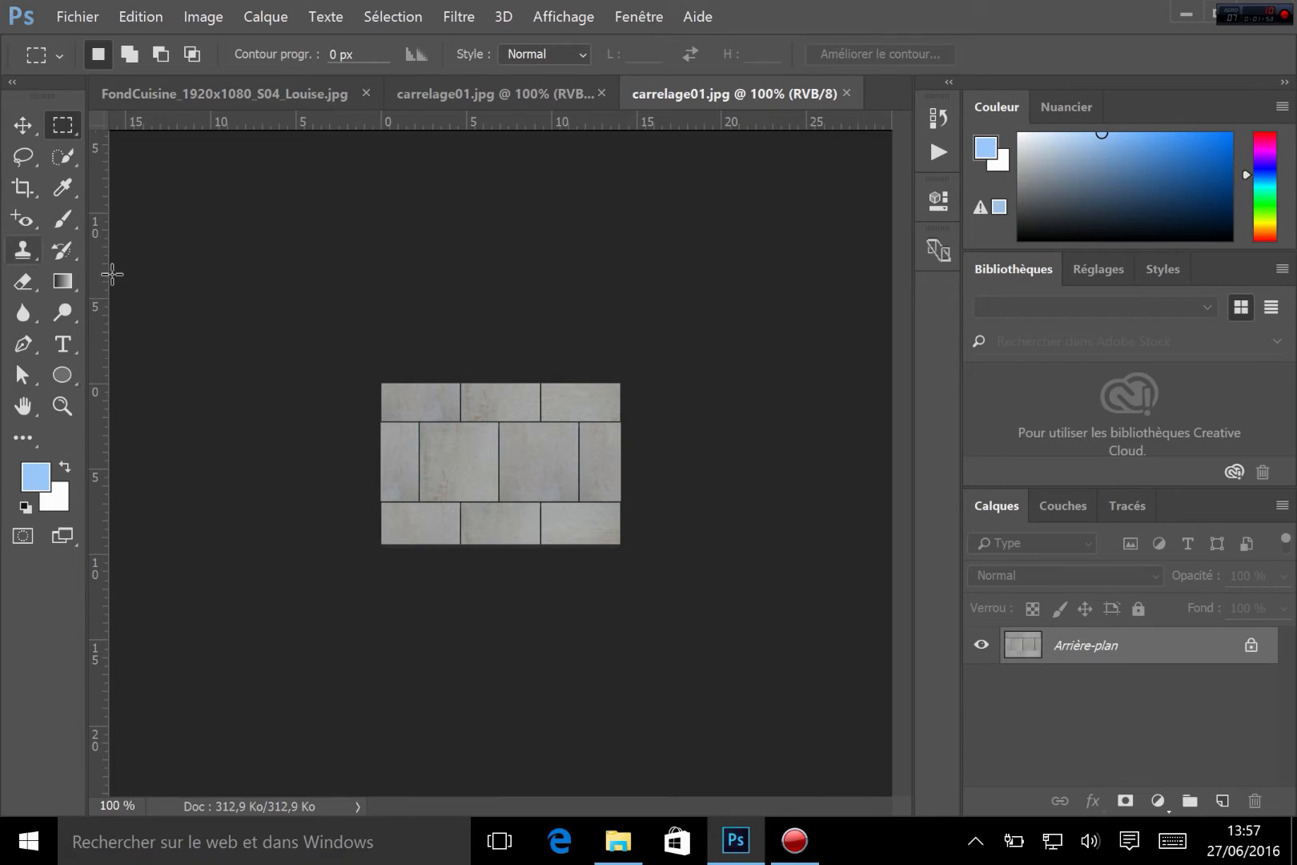
click(64, 218)
mouse_move(504, 425)
mouse_down()
mouse_move(470, 436)
mouse_move(525, 500)
mouse_move(550, 447)
mouse_up()
Save the edited contents as JPEG at quality 11 Maximum and return to the kitchen document
key(ctrl+s)
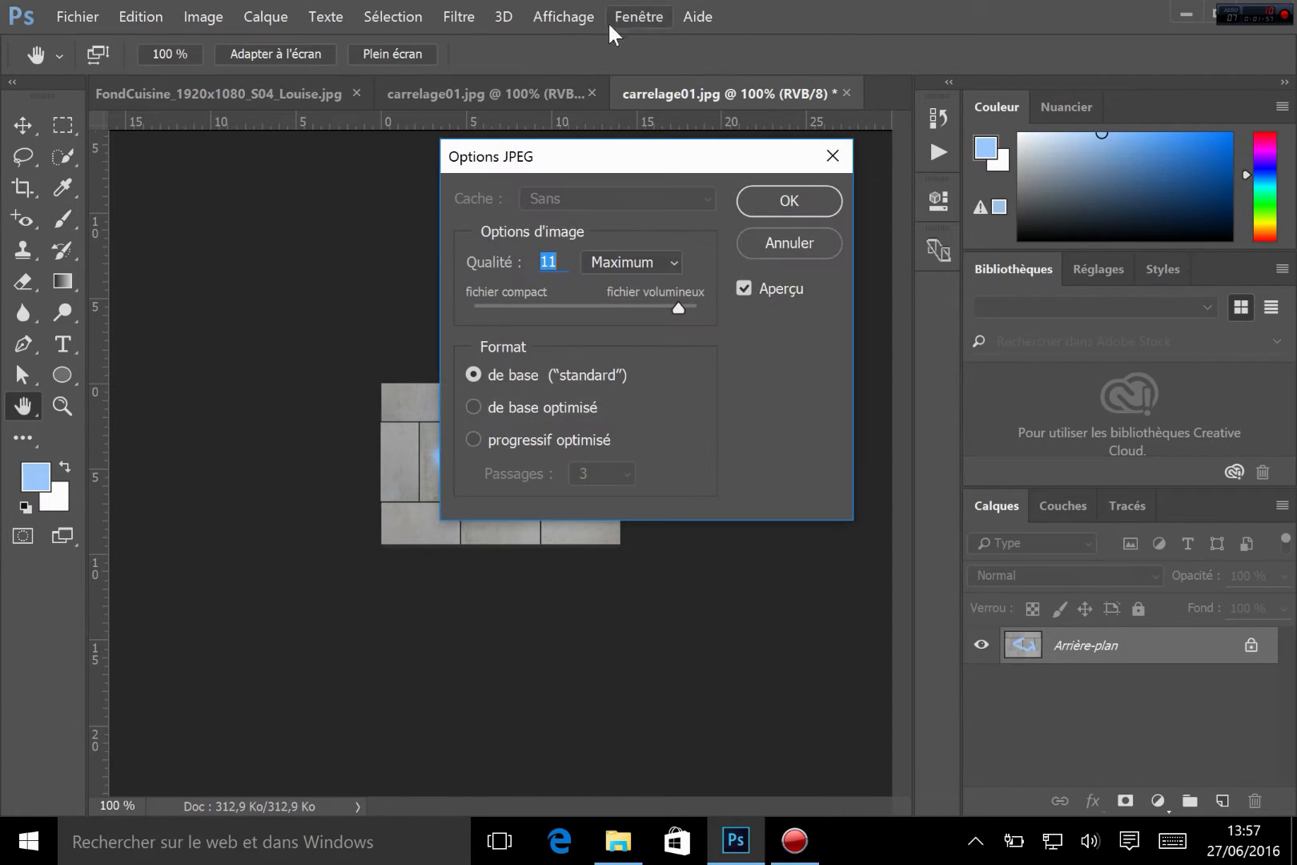
click(793, 201)
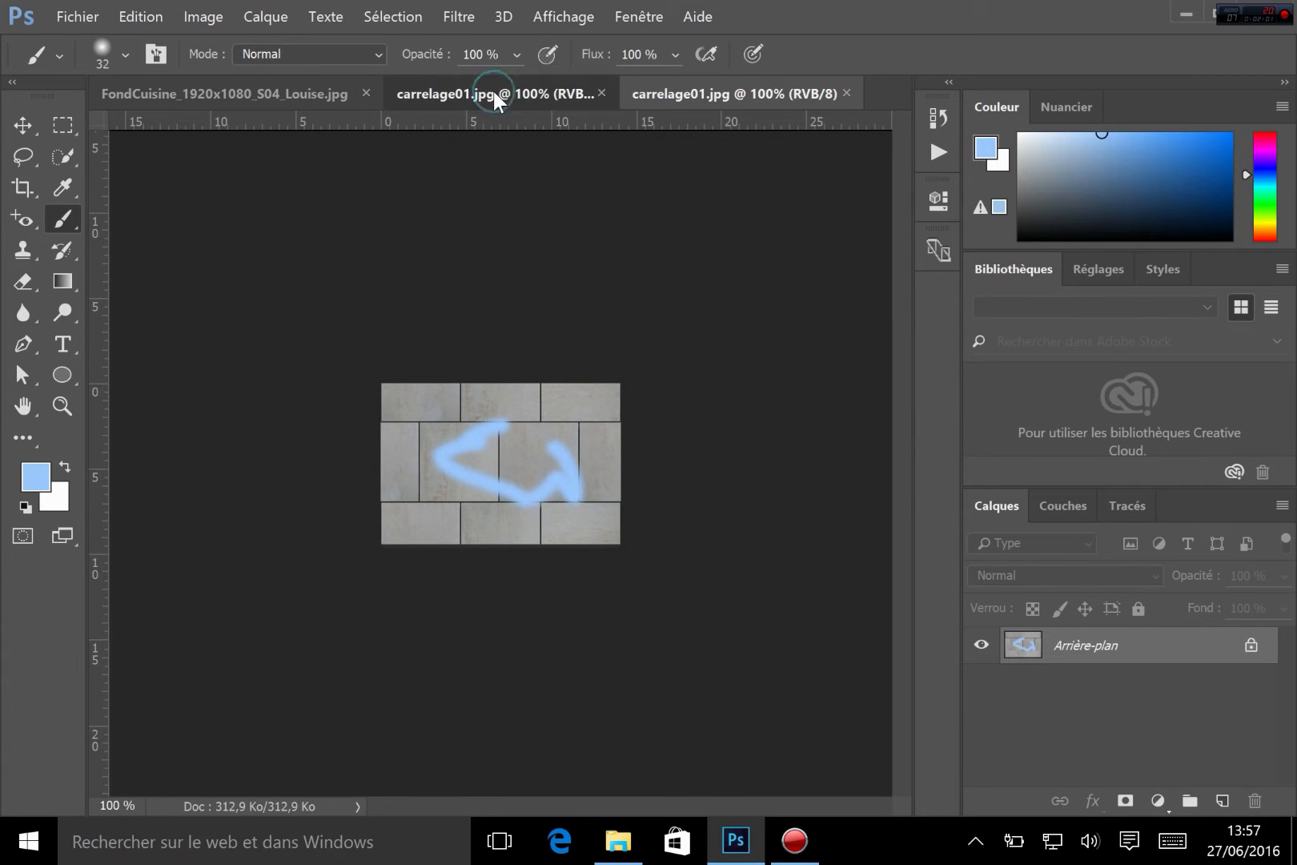
click(493, 92)
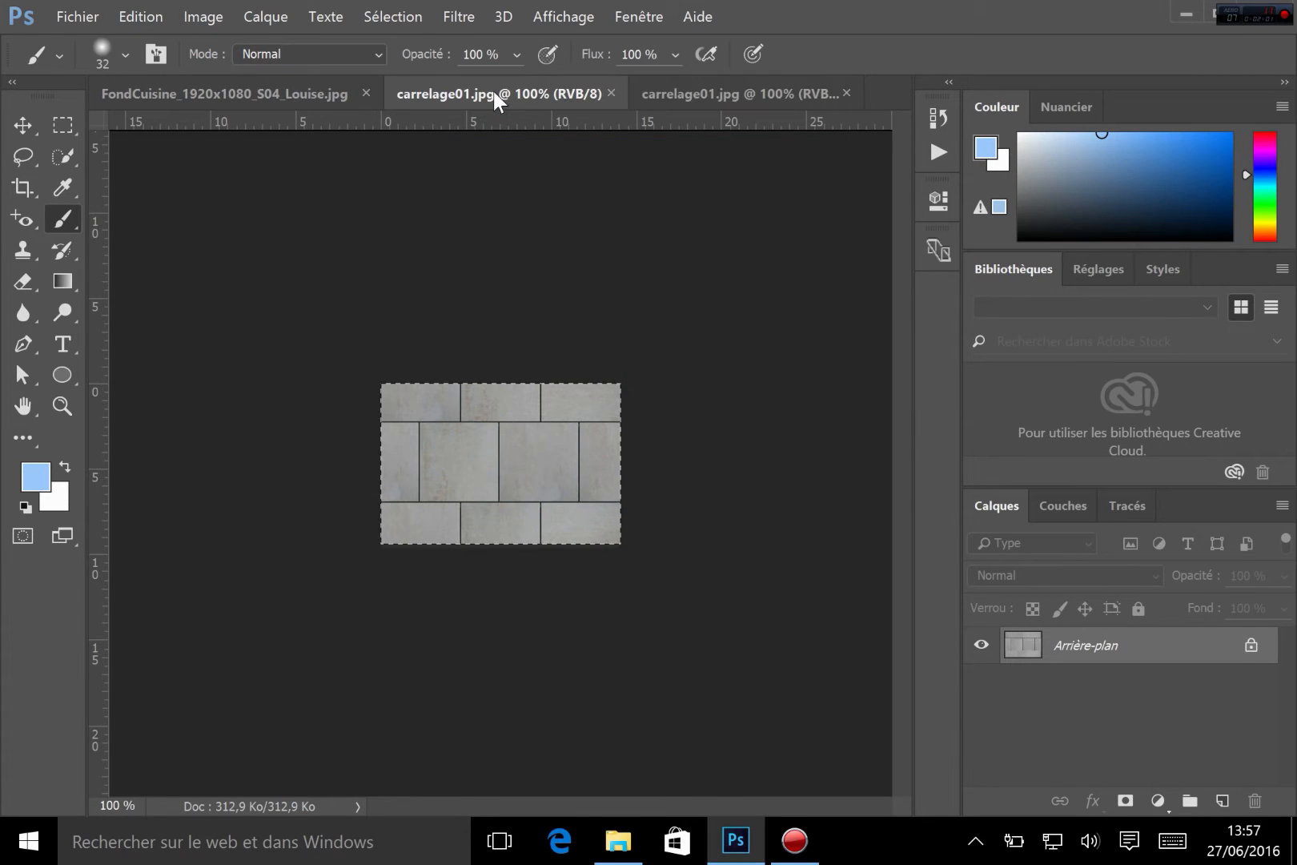
click(255, 92)
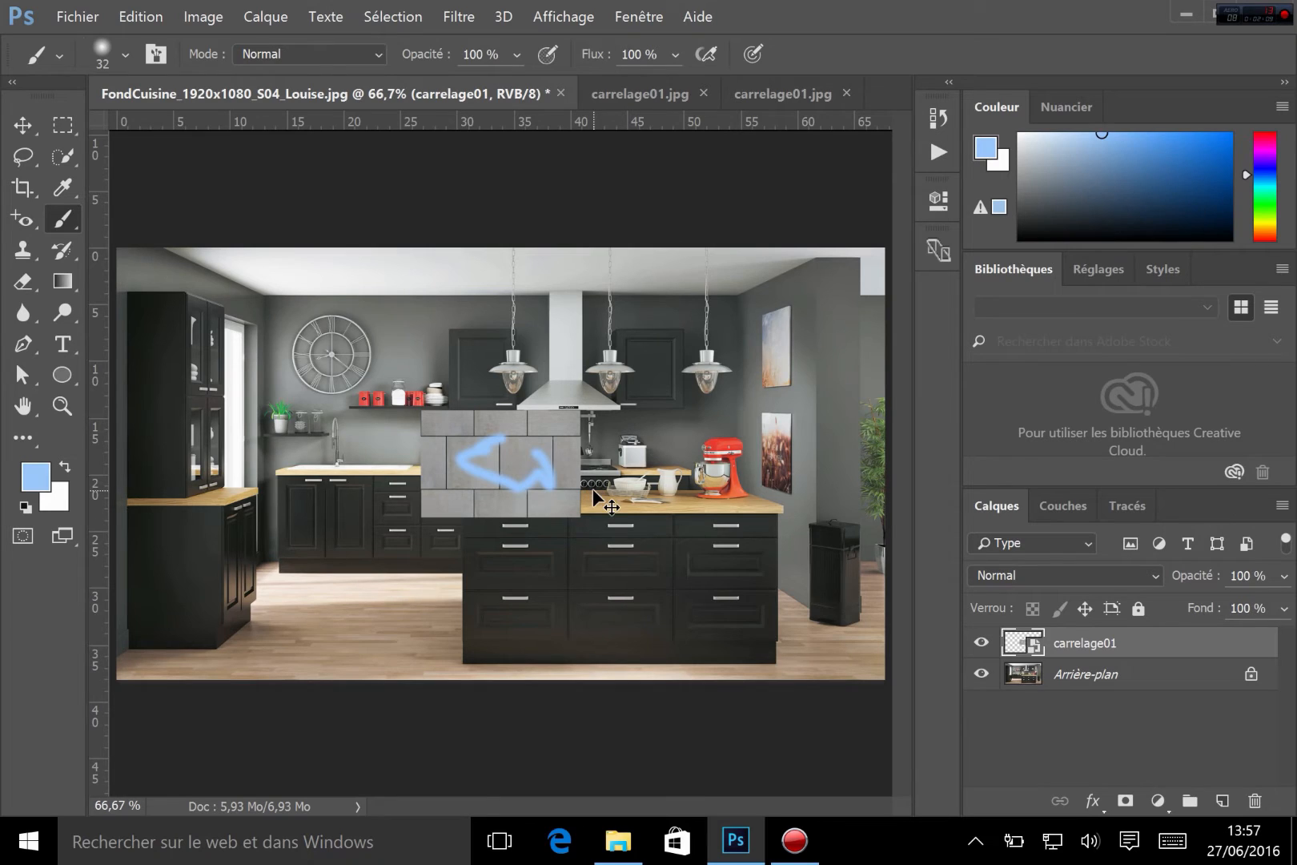
Undo the stroke update in the kitchen image and close the extra carrelage01 tab
key(ctrl+z)
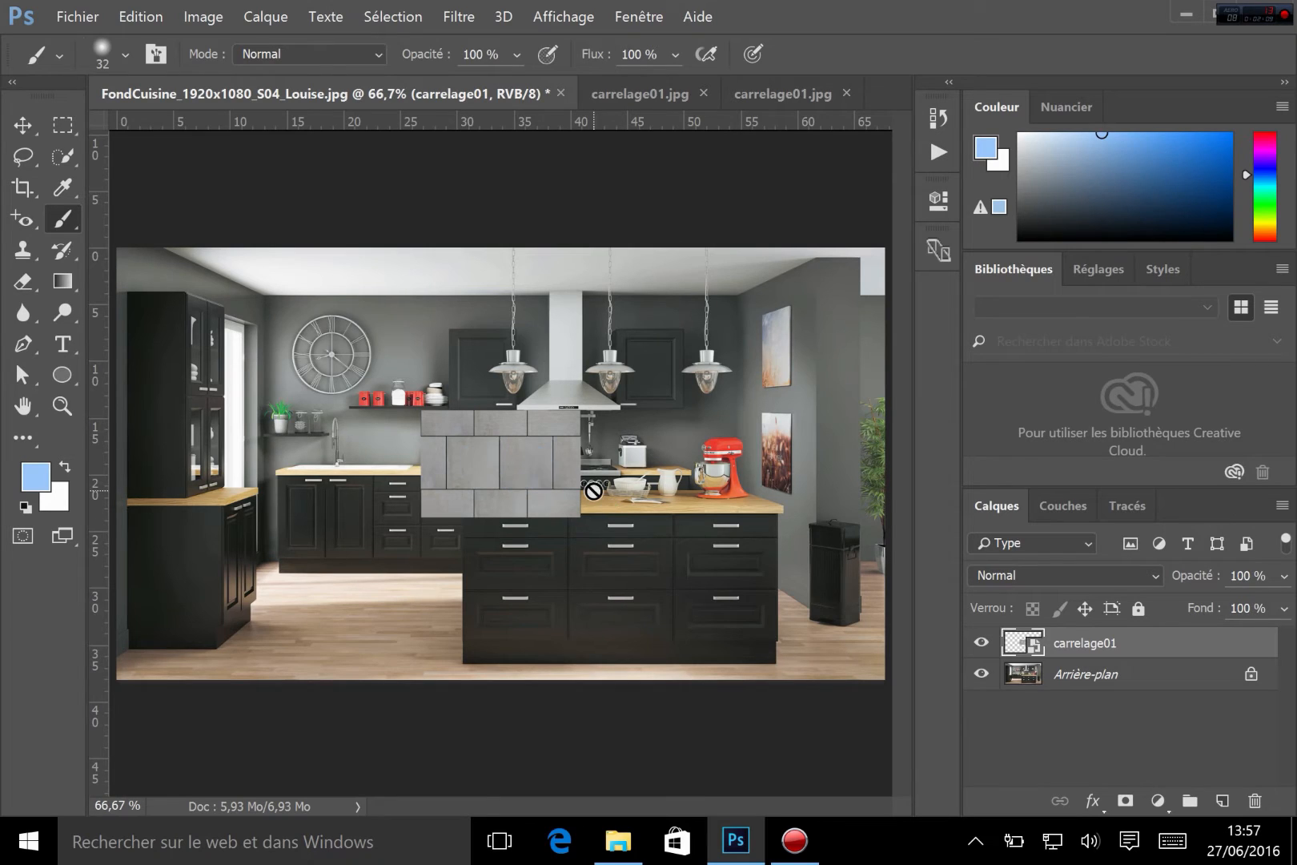
click(846, 92)
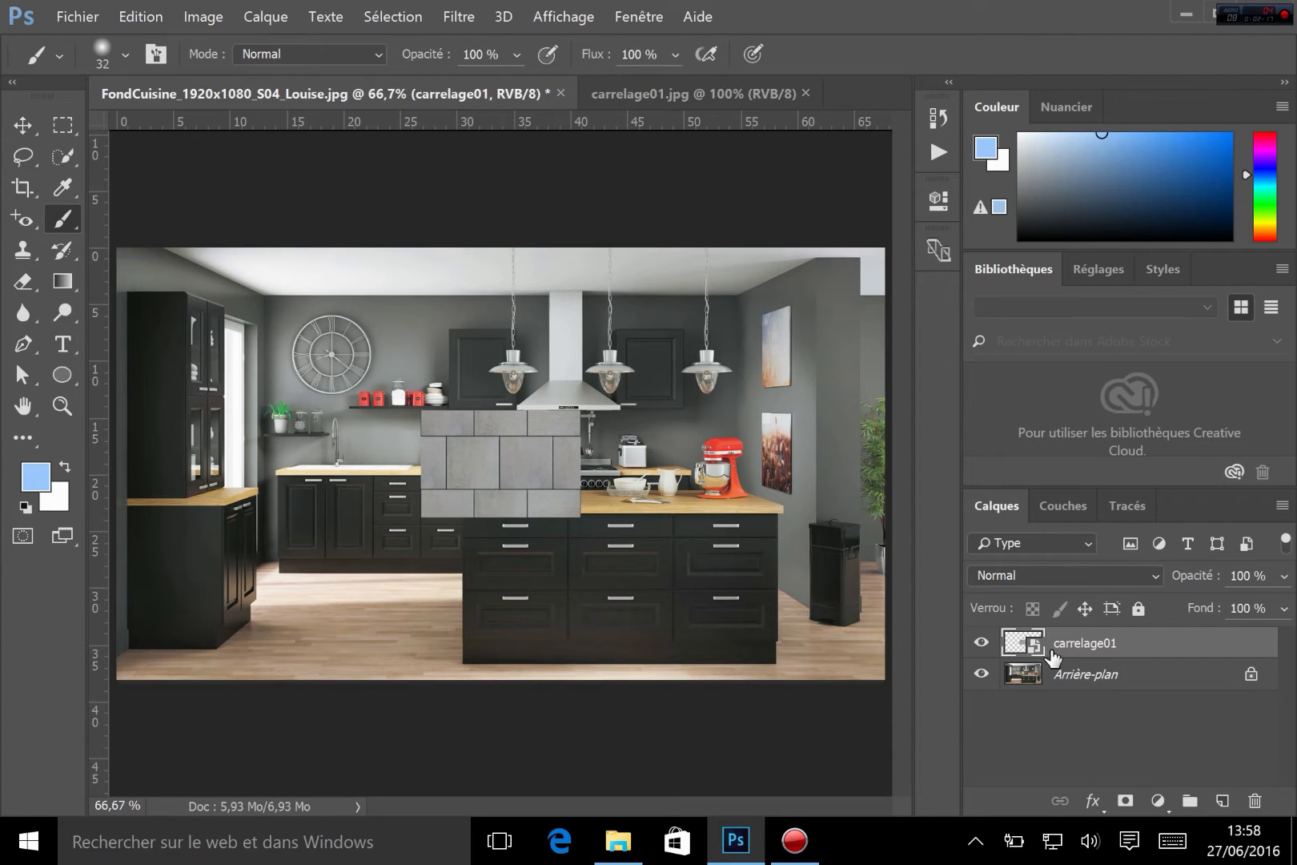
click(1157, 800)
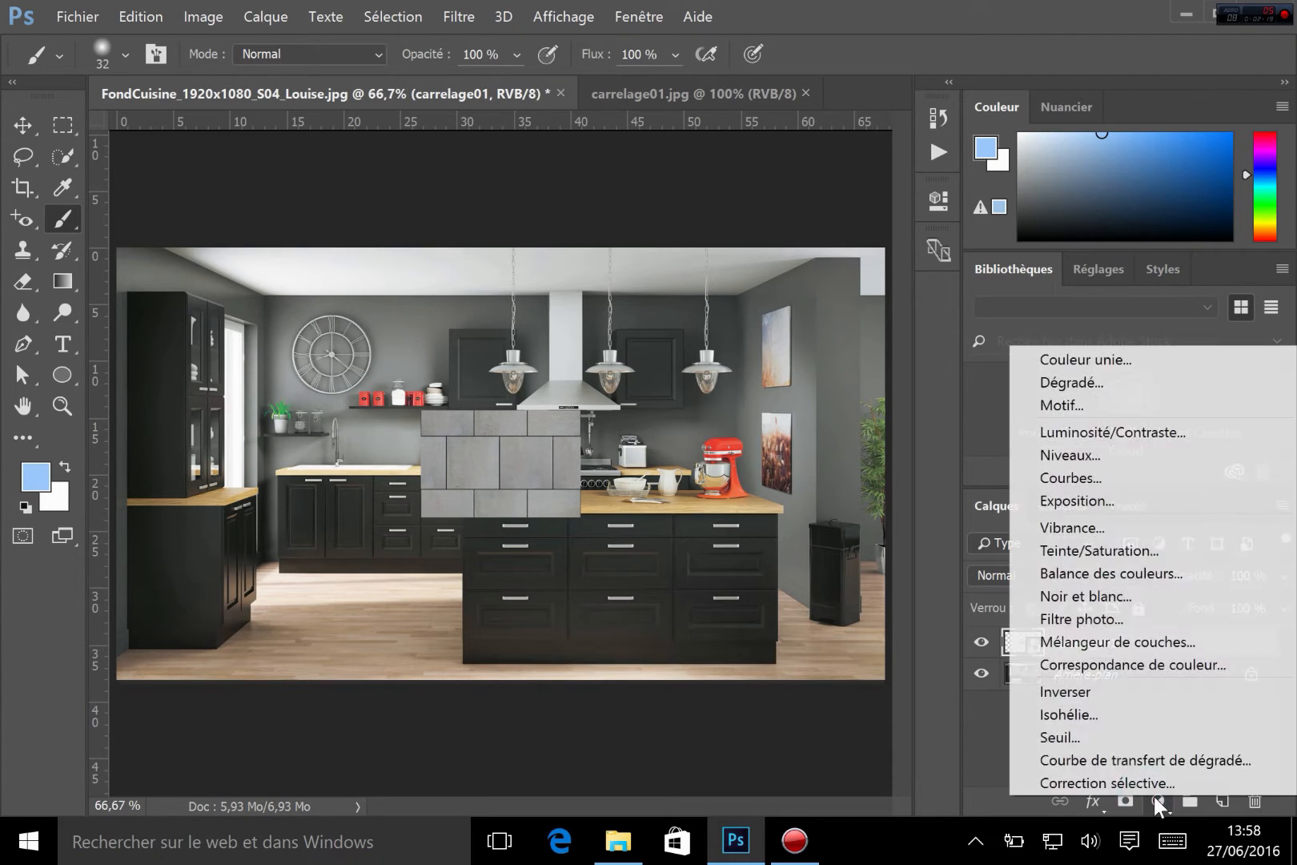
click(1004, 703)
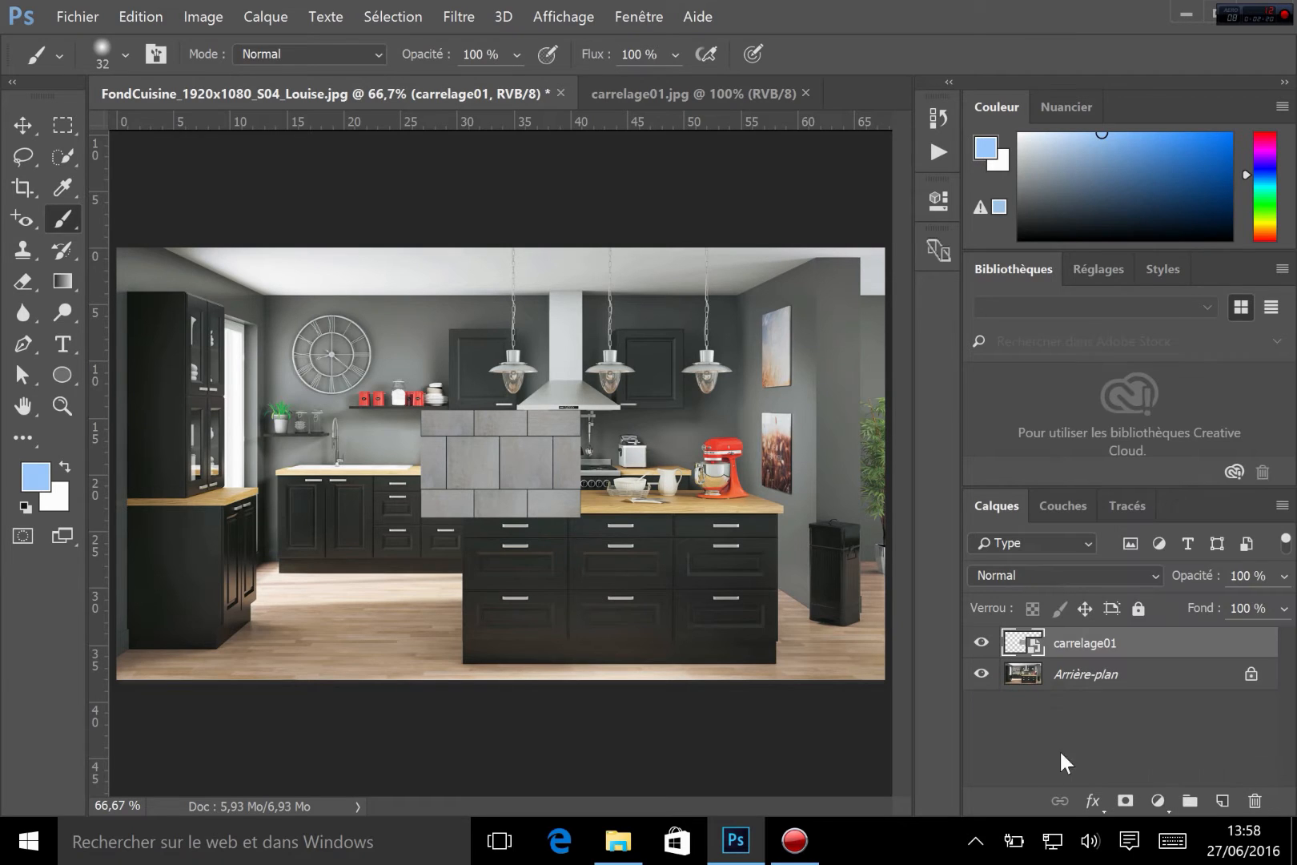
click(1093, 801)
click(992, 725)
click(204, 16)
mouse_move(289, 84)
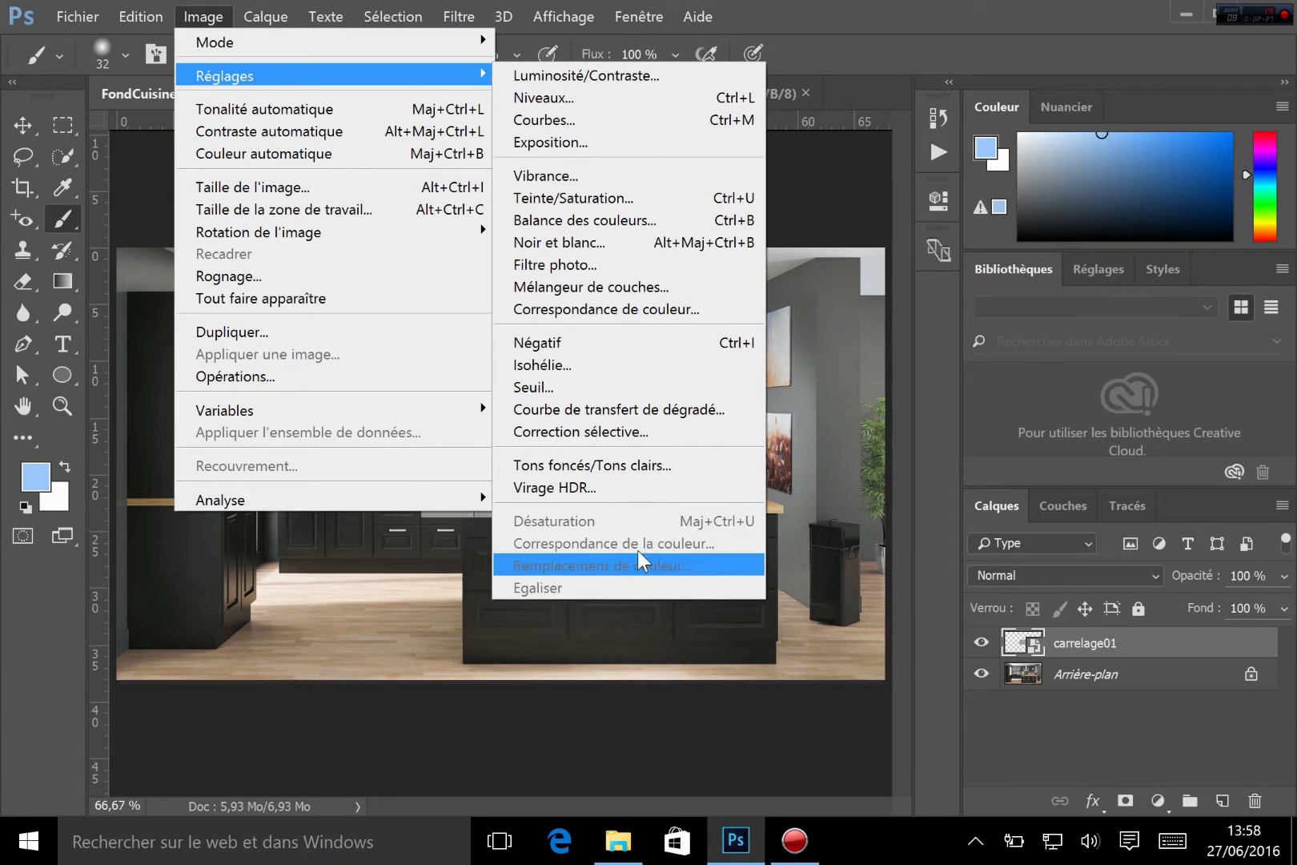
click(1117, 737)
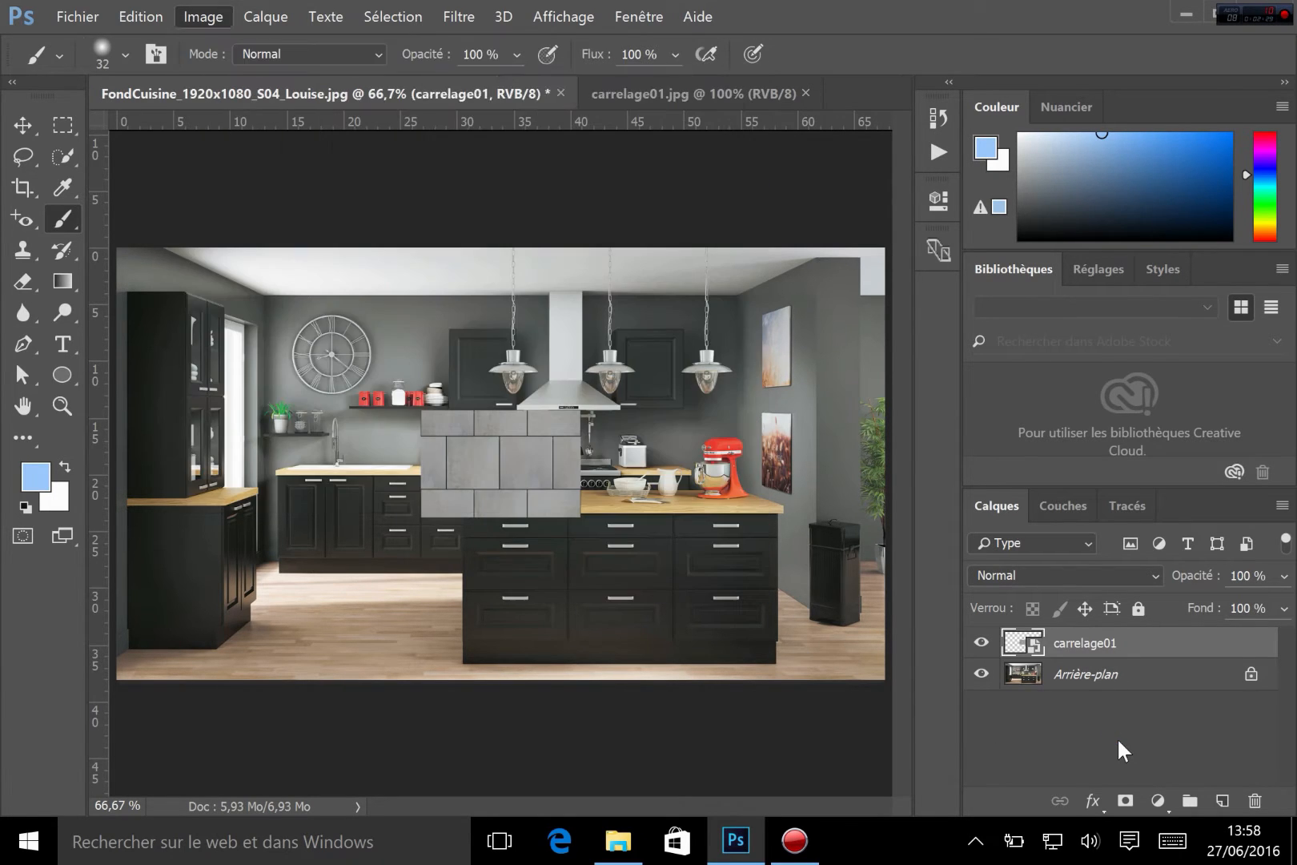
Rasterize the carrelage01 layer, then open its layer style dialog and close it unchanged
click(1079, 647)
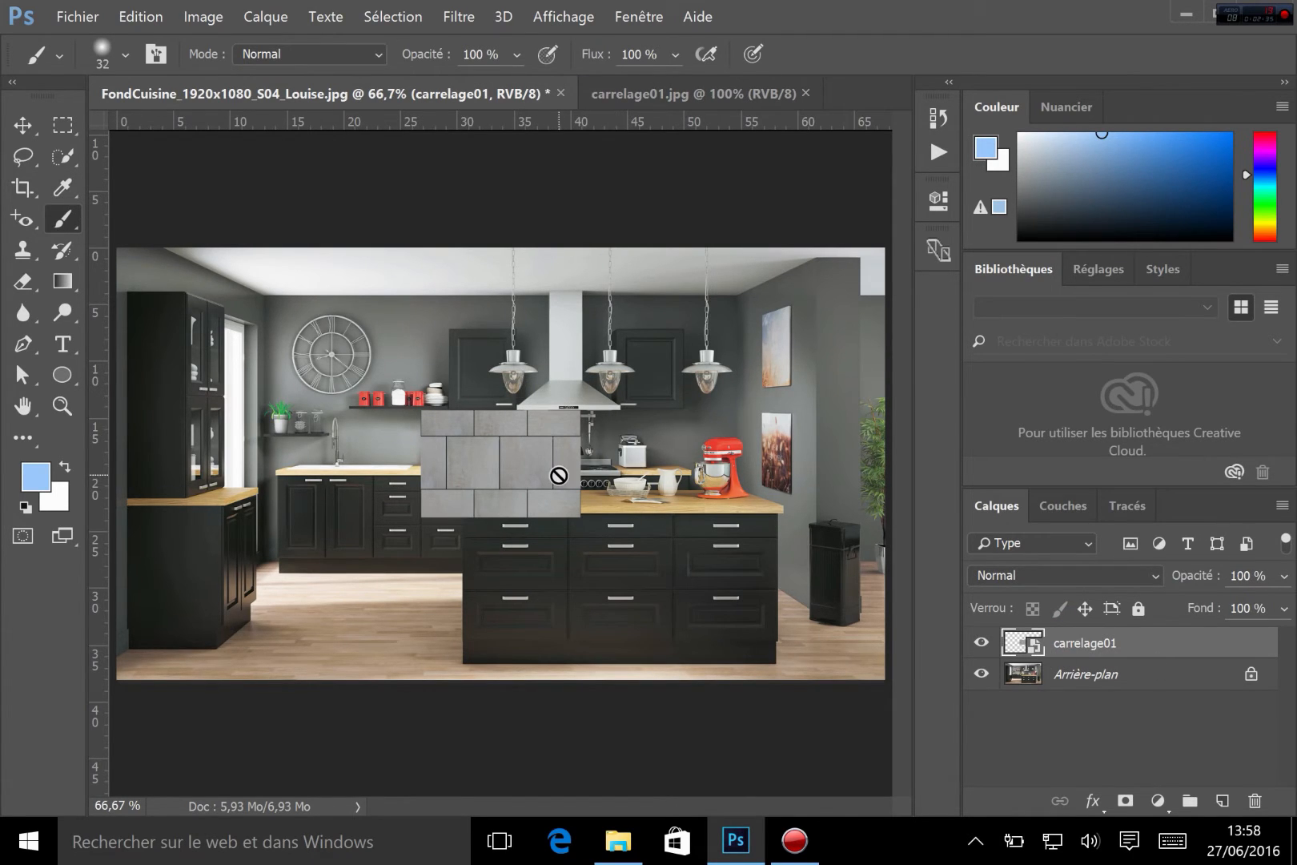
right_click(1150, 641)
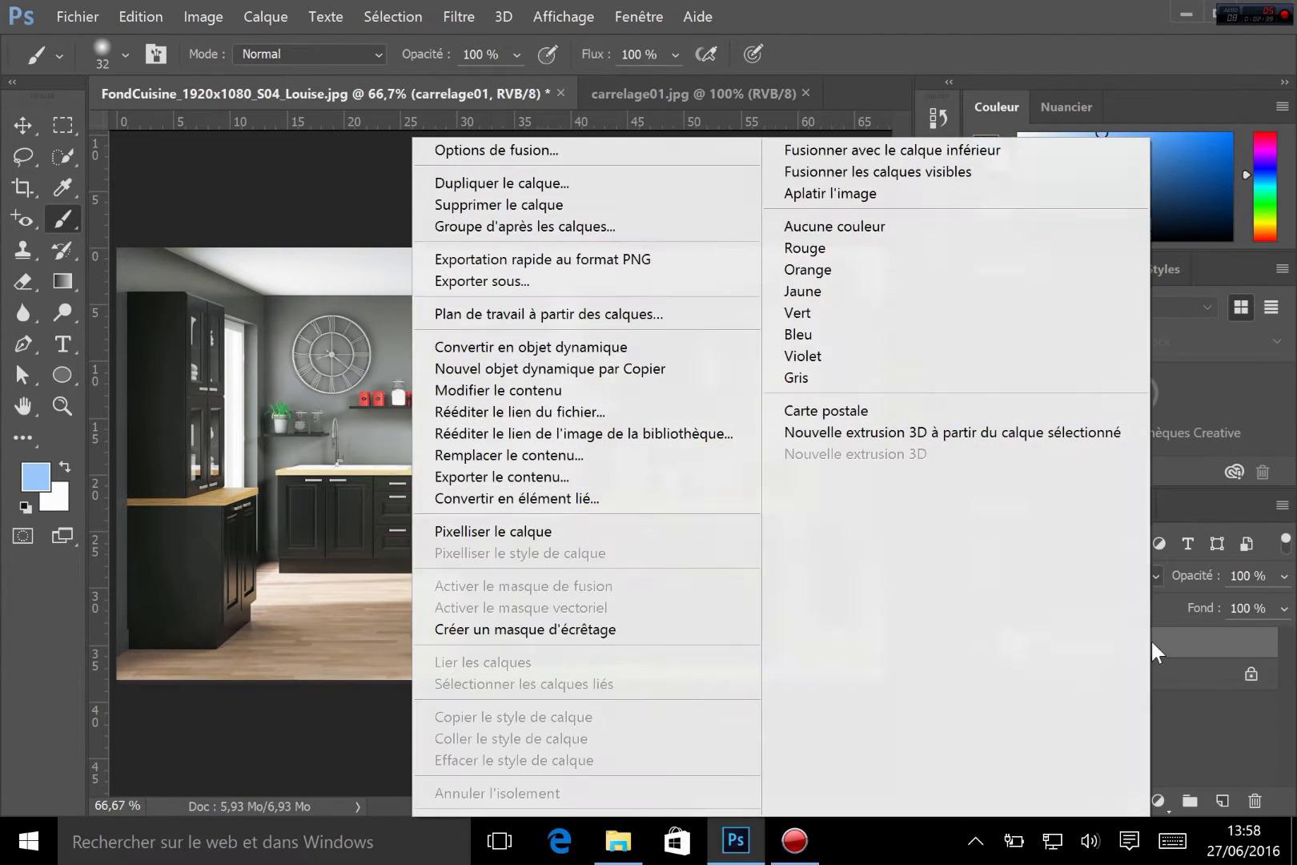
click(511, 529)
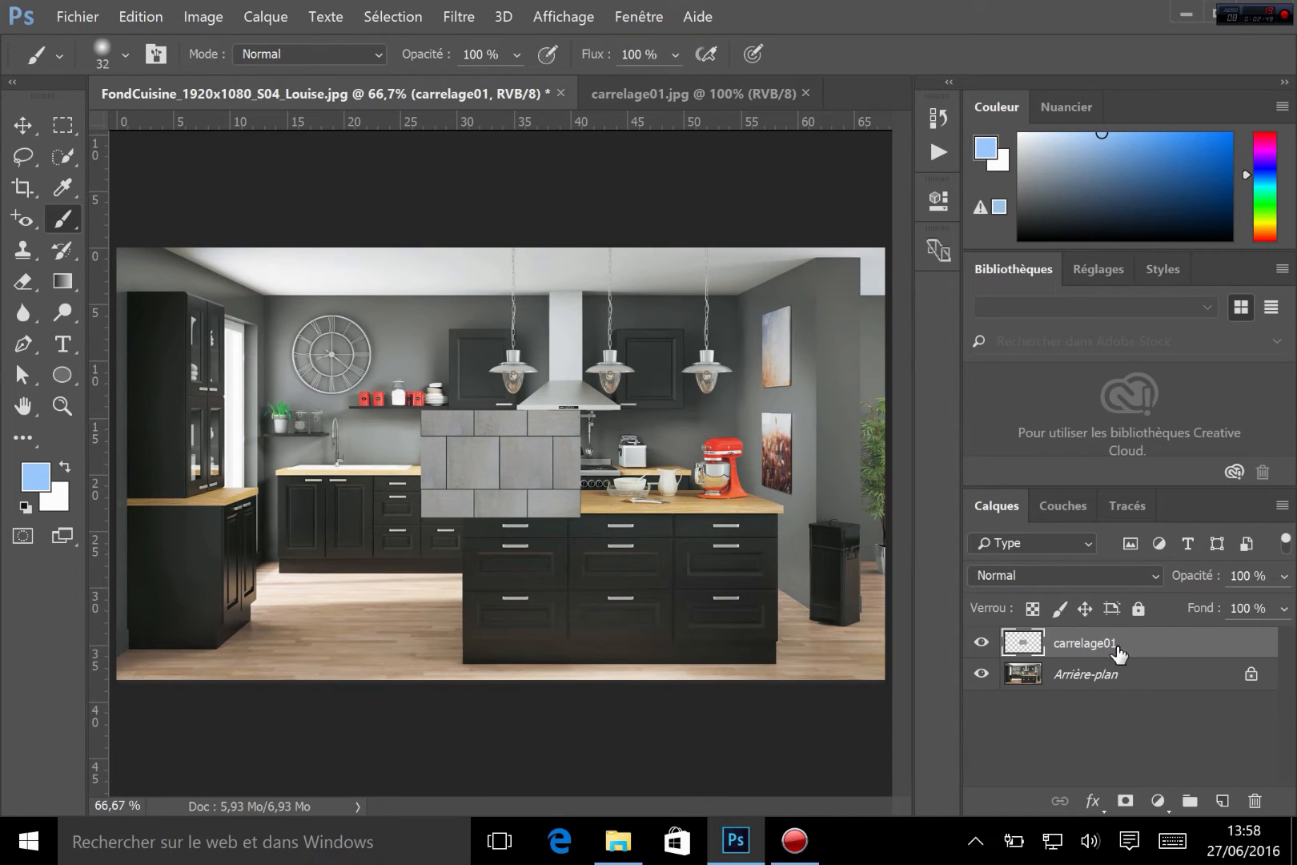
double_click(1042, 636)
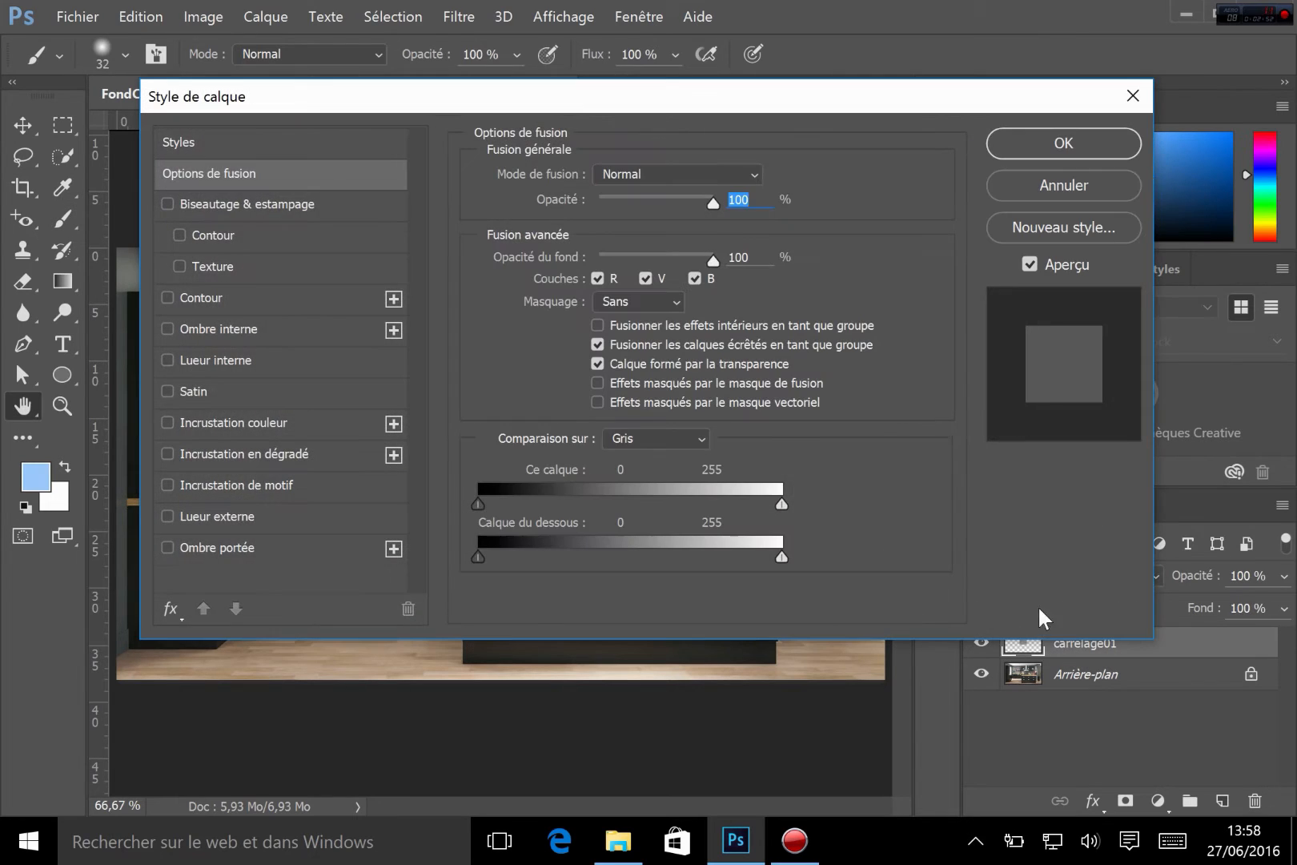
click(1052, 172)
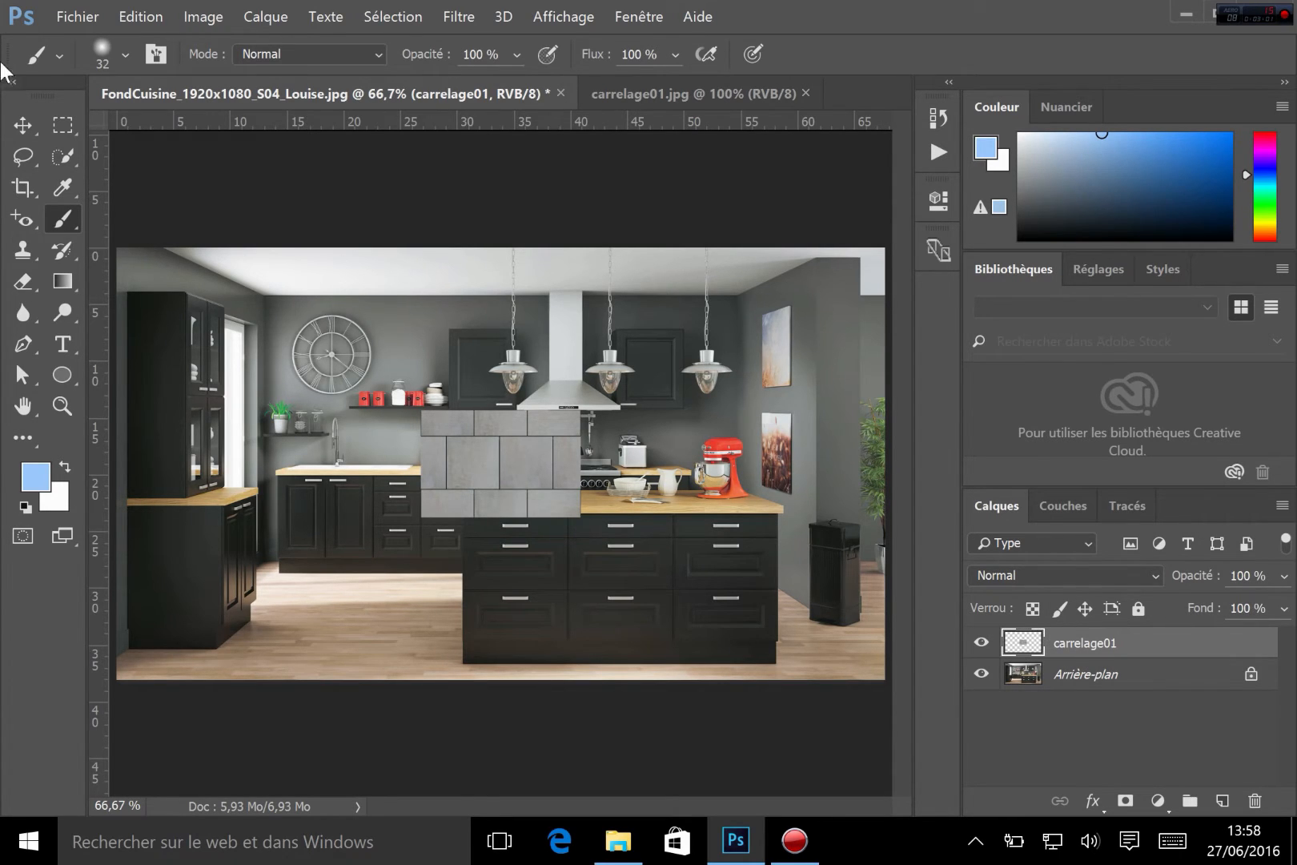
Switch to the Move tool and shift the carrelage01 tile layer slightly left on the back wall
click(22, 125)
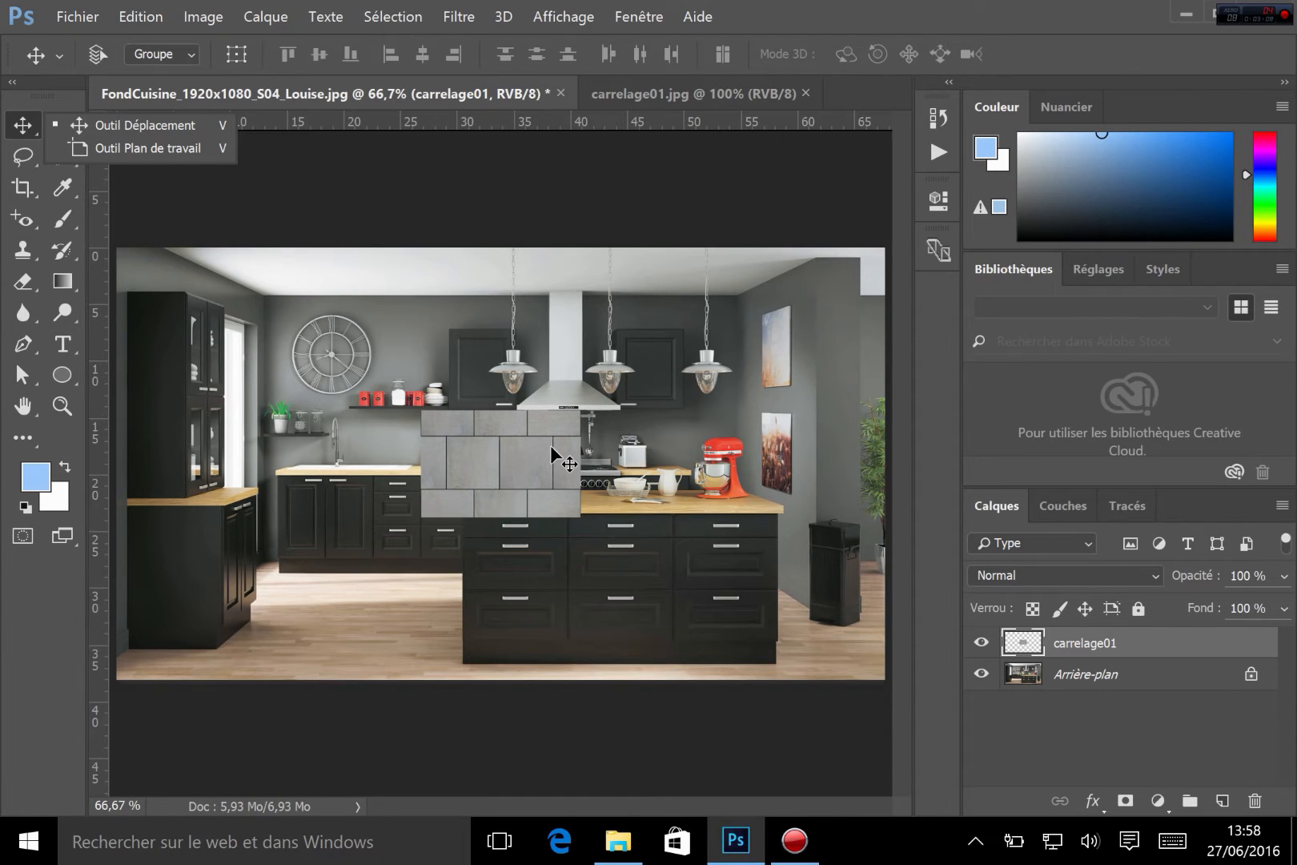
drag(551, 447, 454, 431)
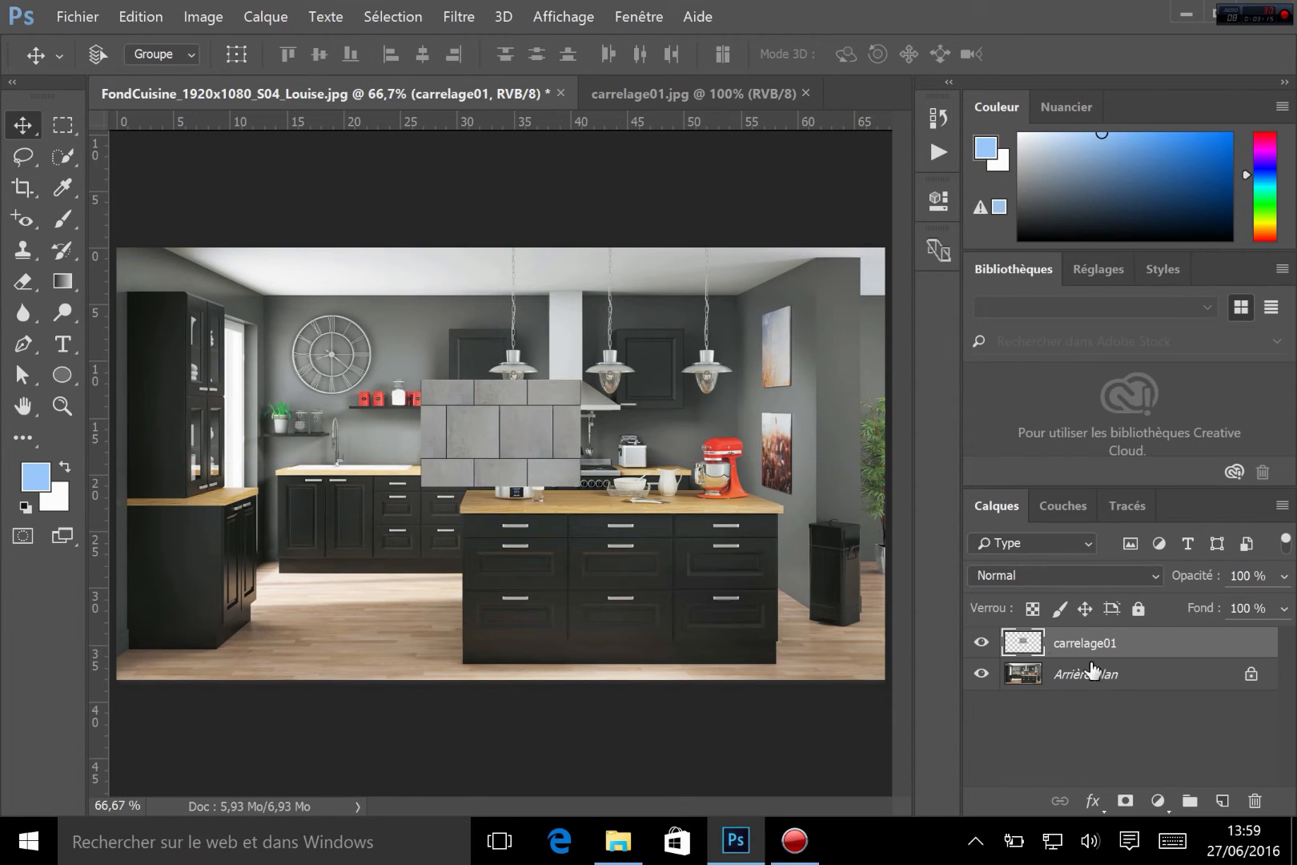
right_click(1147, 653)
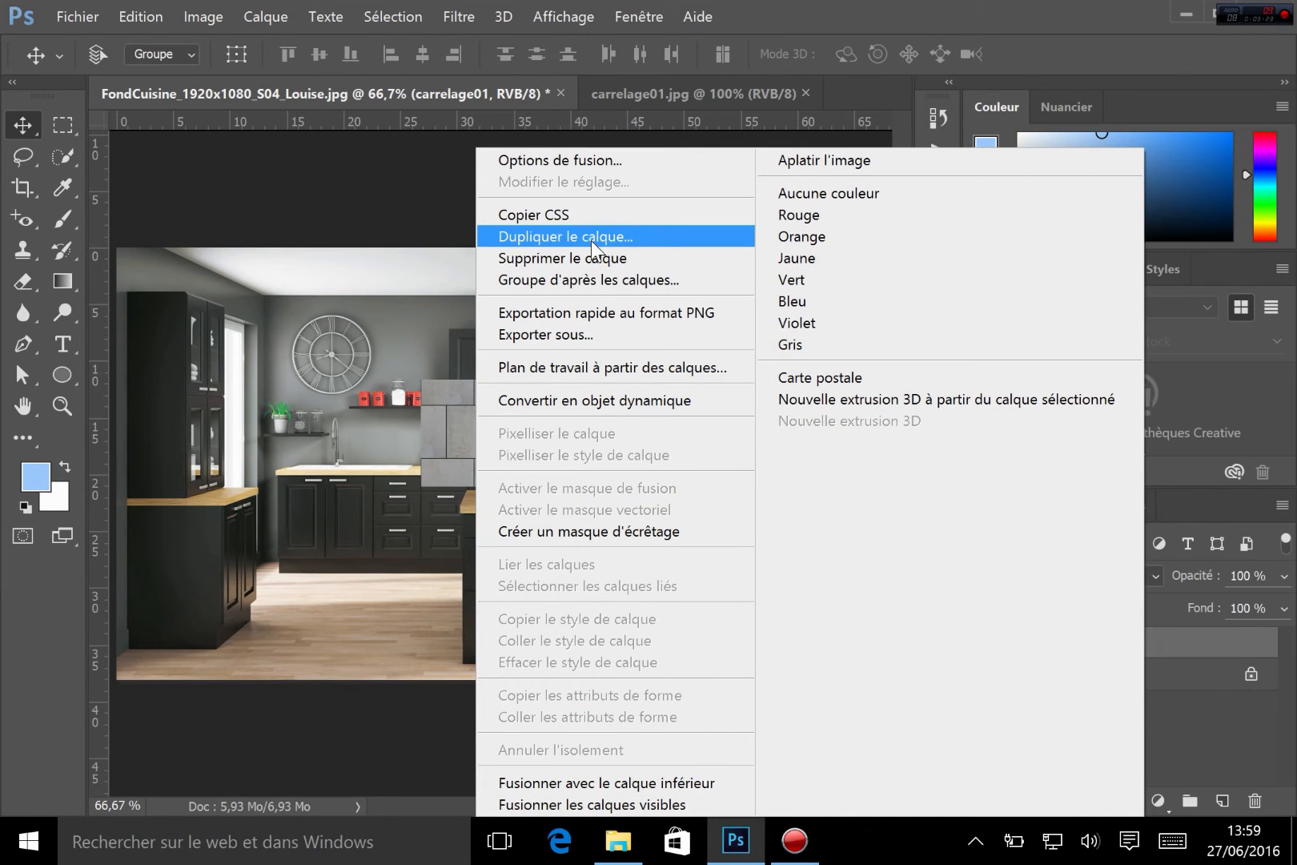
click(1202, 634)
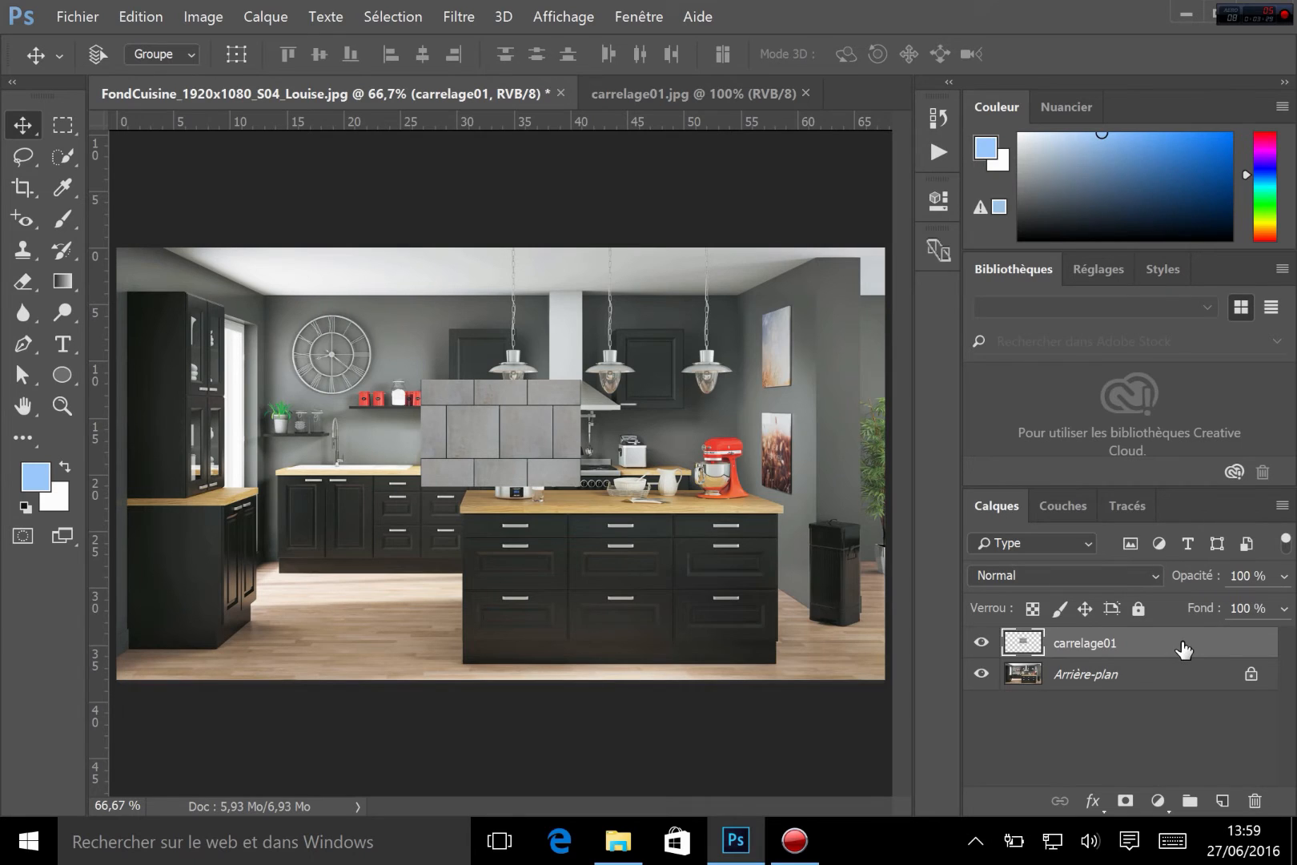
right_click(1182, 646)
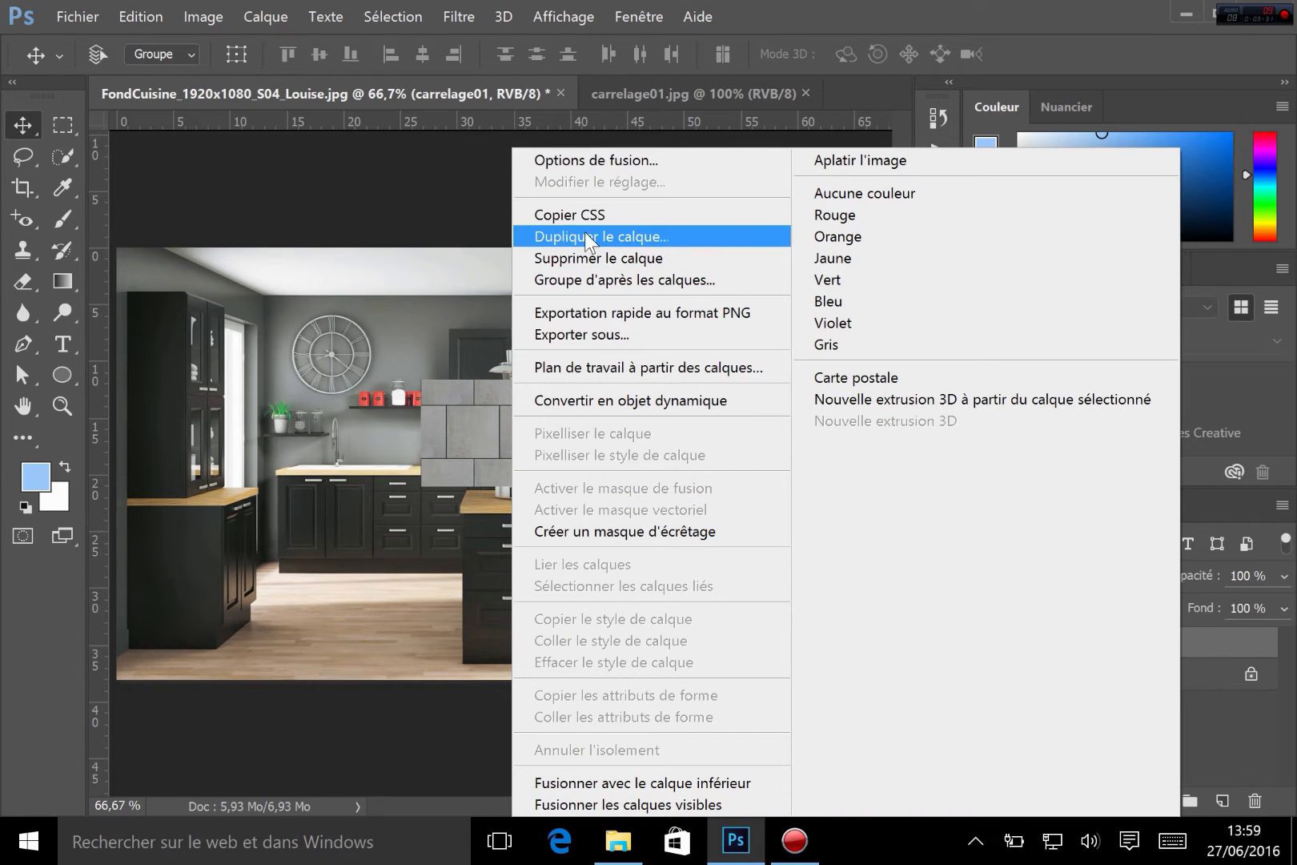
click(1231, 632)
Duplicate the carrelage01 layer and merge the copy back down into it
key(ctrl)
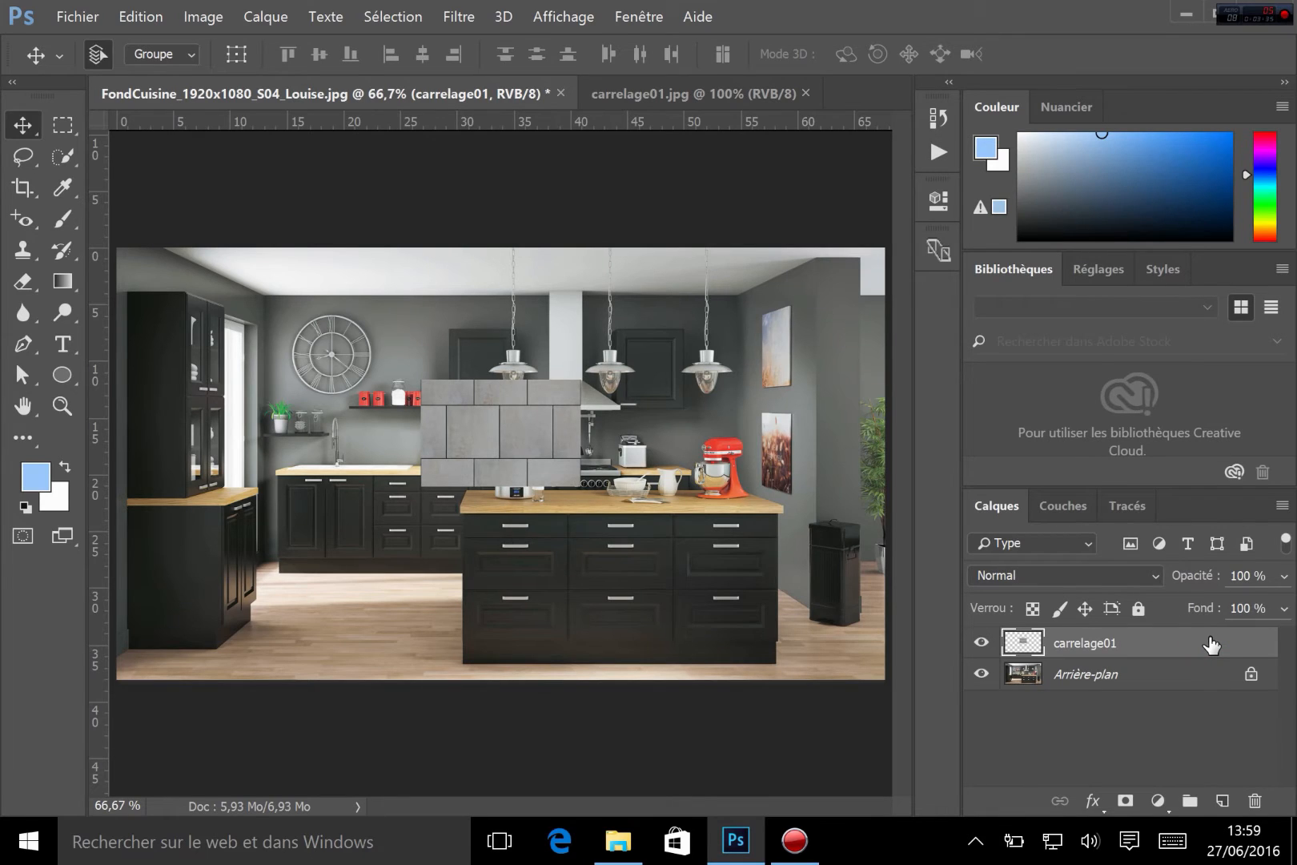
key(ctrl+j)
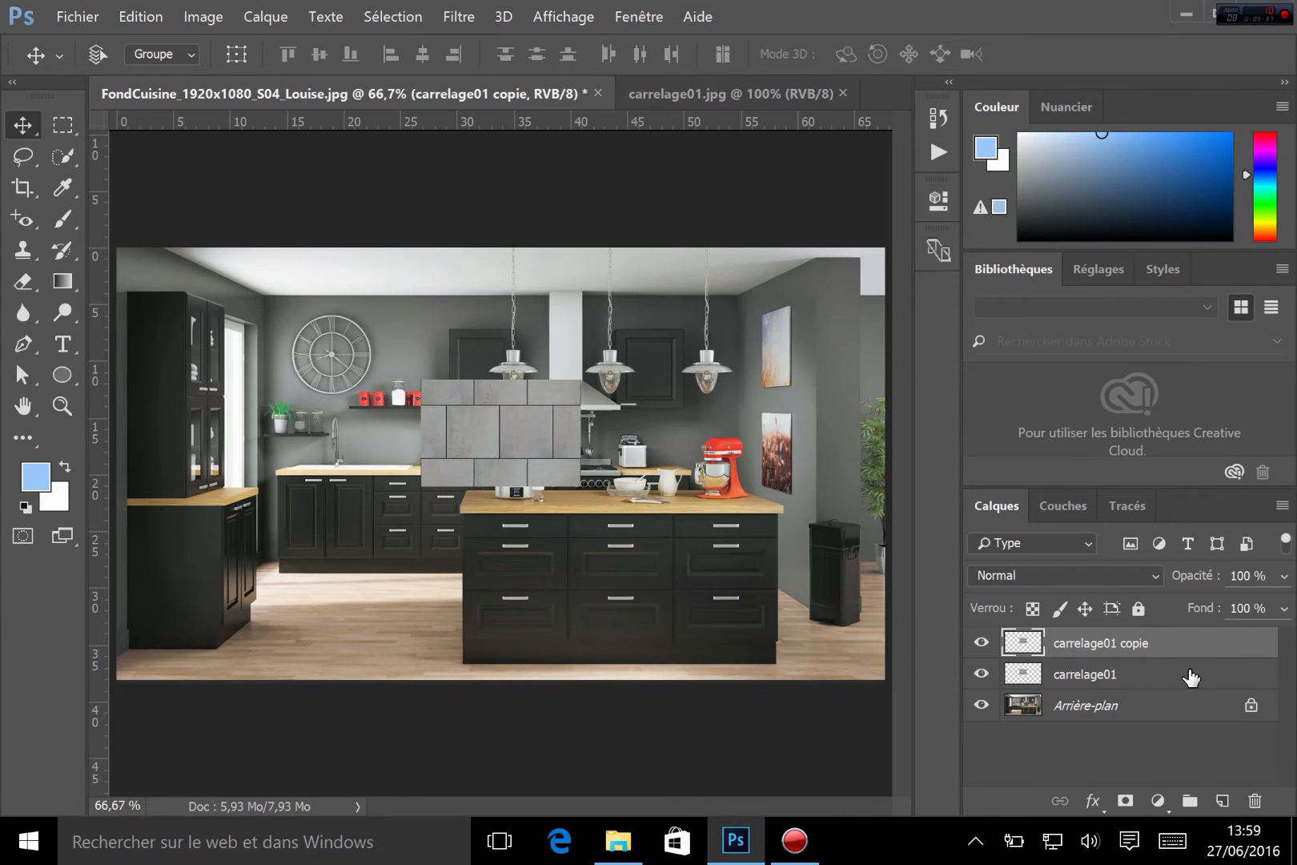
key(ctrl+e)
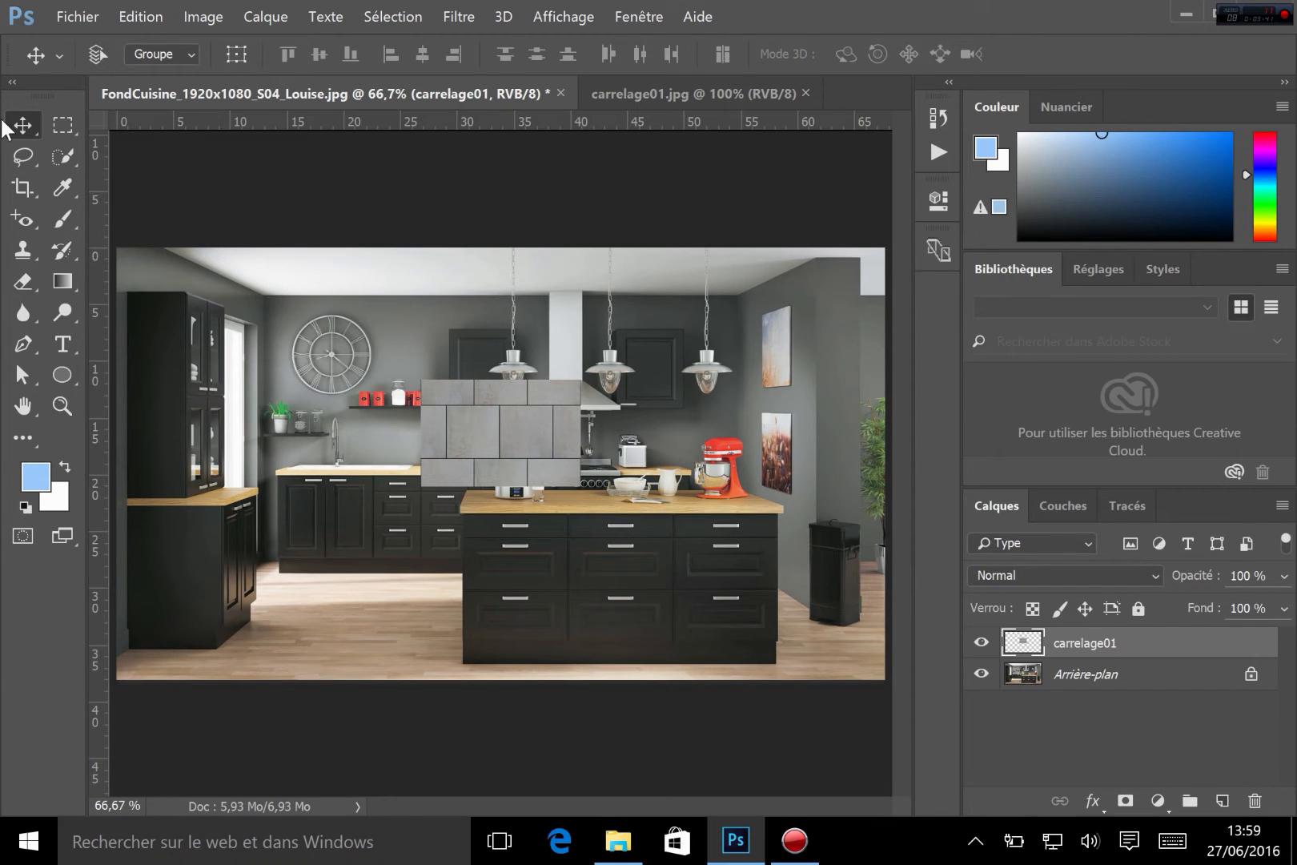
Move the tiles to the left wall edge and drag a duplicate copy to the right to extend the tile row
drag(480, 442, 307, 432)
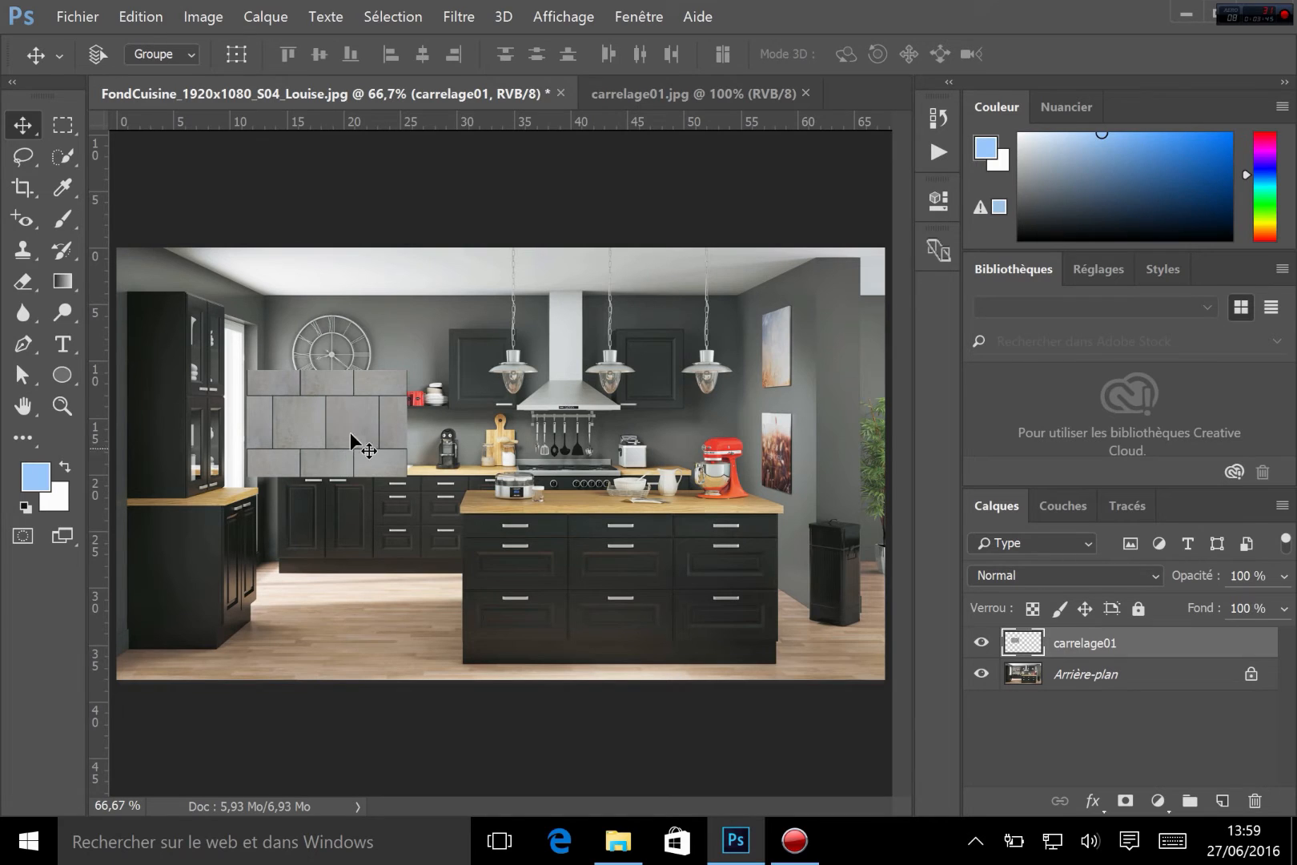
drag(339, 412, 496, 418)
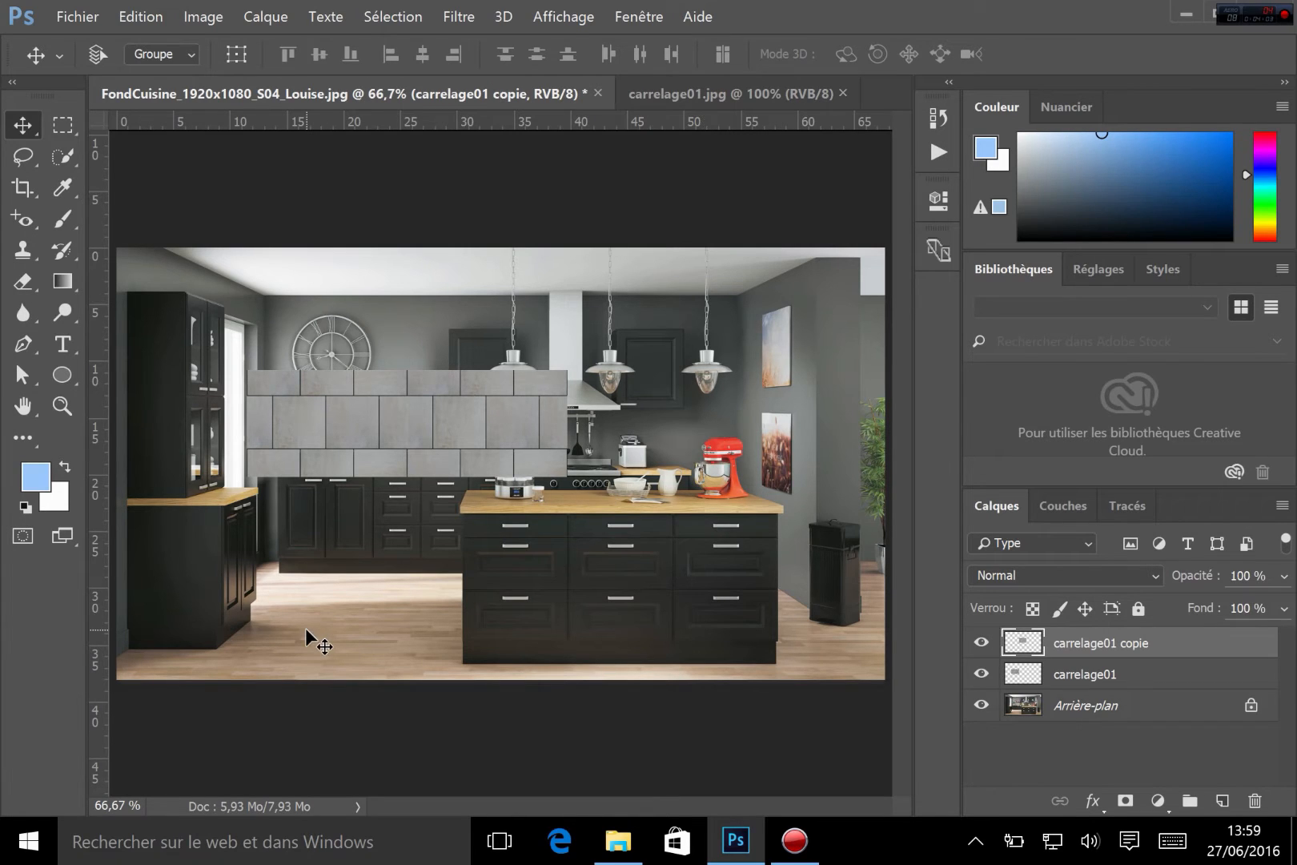
Select both tile layers and drag duplicates downward to add a second band of tiles
shift+click(1132, 679)
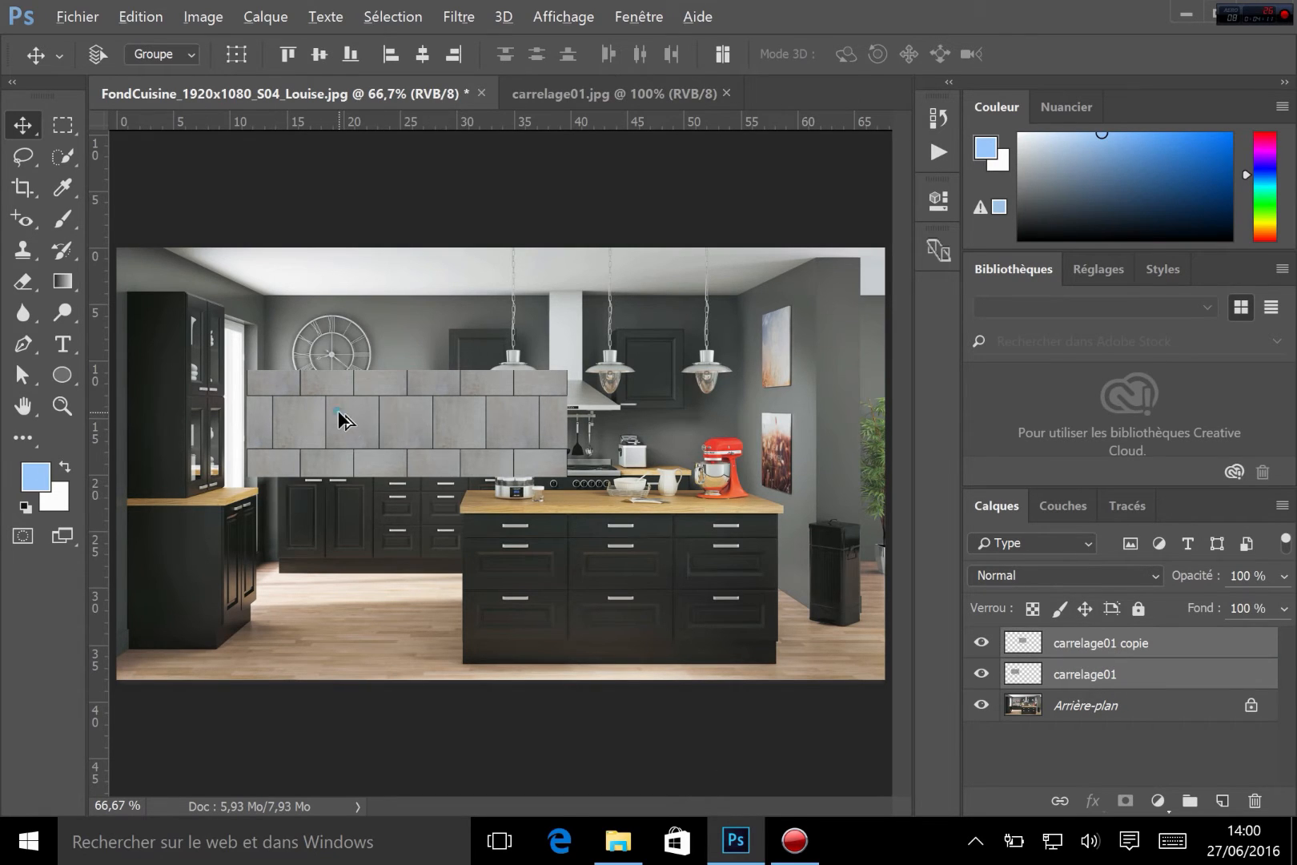
drag(337, 411, 341, 515)
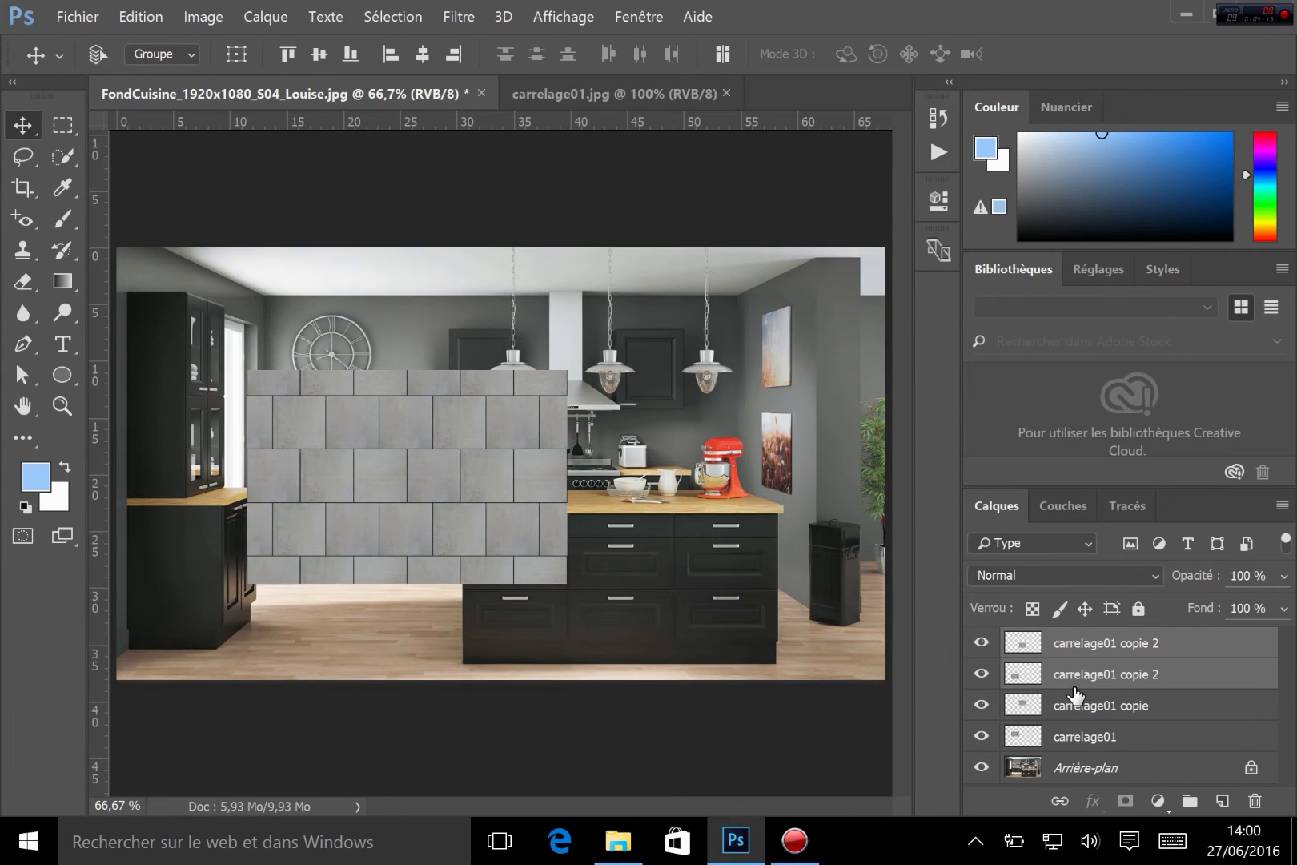
Select all four tile layers and drag duplicates to the right so the tiles span the wall width
click(1076, 651)
shift+click(1073, 736)
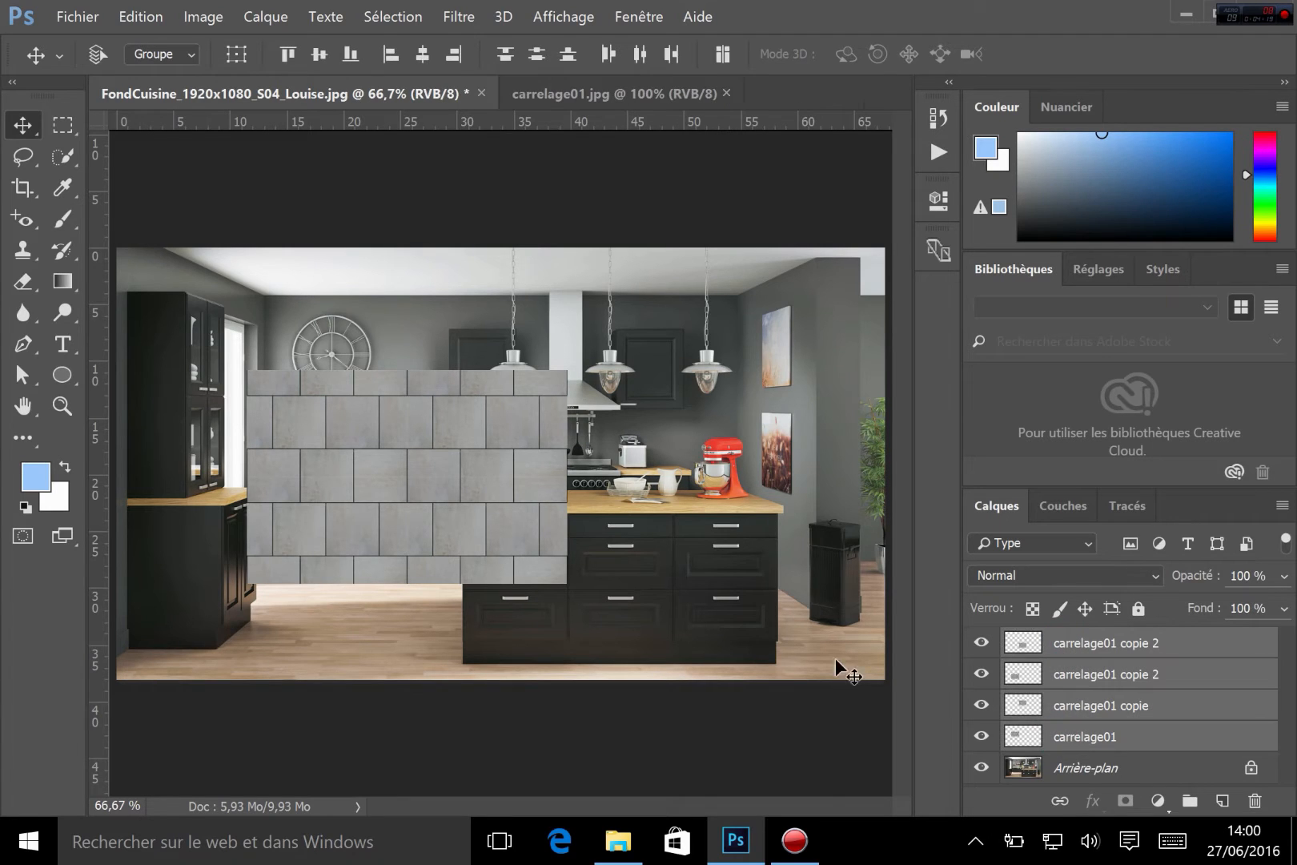
drag(434, 493, 746, 496)
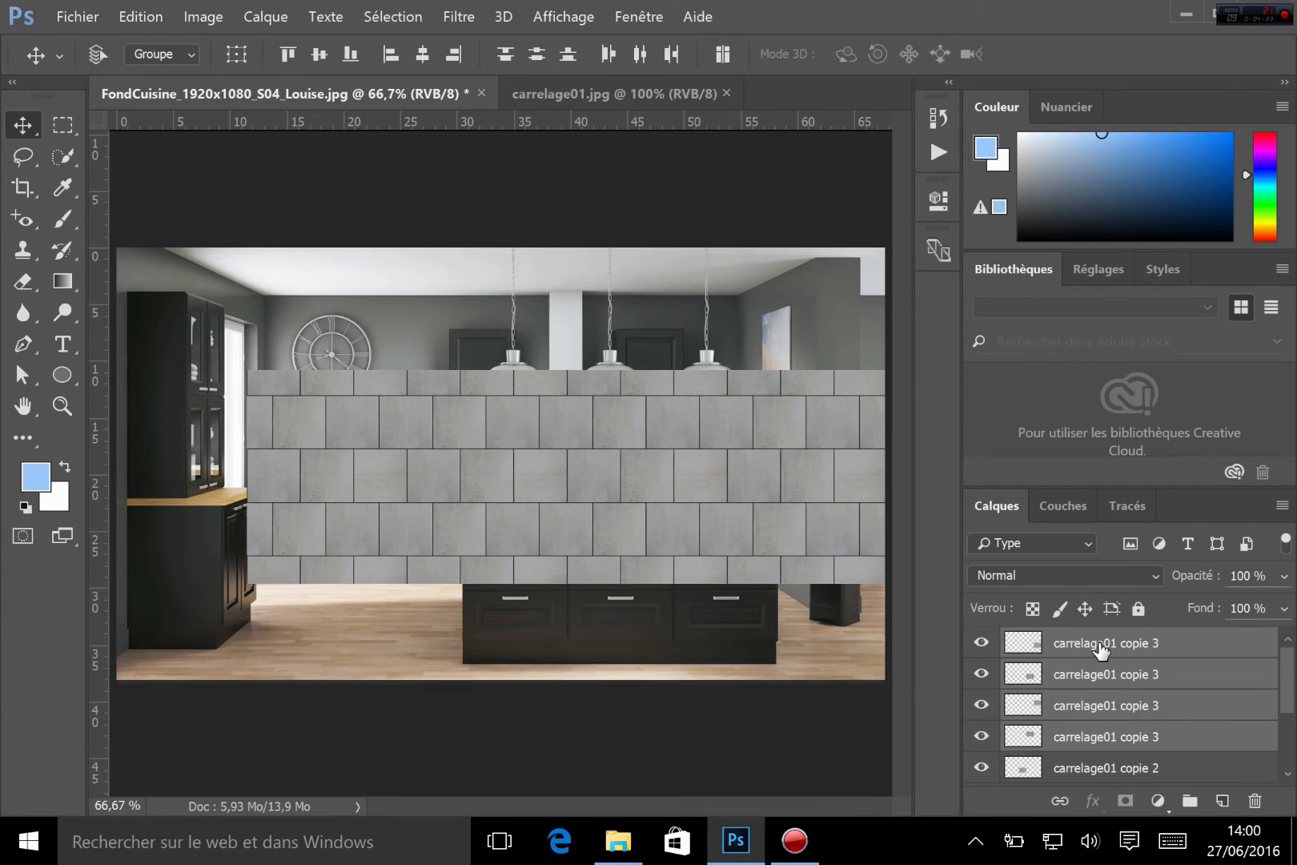
Select all tile layers and drag duplicates upward and downward to cover the whole wall with tiles
click(1099, 643)
drag(1289, 682, 1288, 730)
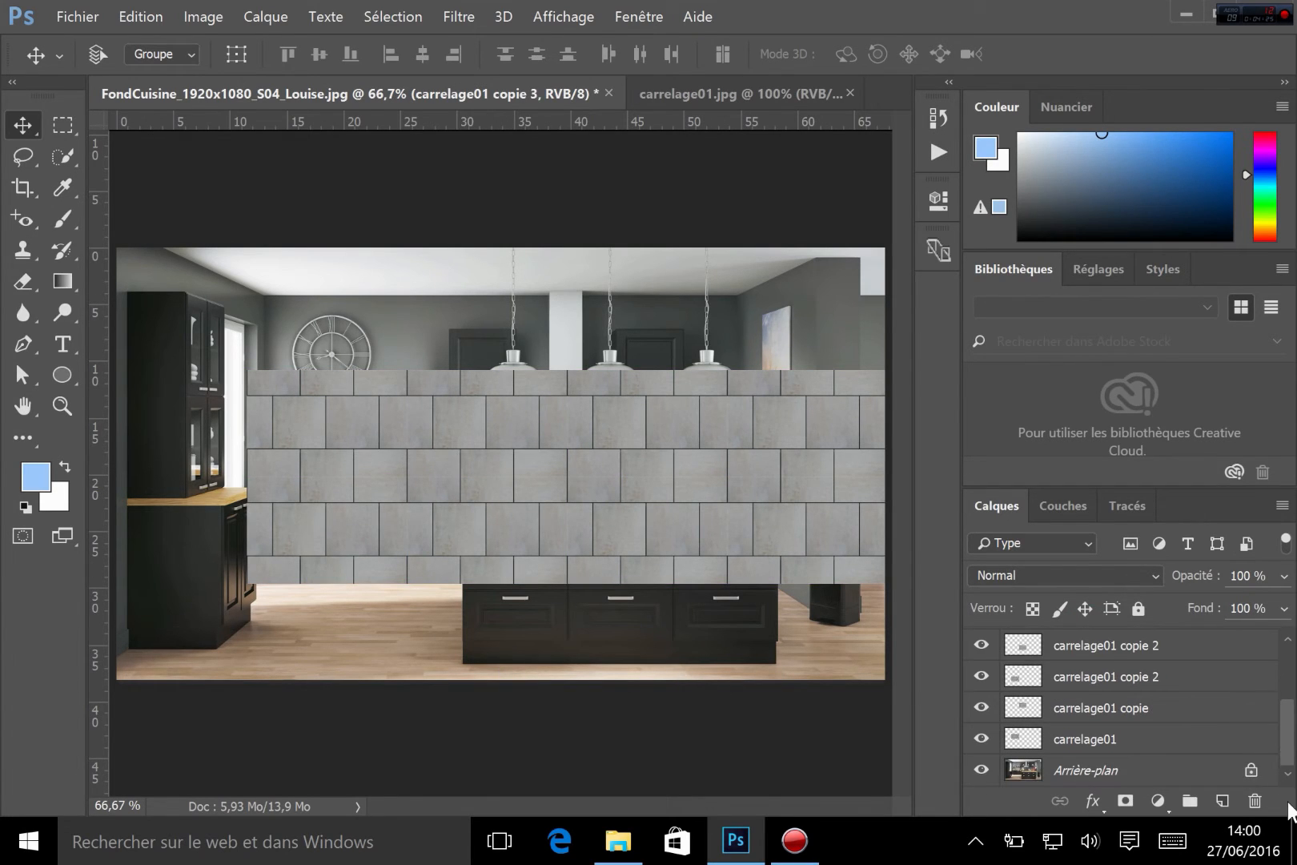
shift+click(1203, 744)
drag(651, 530, 545, 403)
drag(516, 332, 474, 541)
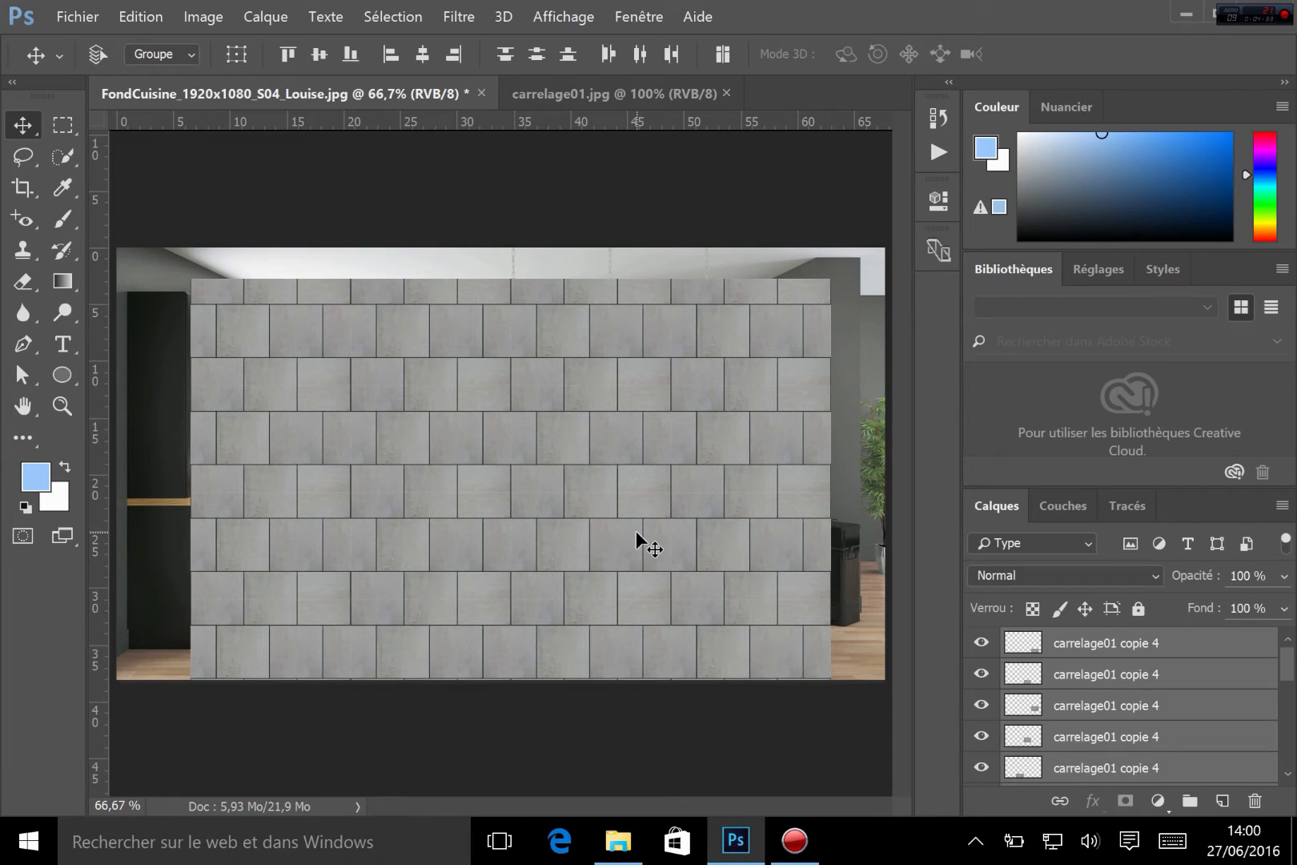
Select every carrelage01 tile layer and merge them into a single layer
click(1140, 650)
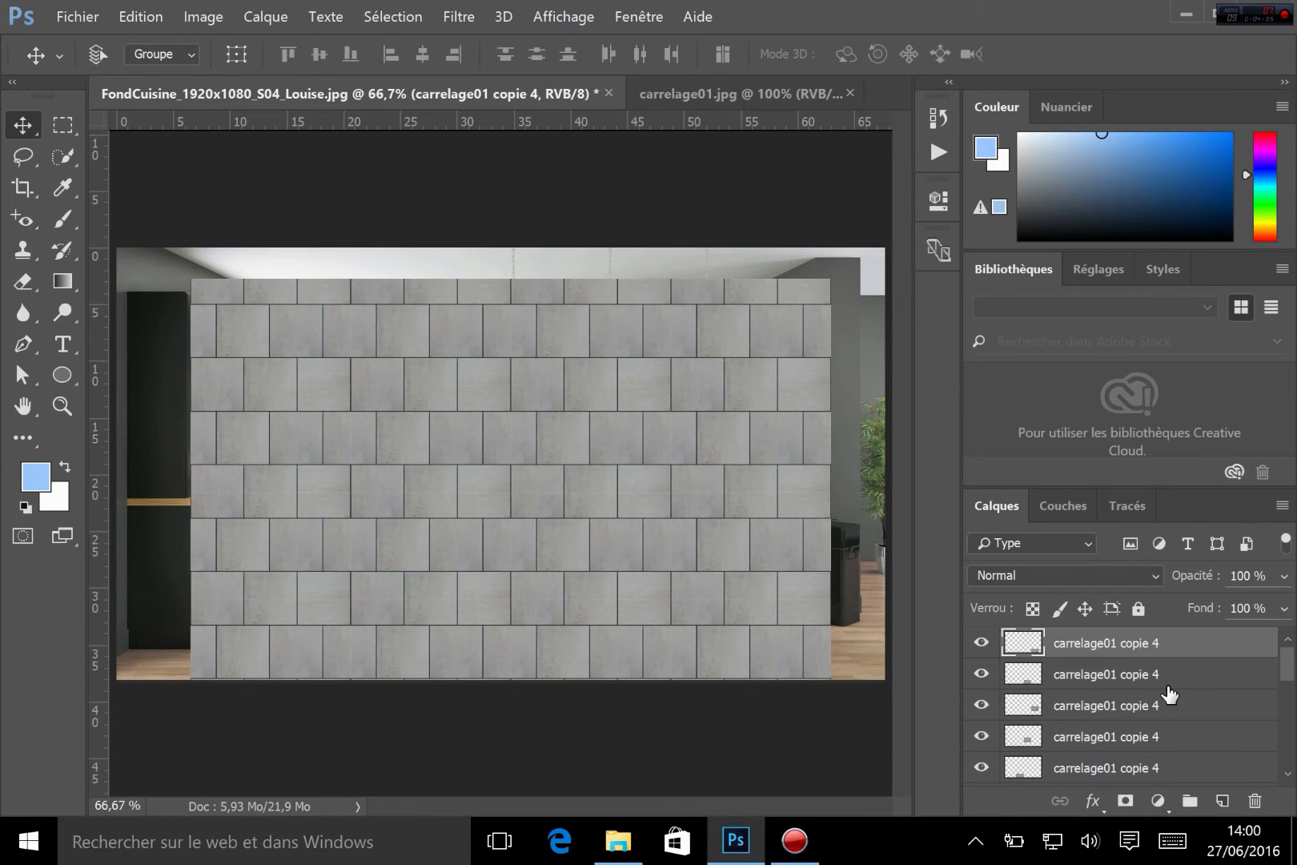
scroll(1166, 688, down, 2)
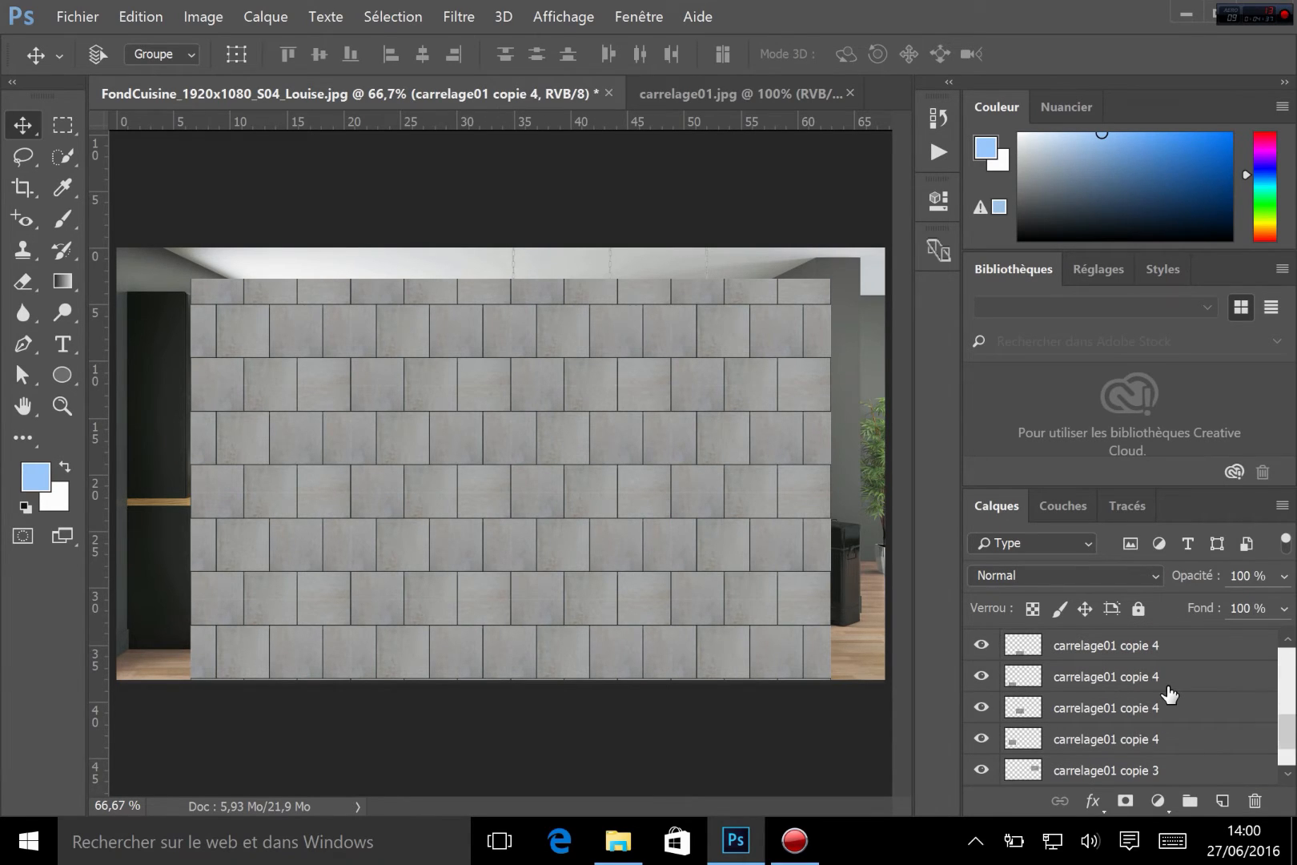
scroll(1289, 774, down, 5)
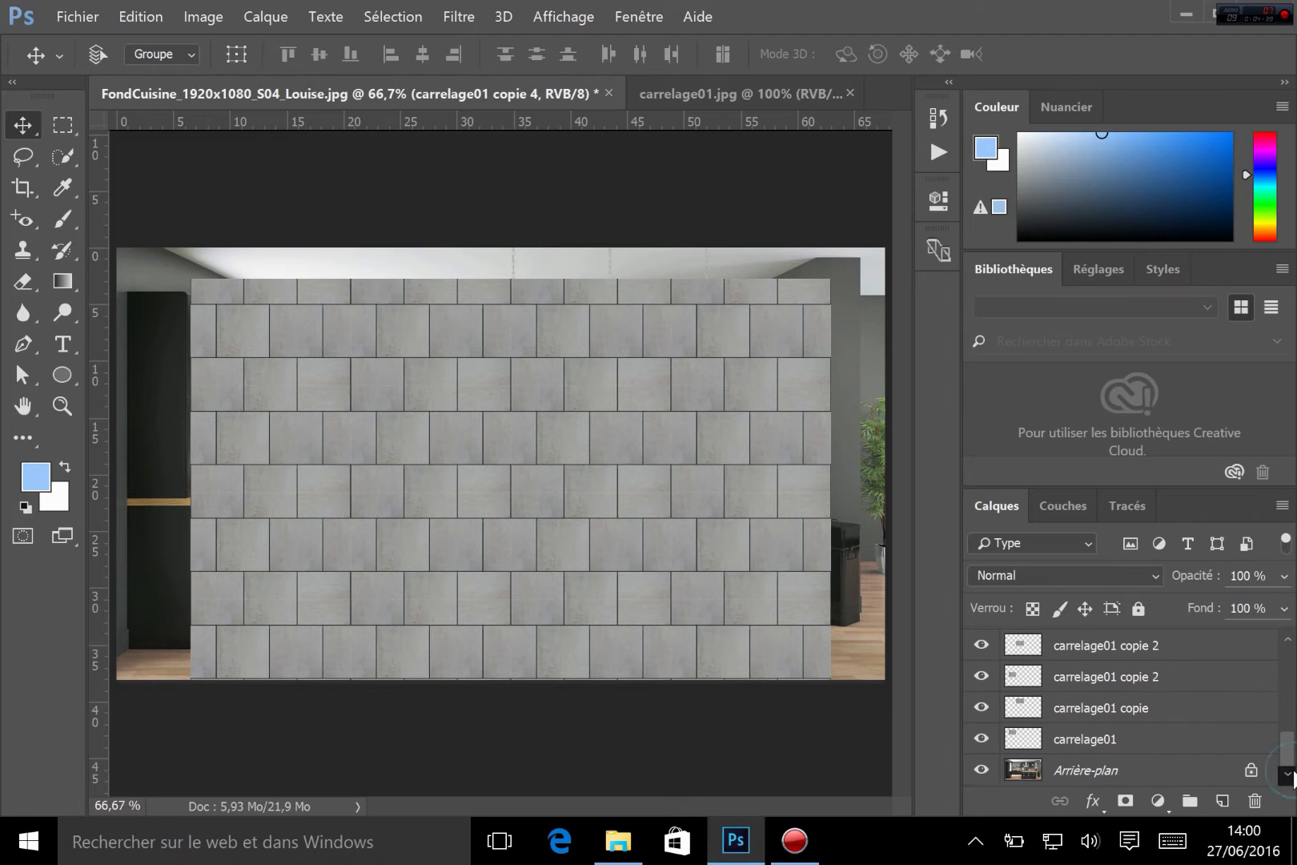
shift+click(1191, 746)
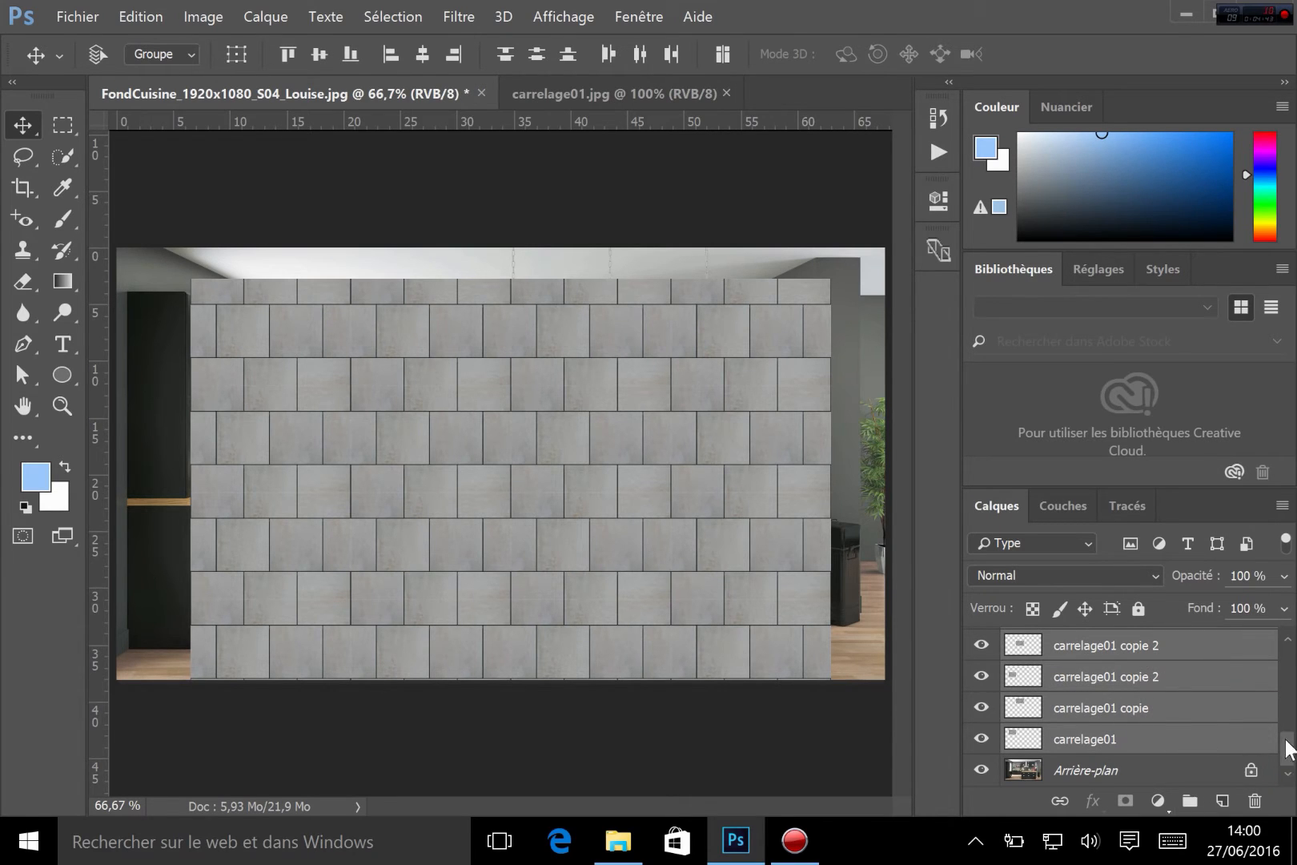
drag(1289, 748, 1289, 643)
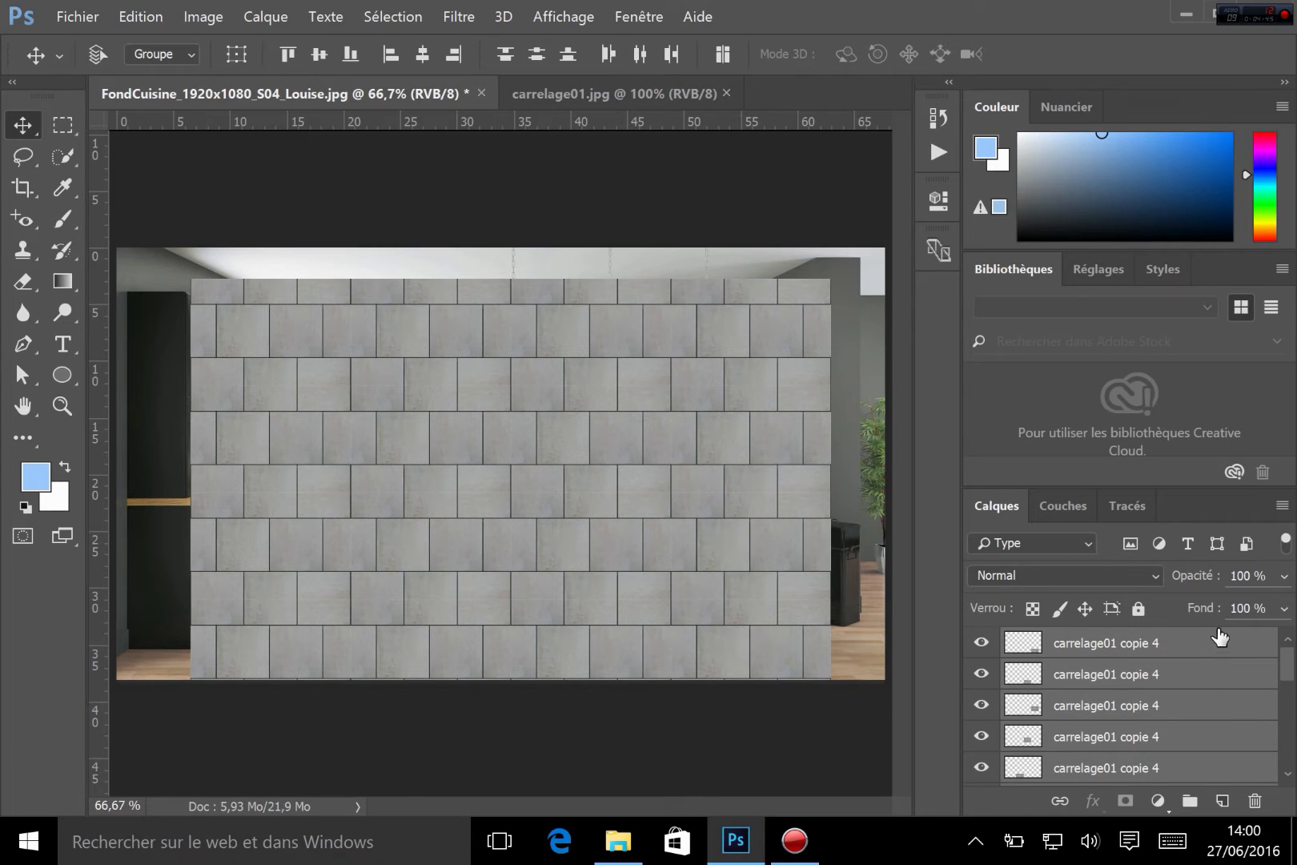
drag(1195, 640, 1285, 772)
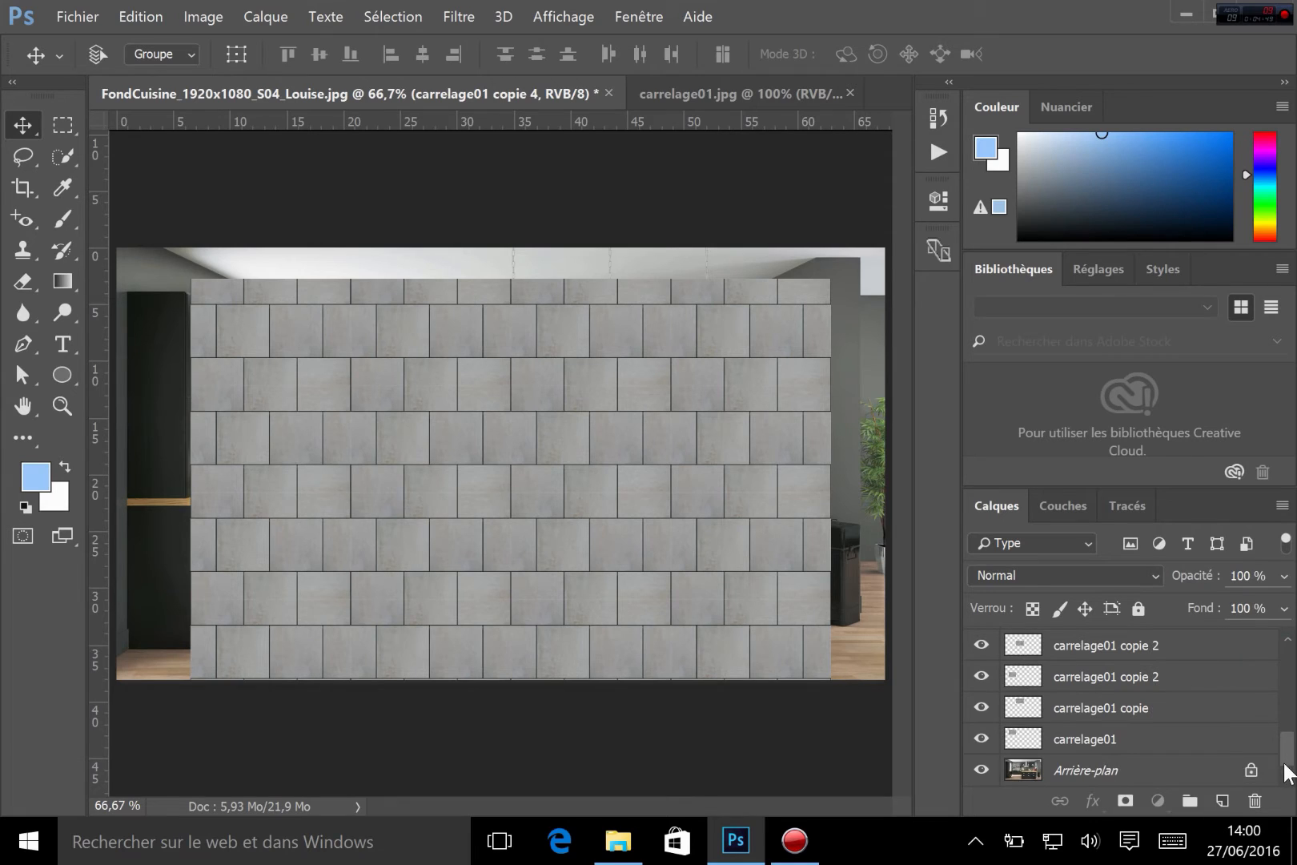
click(1173, 744)
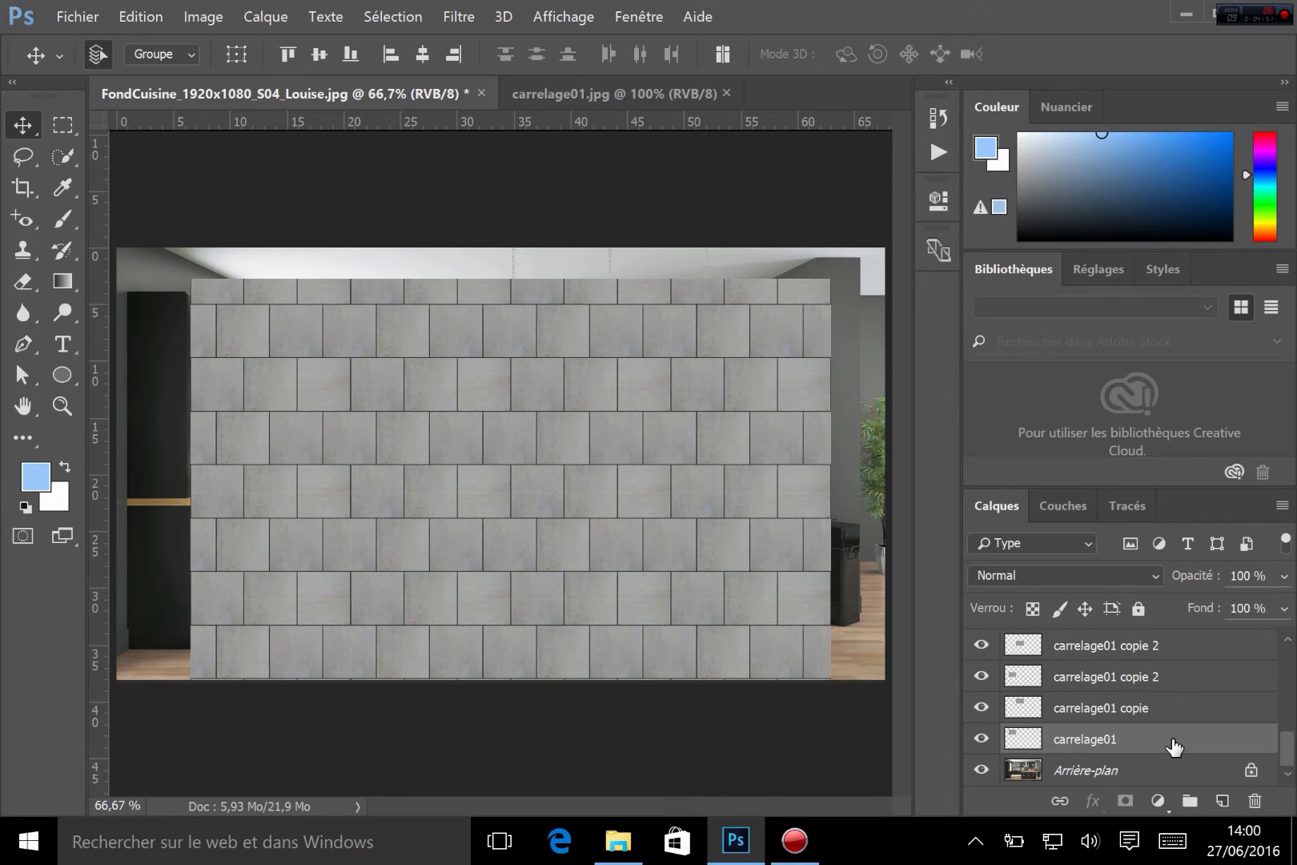
key(ctrl)
drag(1287, 750, 1289, 795)
click(1190, 642)
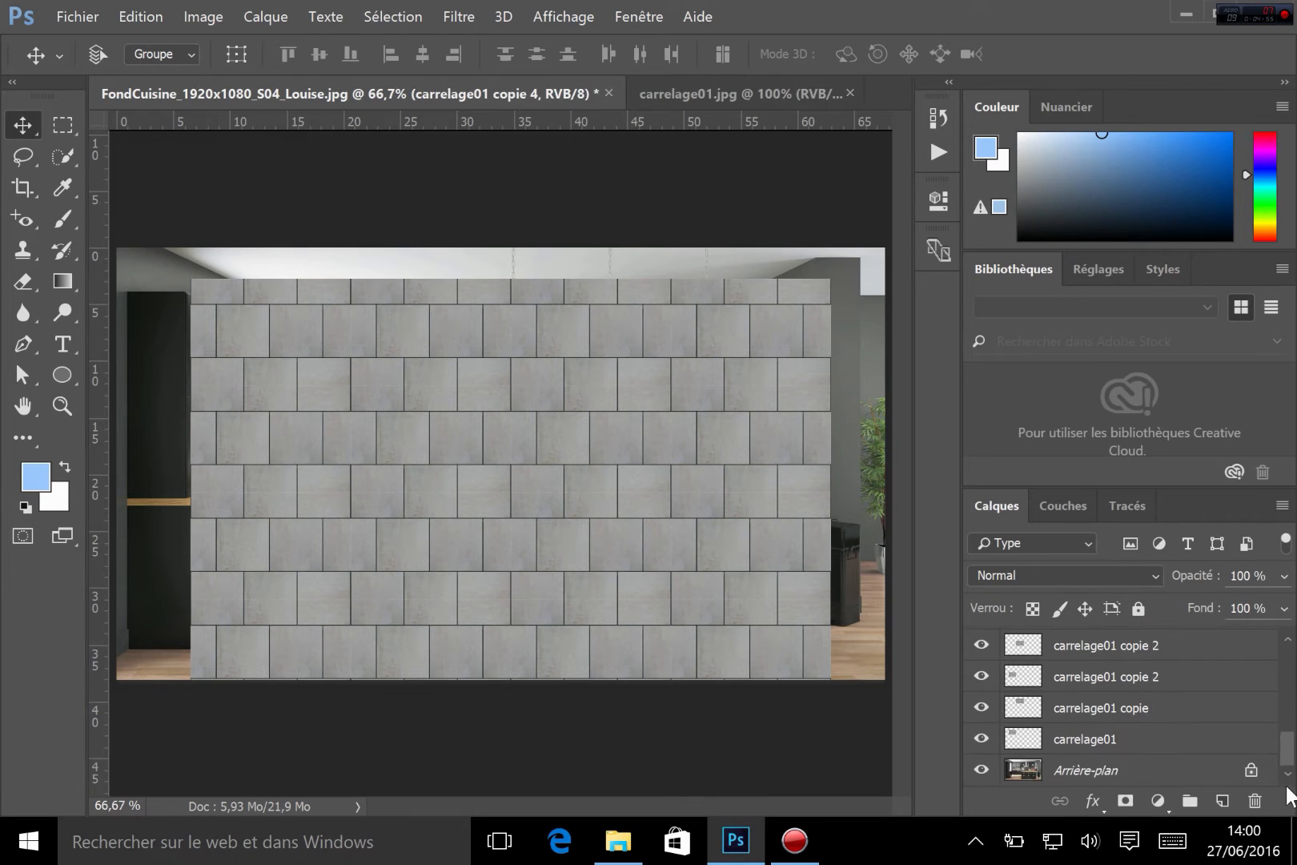
shift+click(1153, 749)
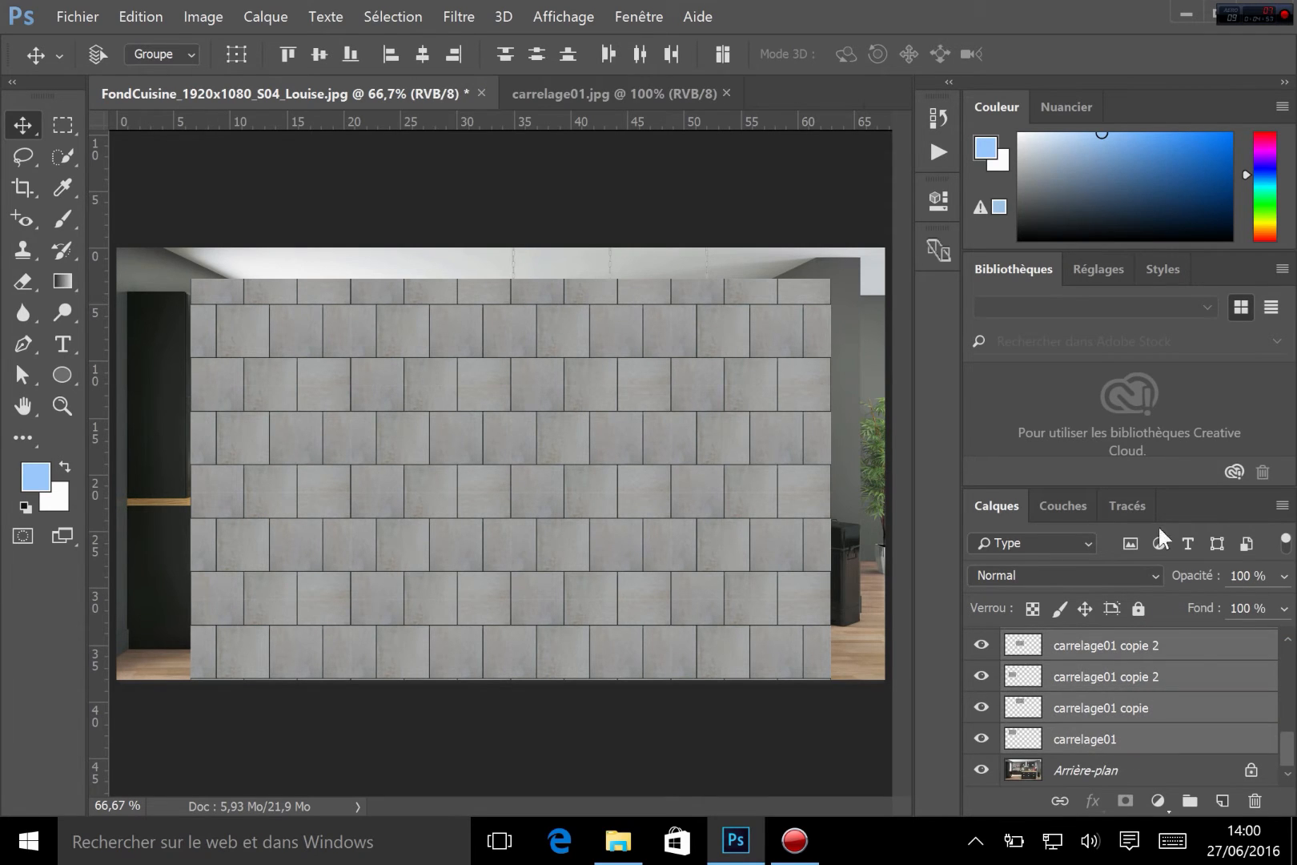
drag(1293, 744, 1294, 641)
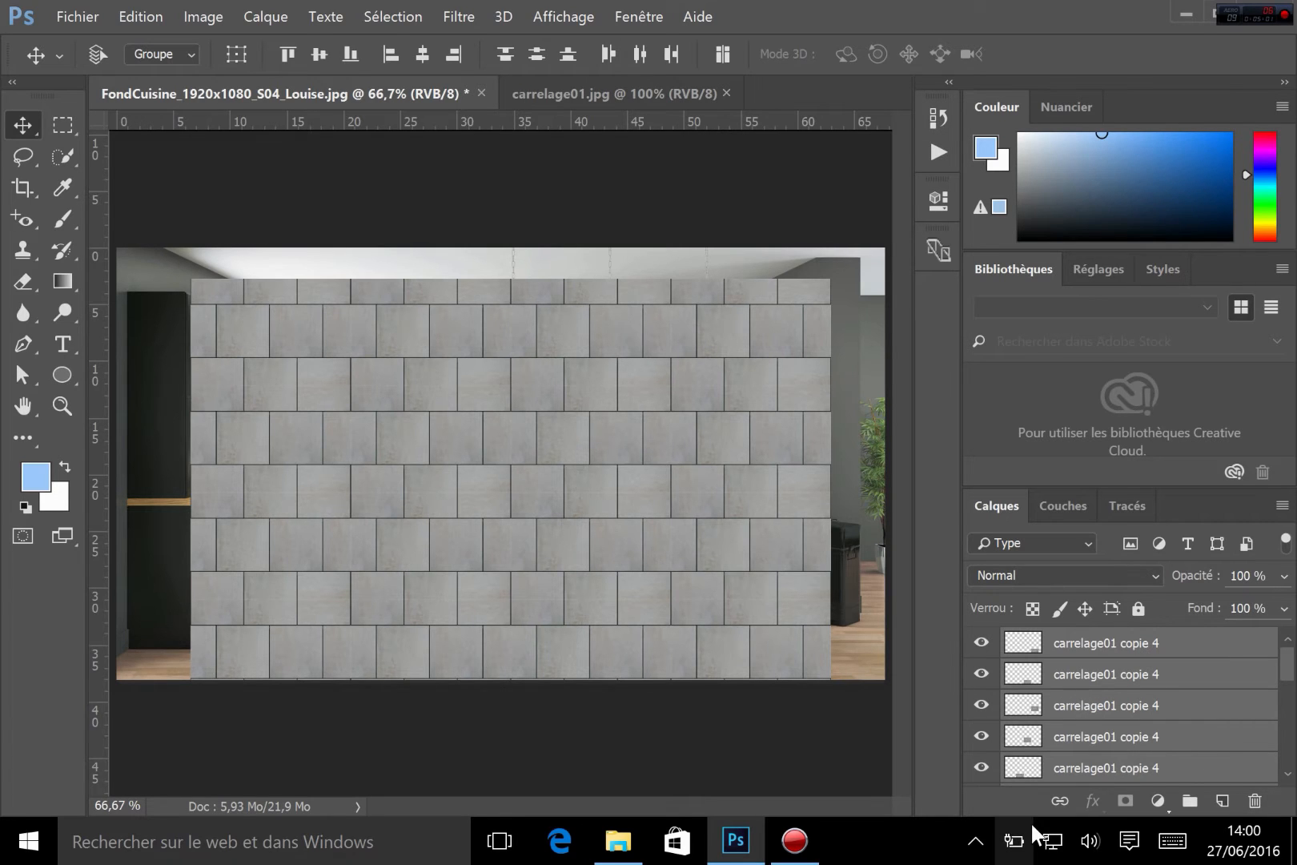
right_click(1211, 684)
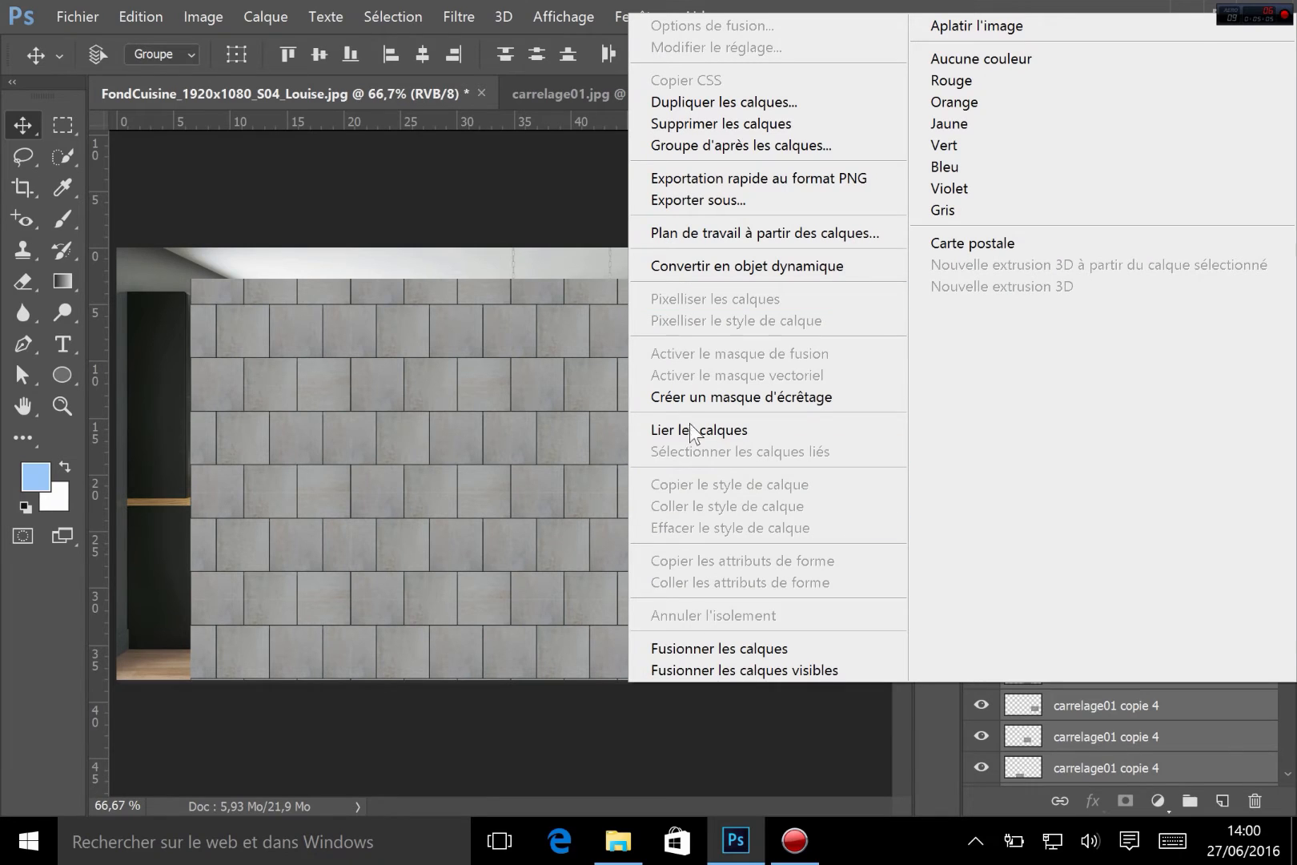
click(755, 648)
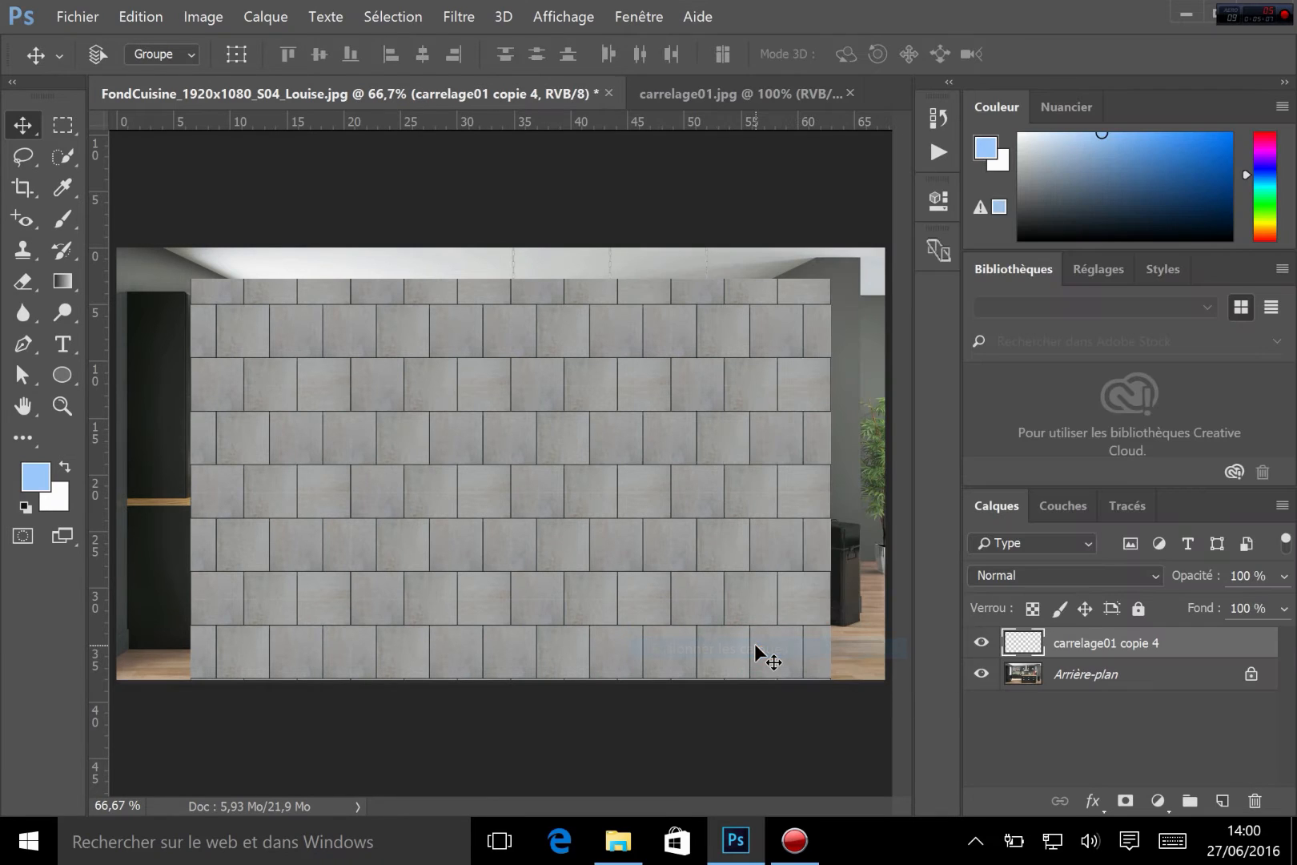
Hide and show the merged tile layer, then nudge it slightly right and down
click(984, 642)
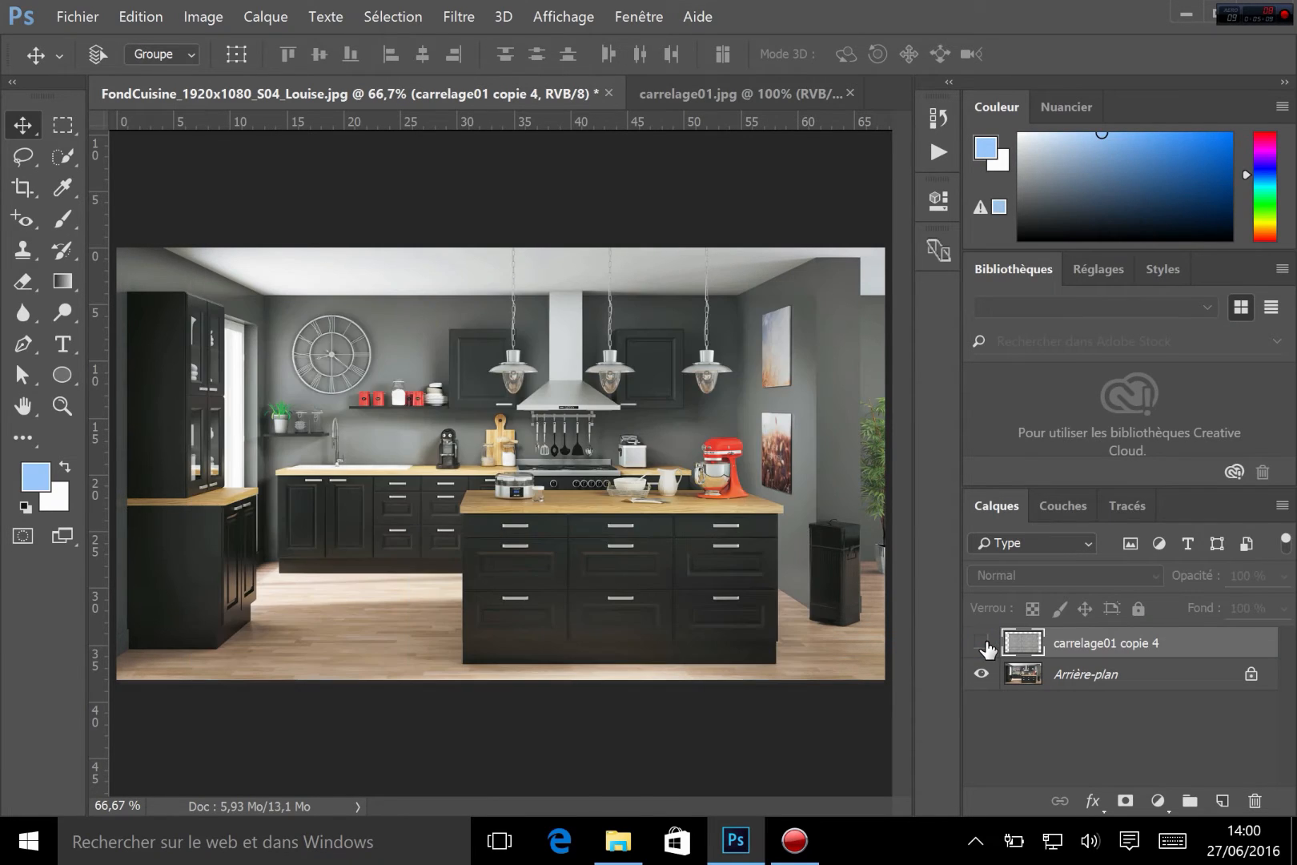
click(983, 642)
drag(525, 480, 571, 496)
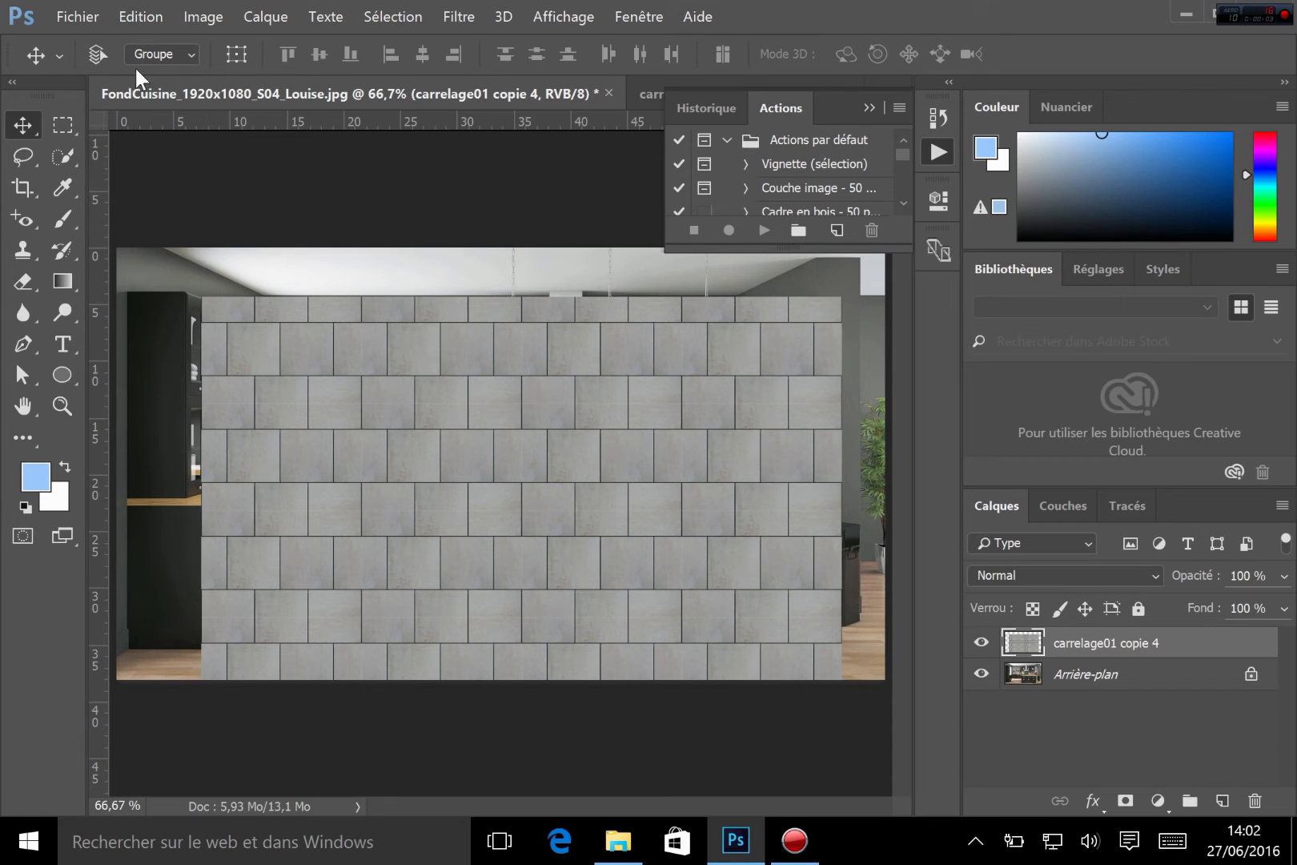
Start a free transform on the merged tile layer and resize it to about 104% of its size
key(ctrl+minus)
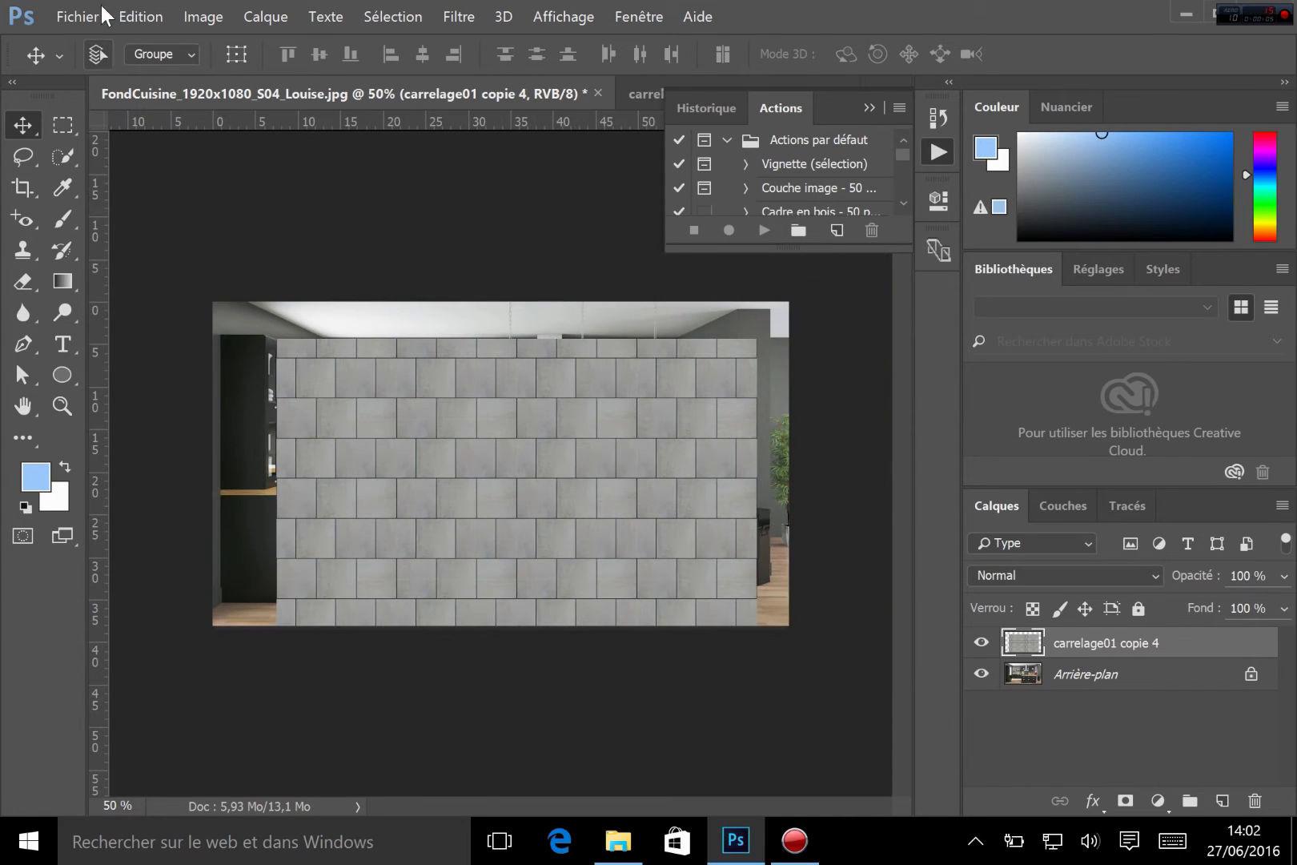
click(161, 14)
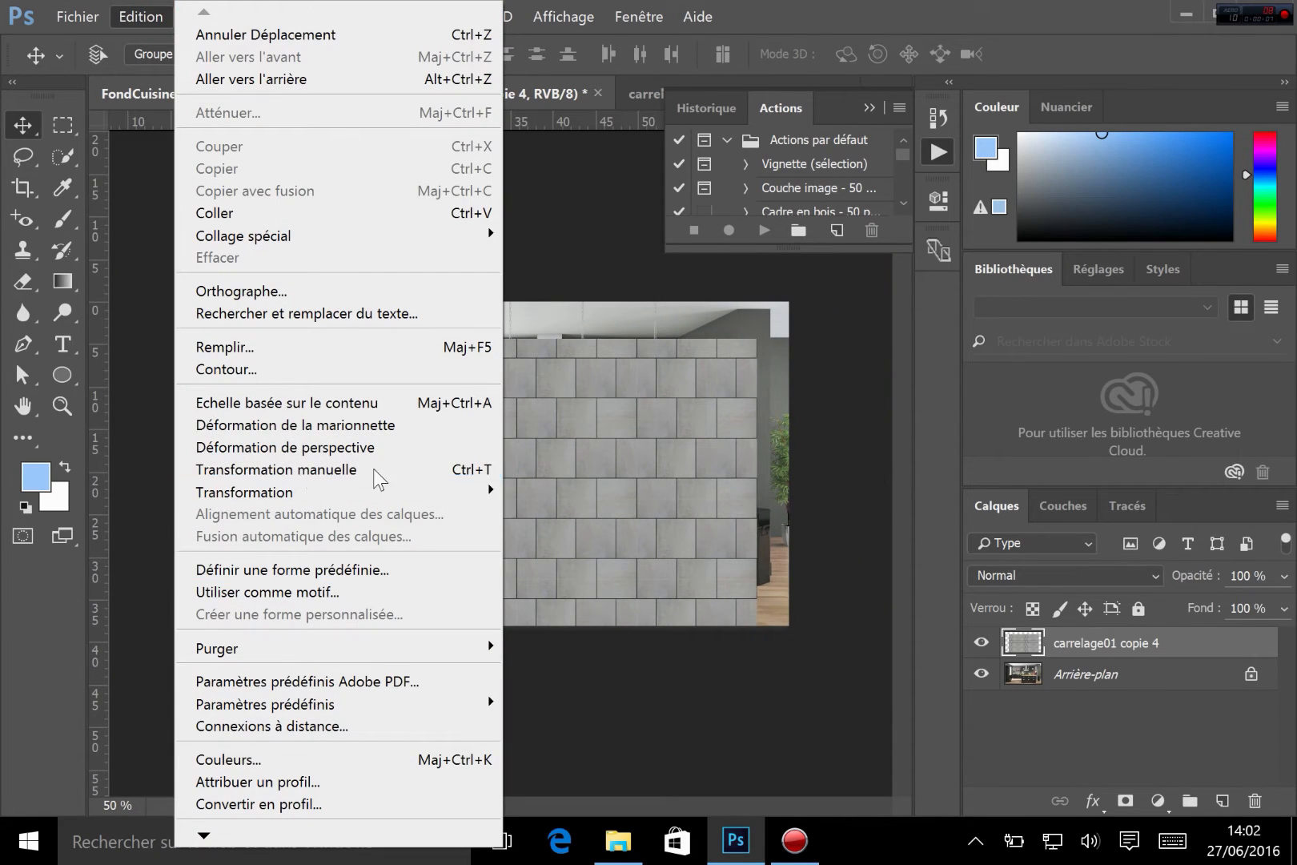
click(329, 475)
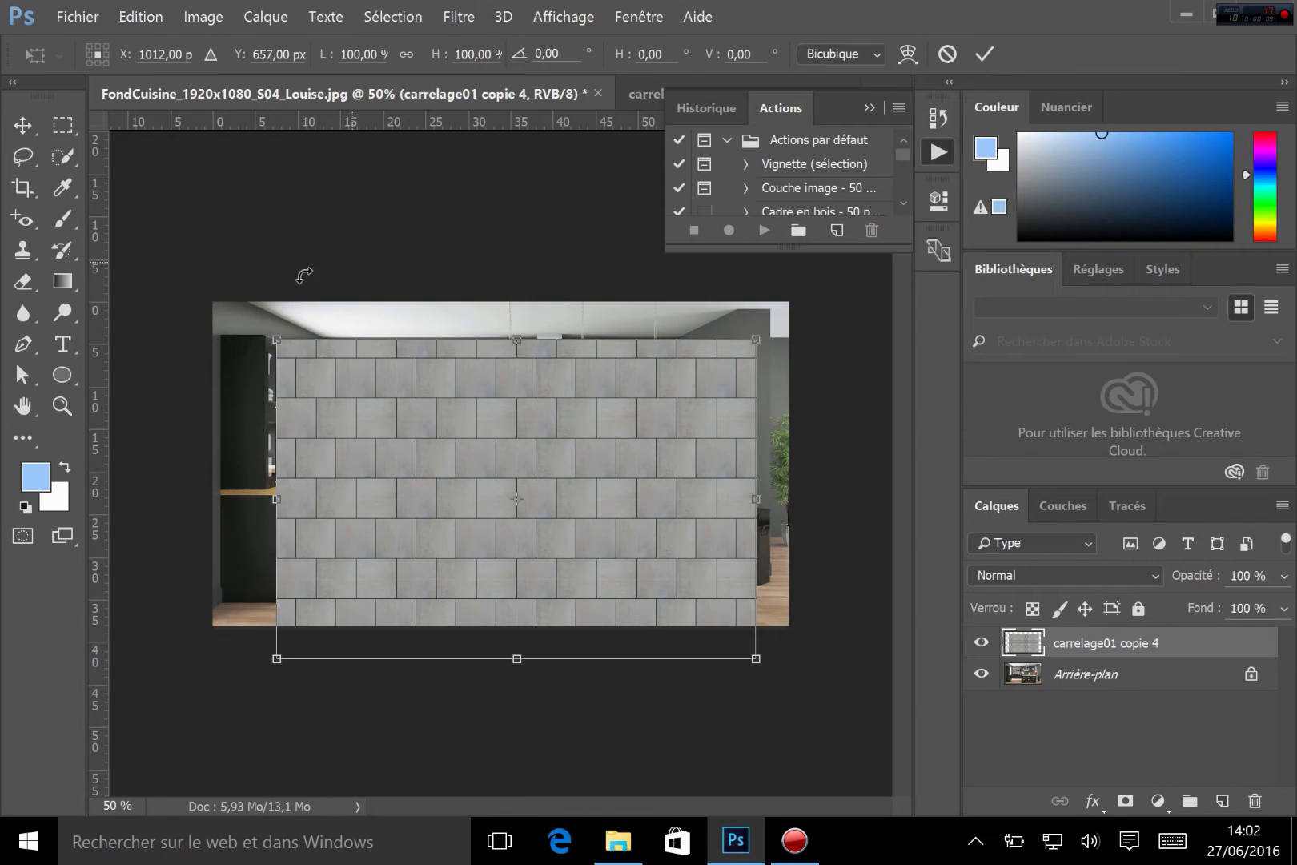
mouse_move(537, 524)
mouse_down()
mouse_move(492, 479)
mouse_move(519, 526)
mouse_up()
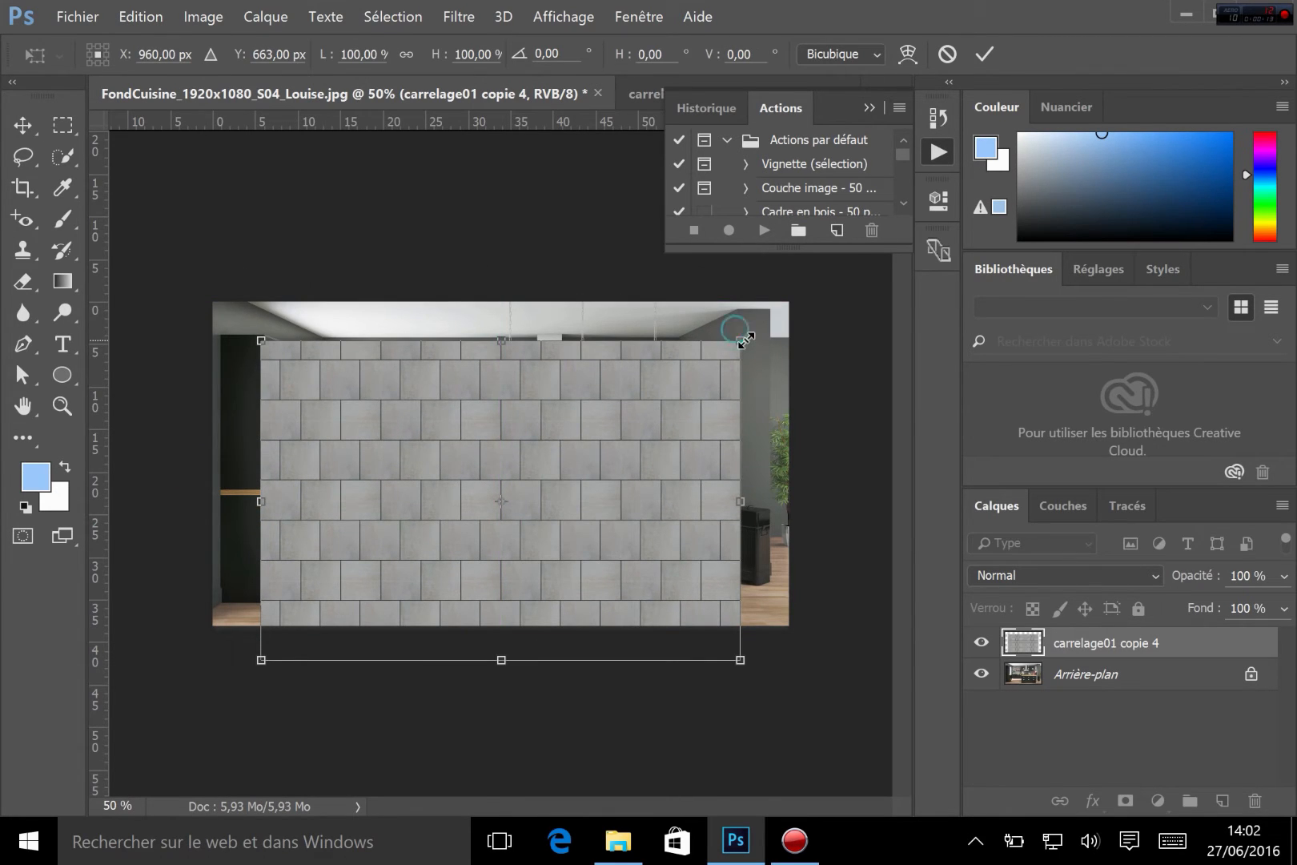
drag(745, 340, 497, 504)
drag(458, 551, 408, 522)
drag(497, 498, 498, 497)
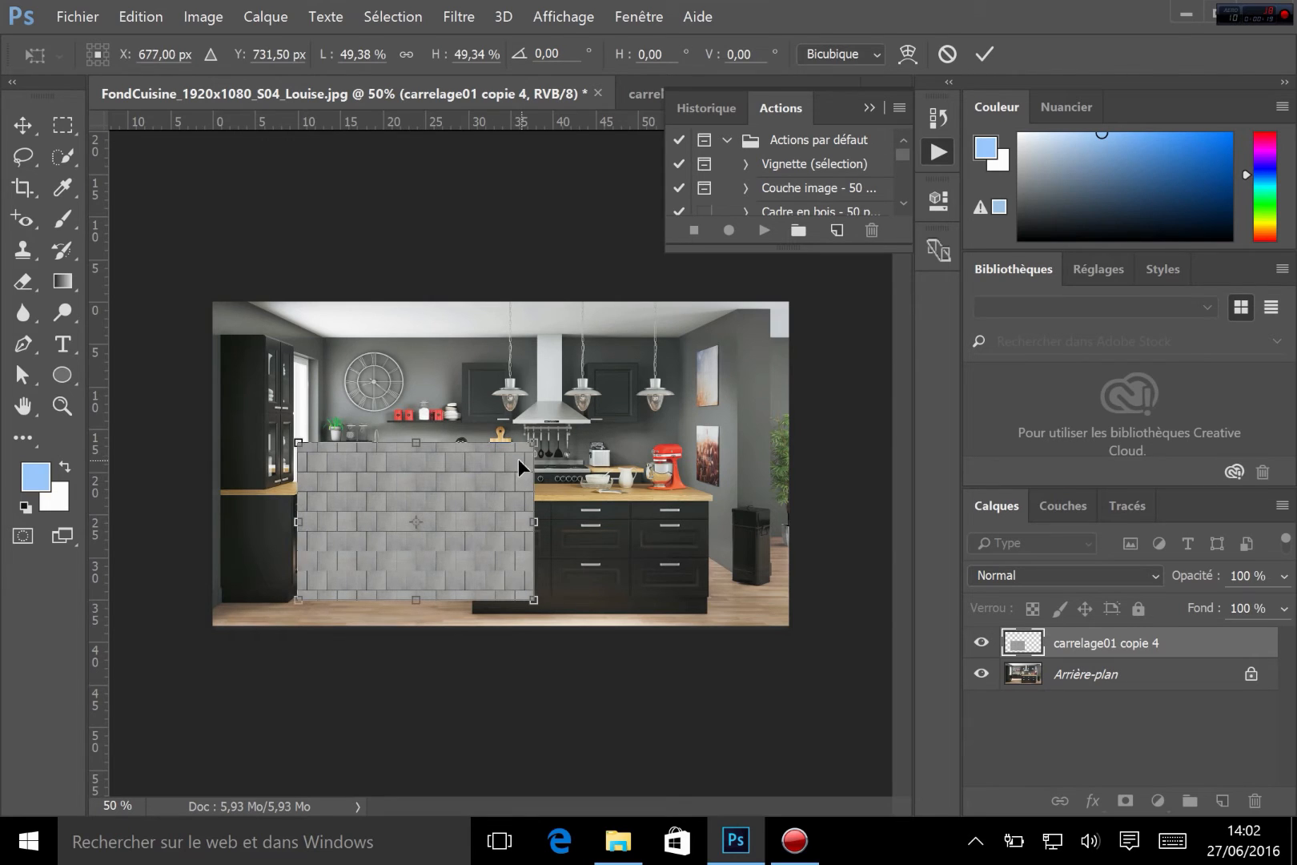
drag(533, 442, 794, 269)
drag(692, 346, 668, 398)
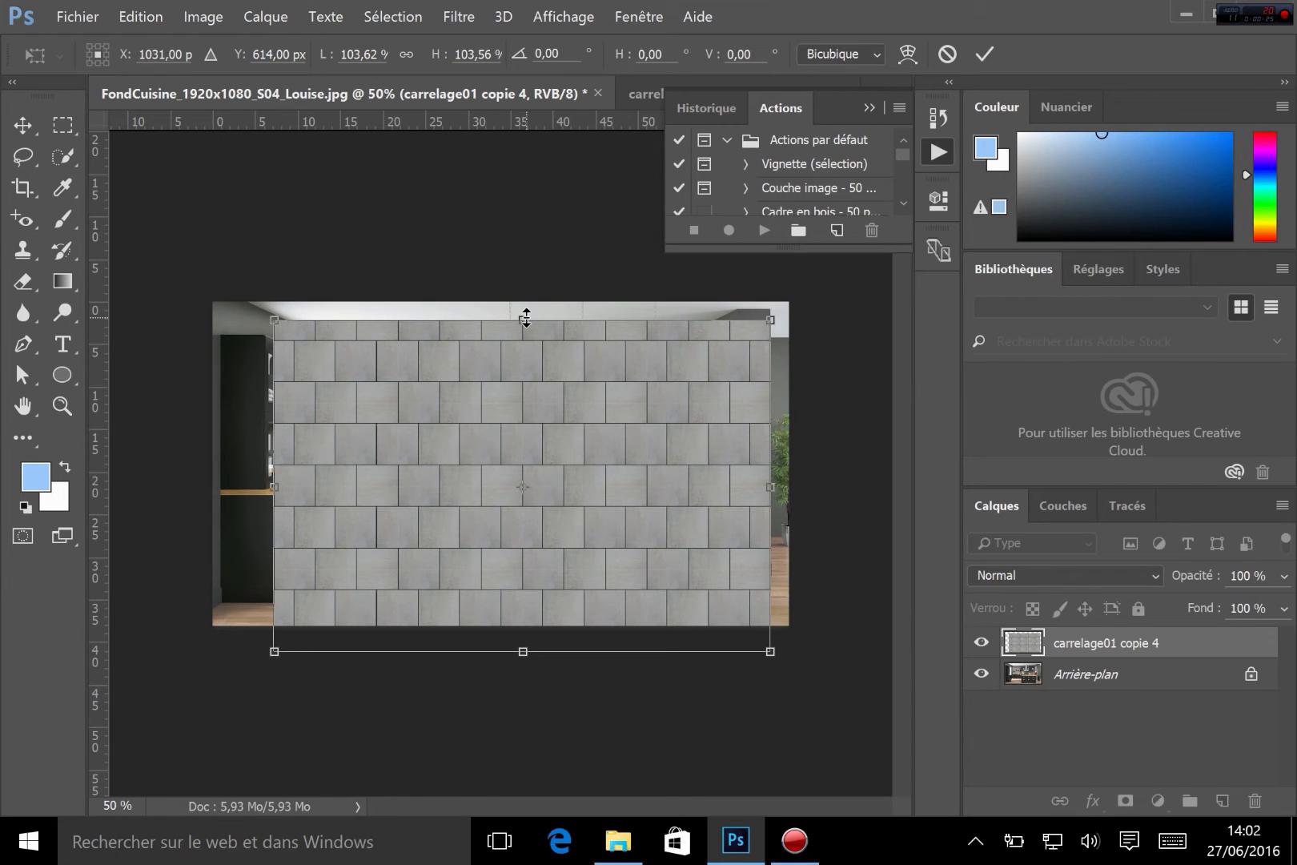
Reposition the transformed tile layer lower over the photo, undoing an accidental height stretch
drag(525, 318, 503, 486)
key(ctrl+z)
drag(586, 416, 602, 546)
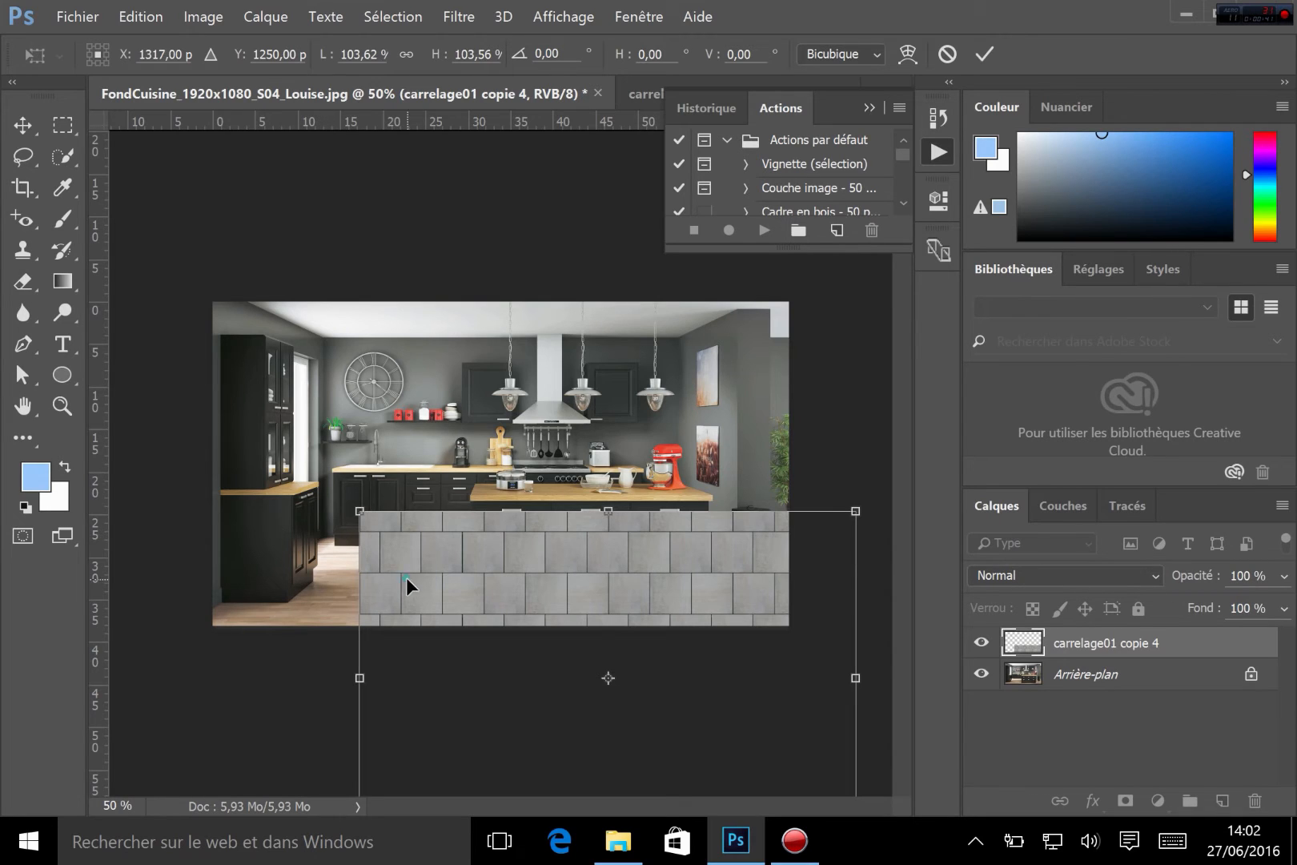
drag(407, 577, 445, 365)
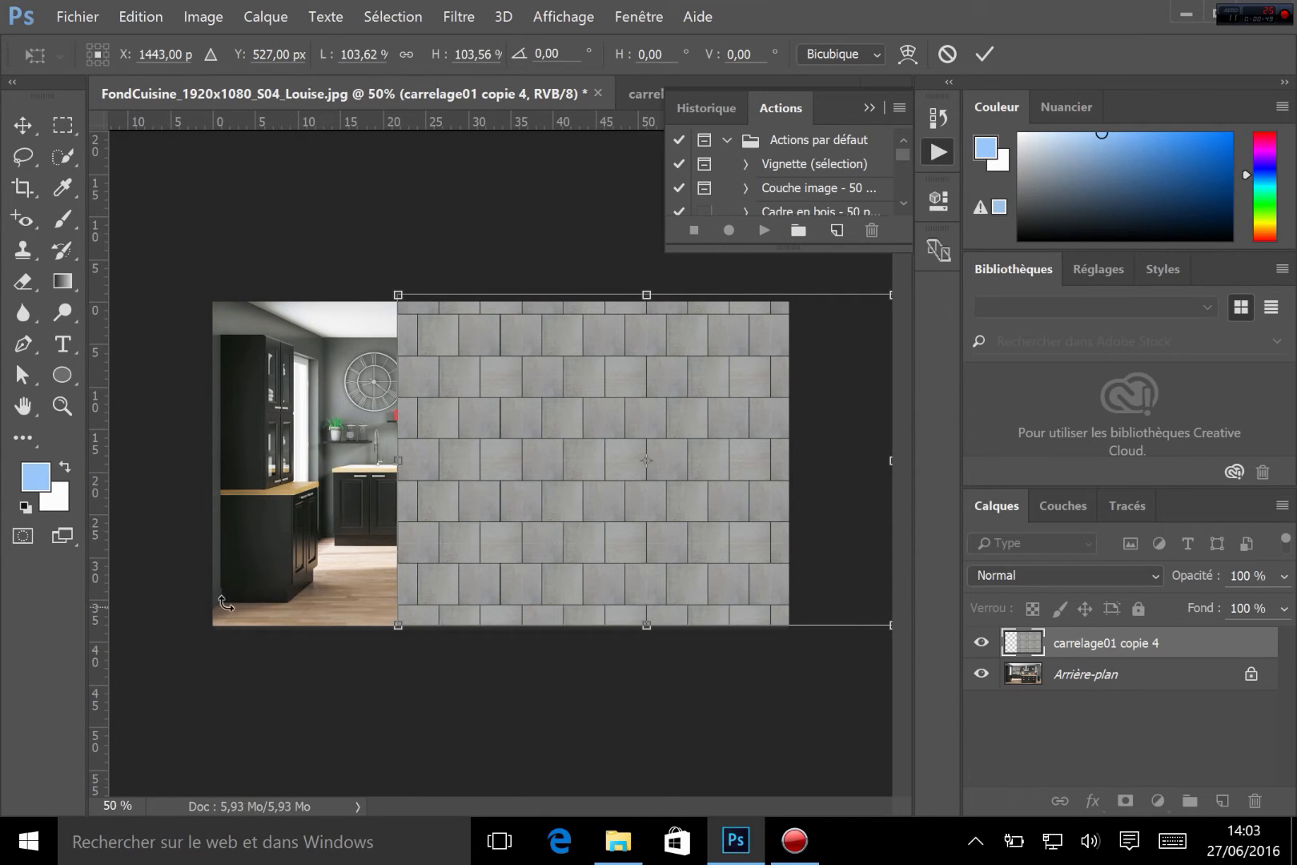
drag(607, 393, 537, 471)
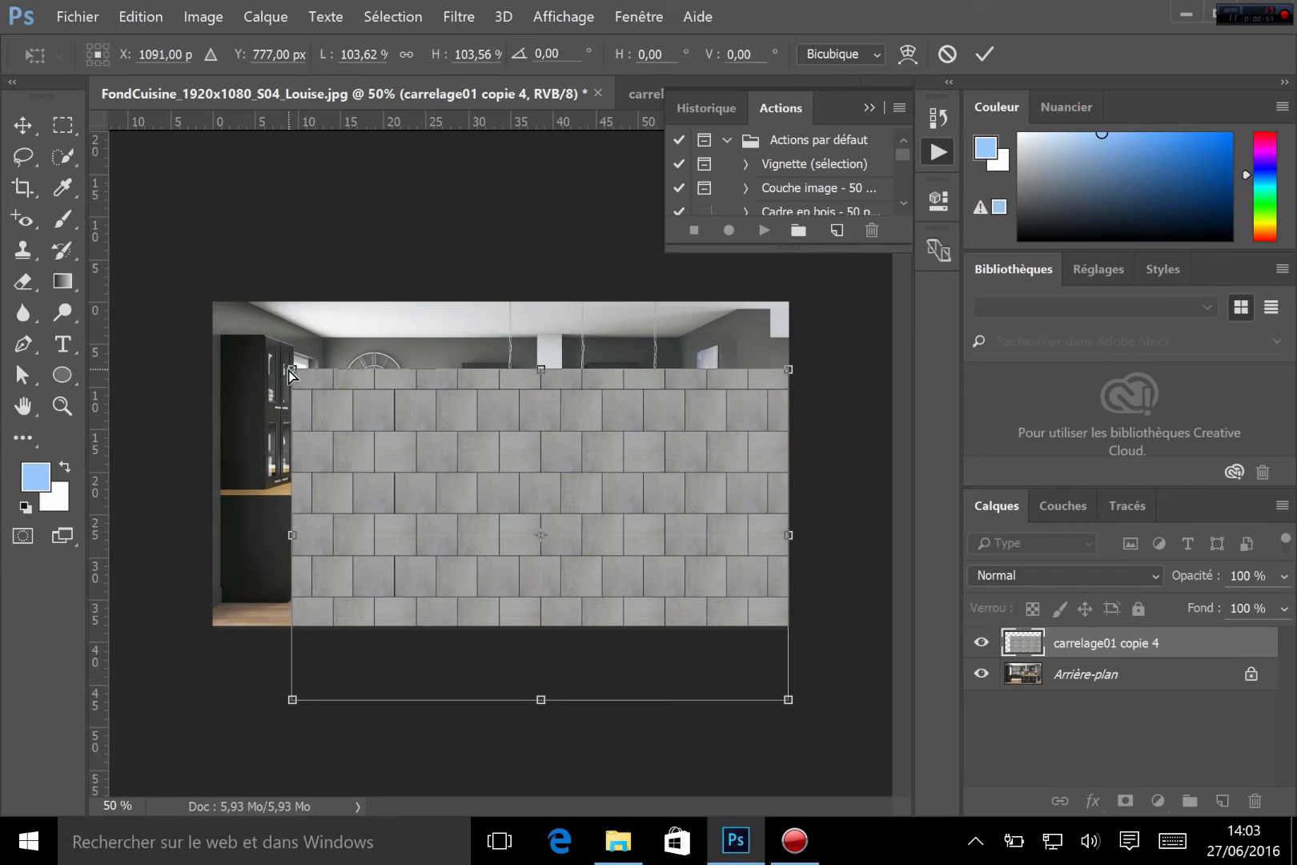
Distort the tile layer's four corners into floor perspective beneath the kitchen units and apply the transform
drag(293, 370, 483, 482)
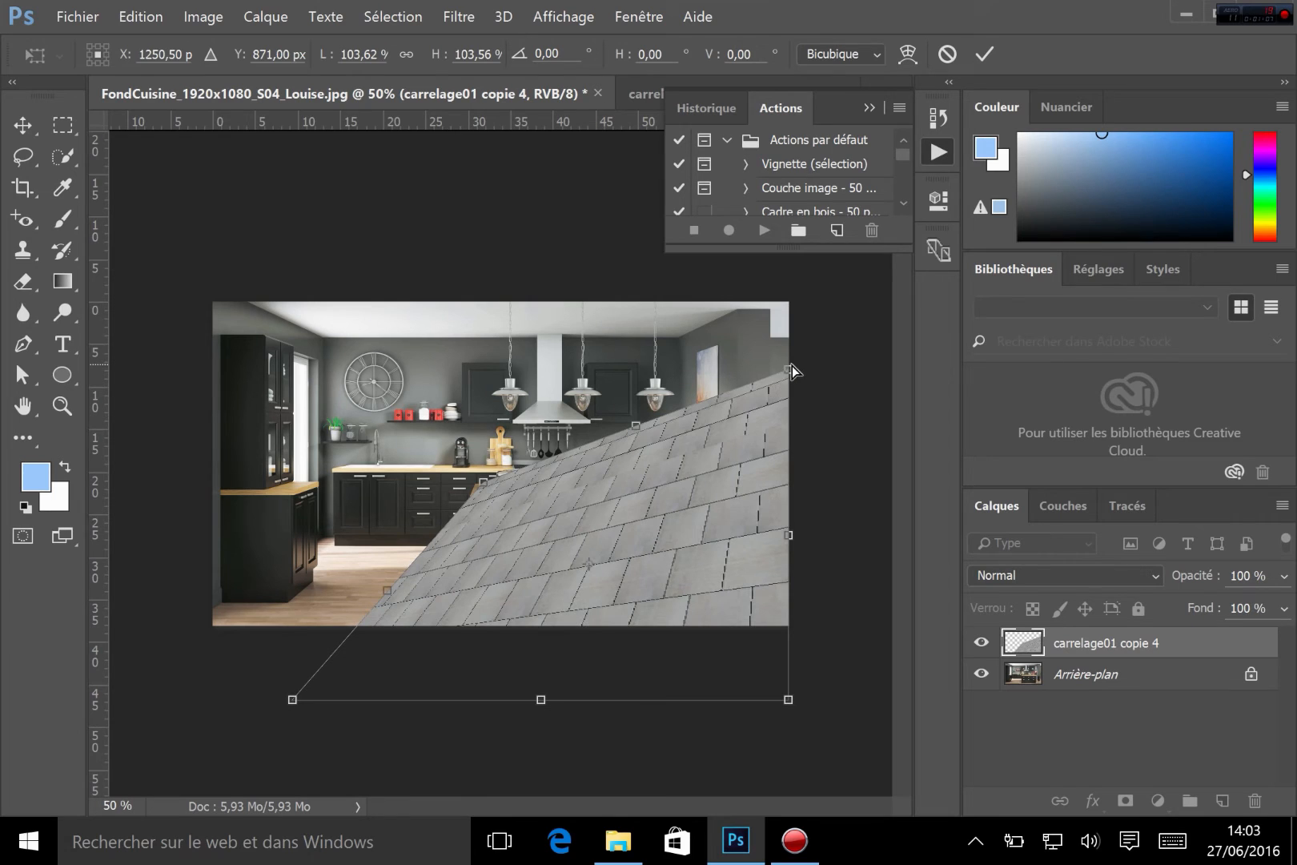
drag(790, 370, 625, 496)
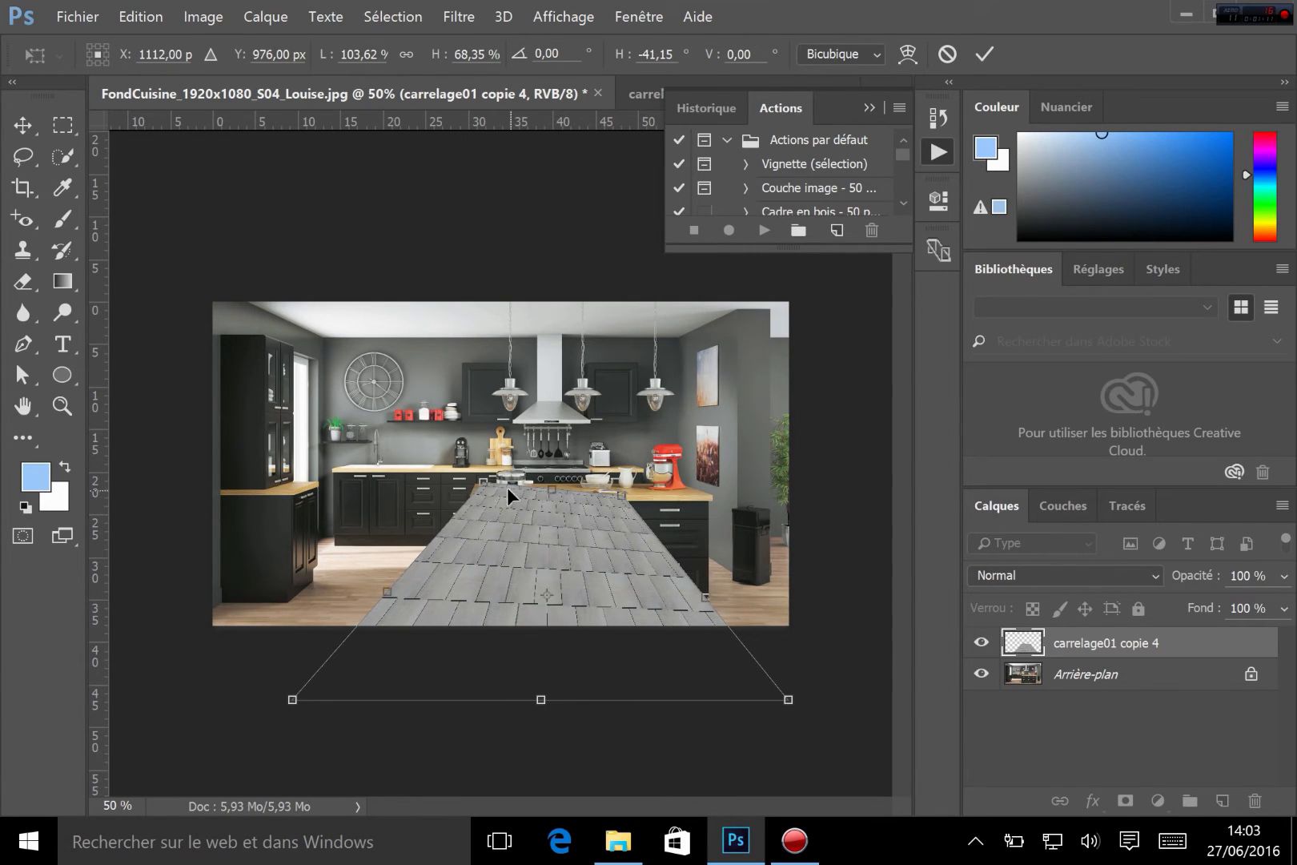
drag(486, 490, 327, 544)
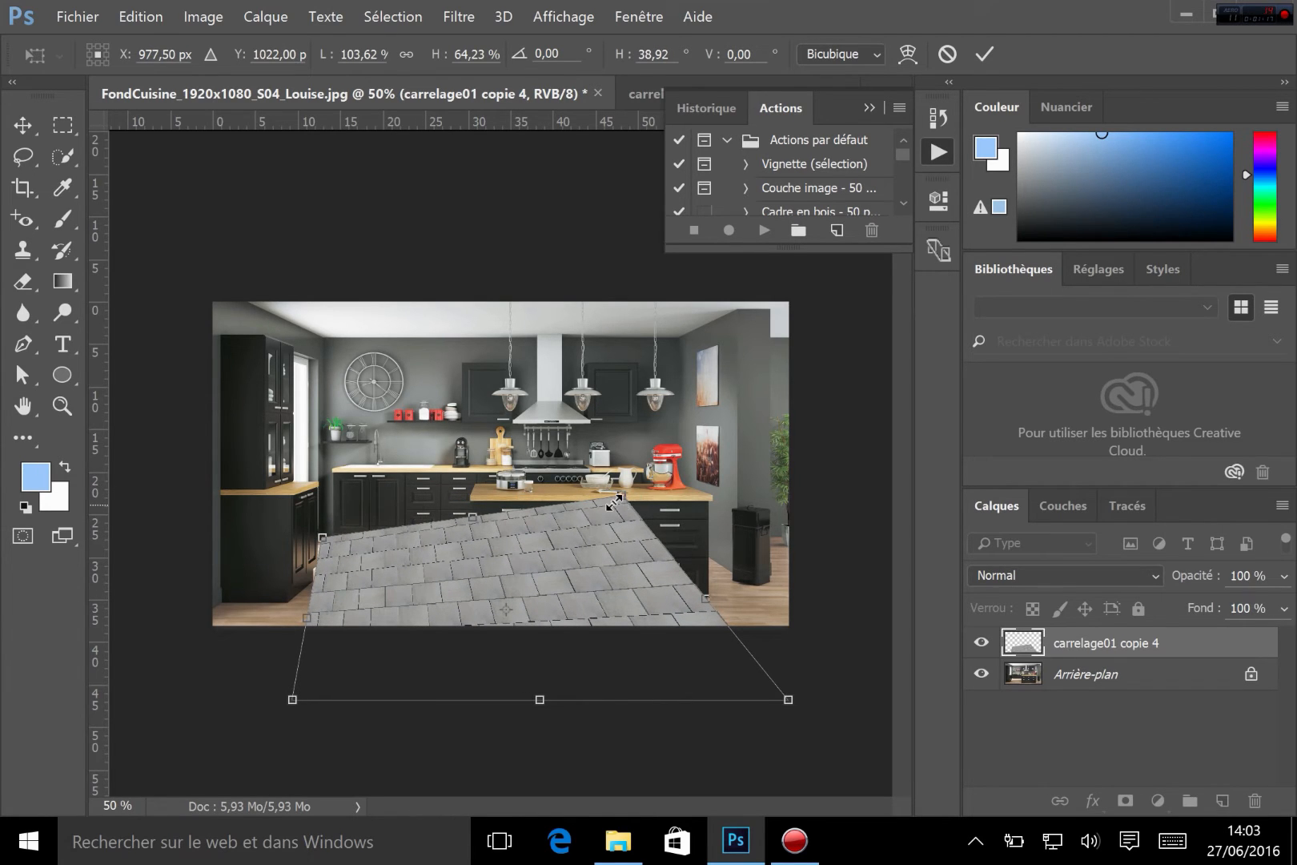
drag(614, 502, 675, 546)
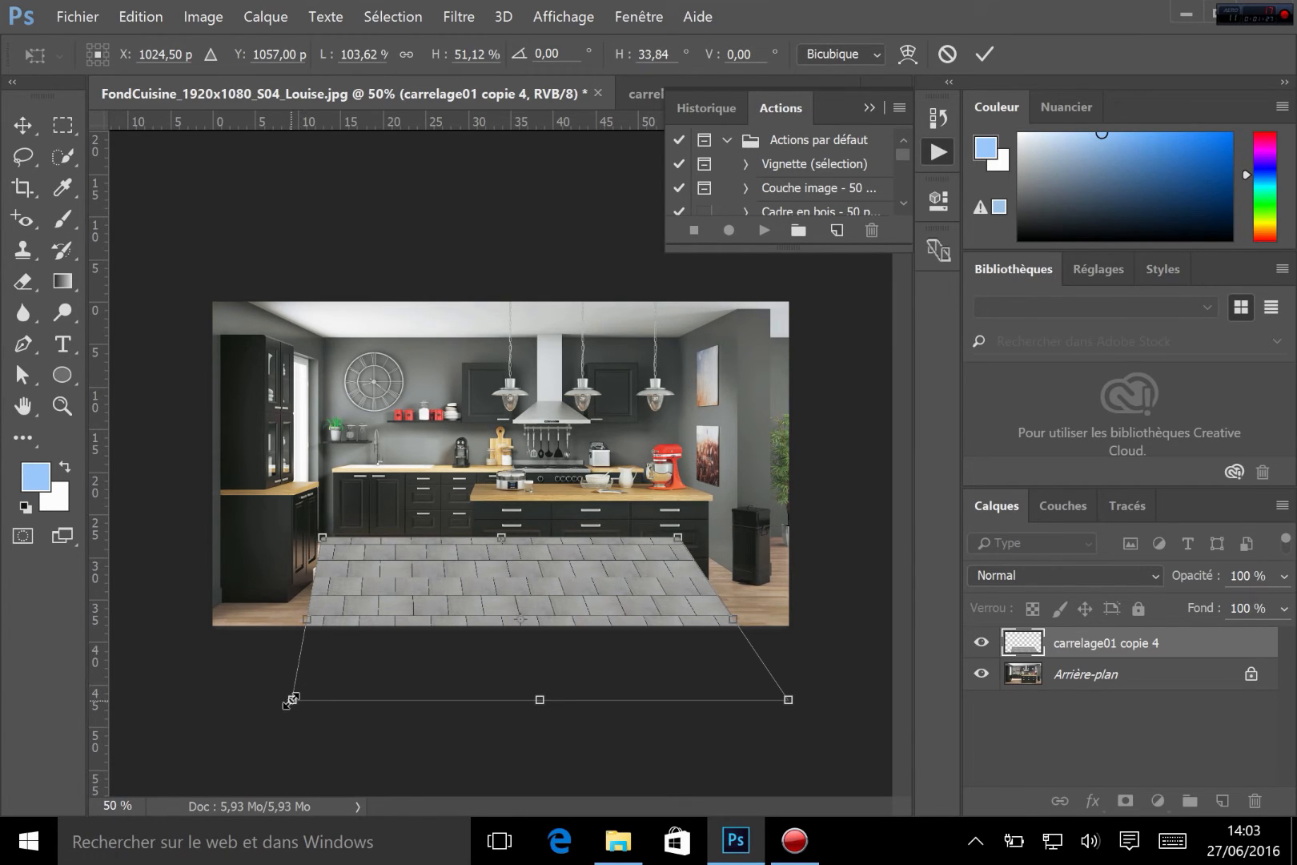
drag(291, 700, 125, 671)
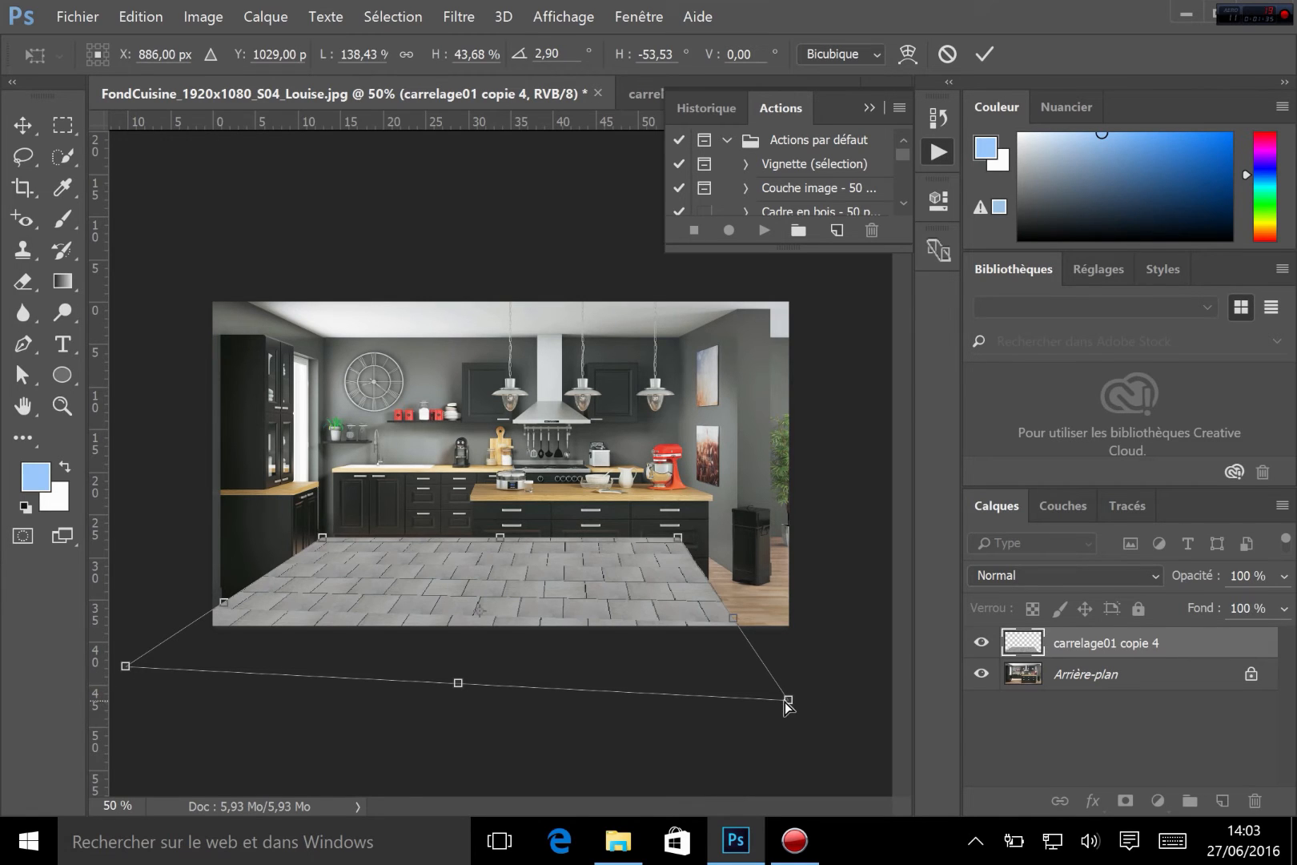
drag(790, 700, 876, 670)
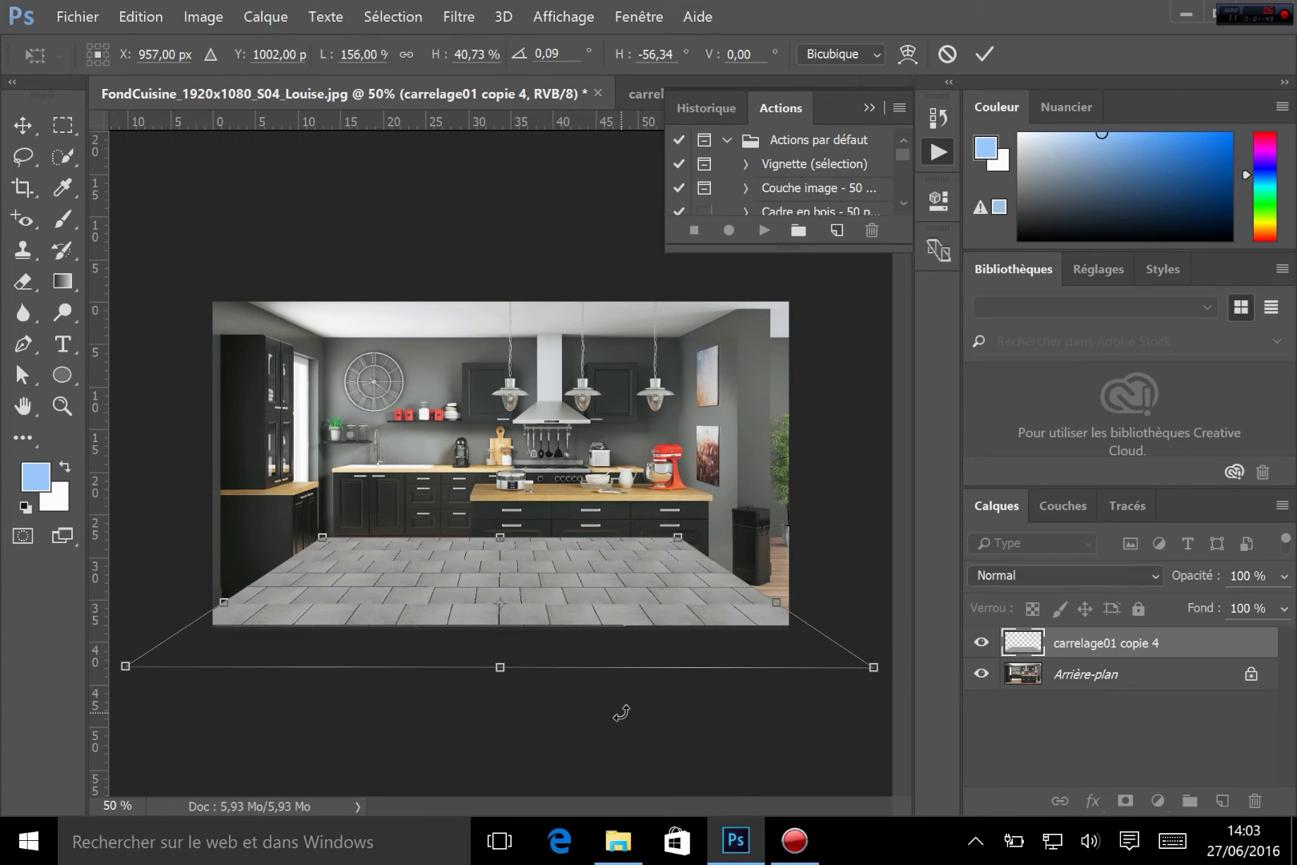
key(Return)
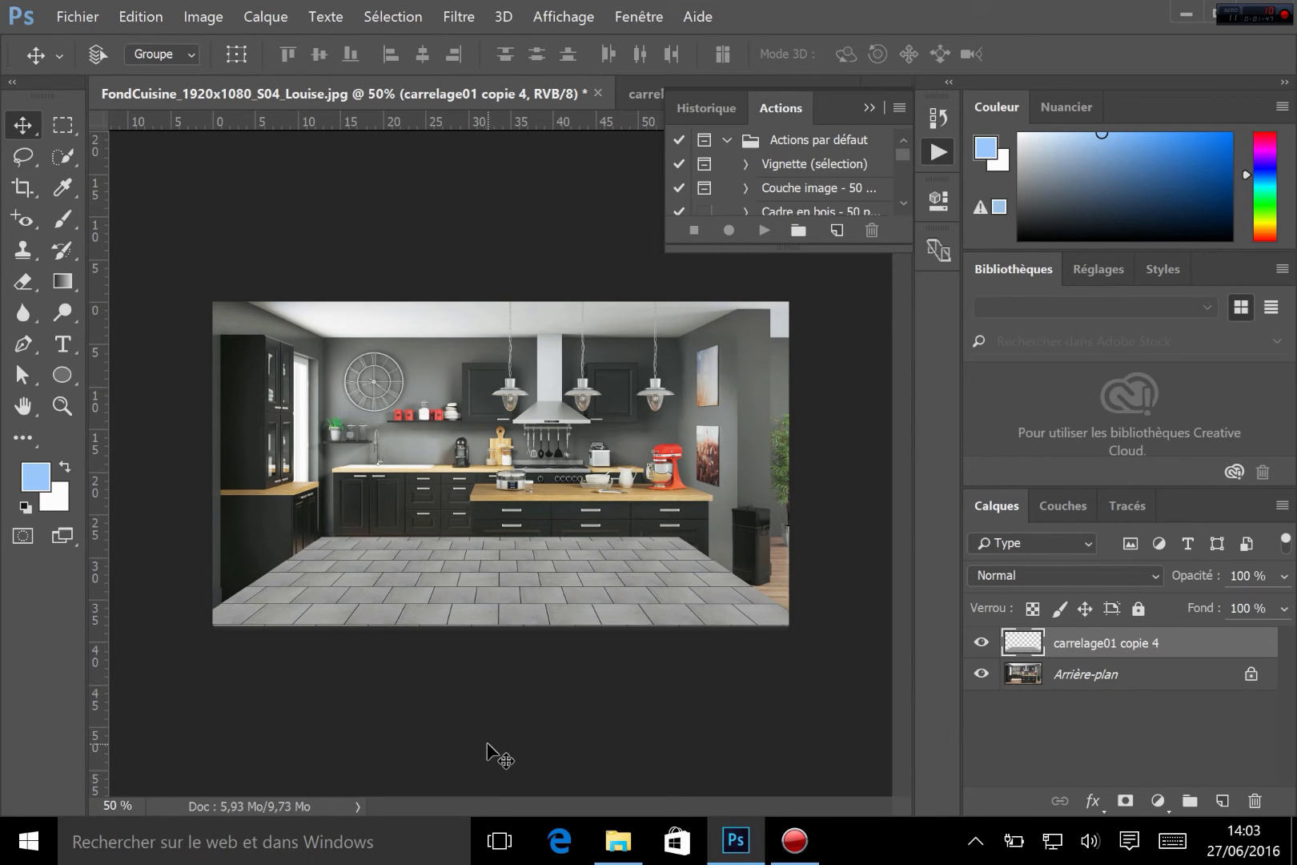
Zoom in to inspect the new tiled floor up close, then zoom back out
key(ctrl+plus)
key(ctrl+plus)
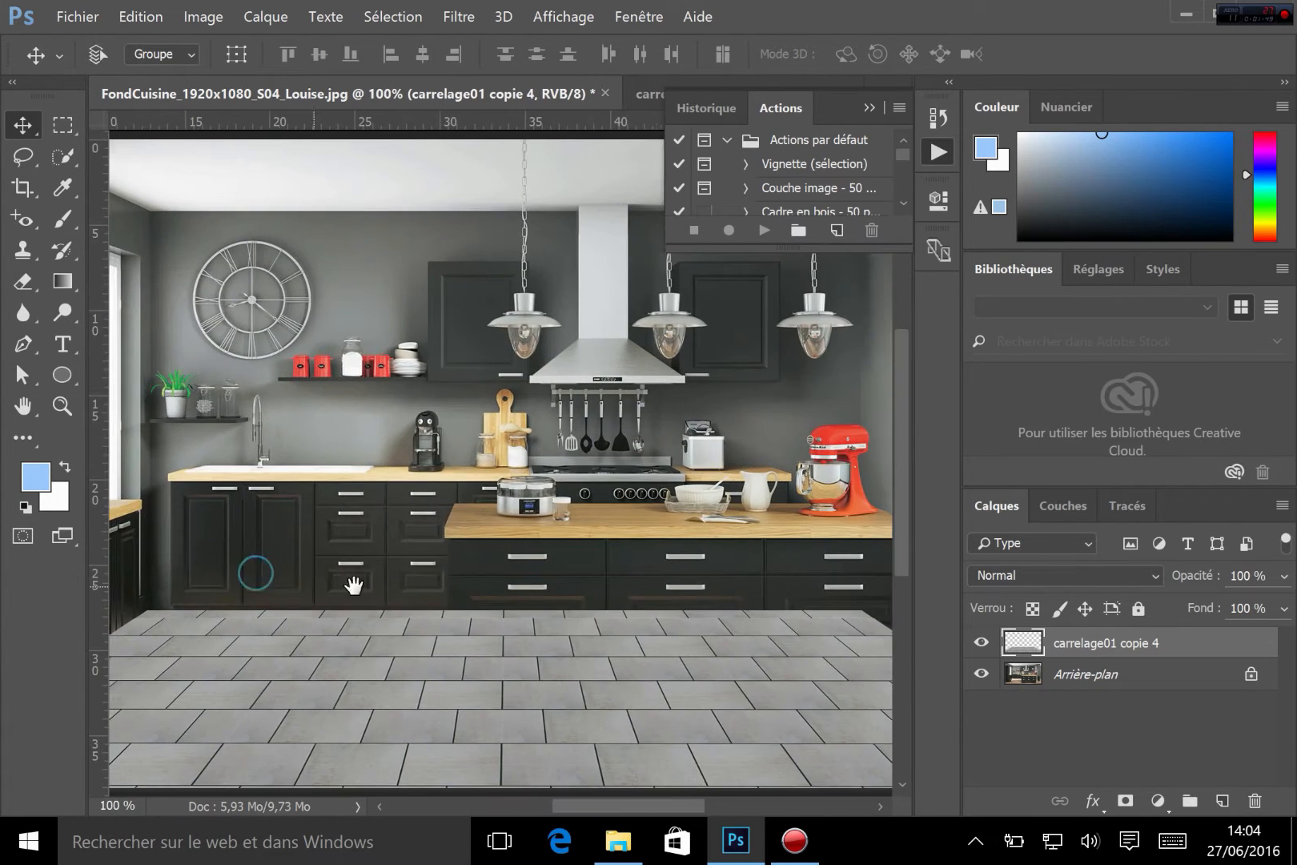
drag(353, 585, 525, 539)
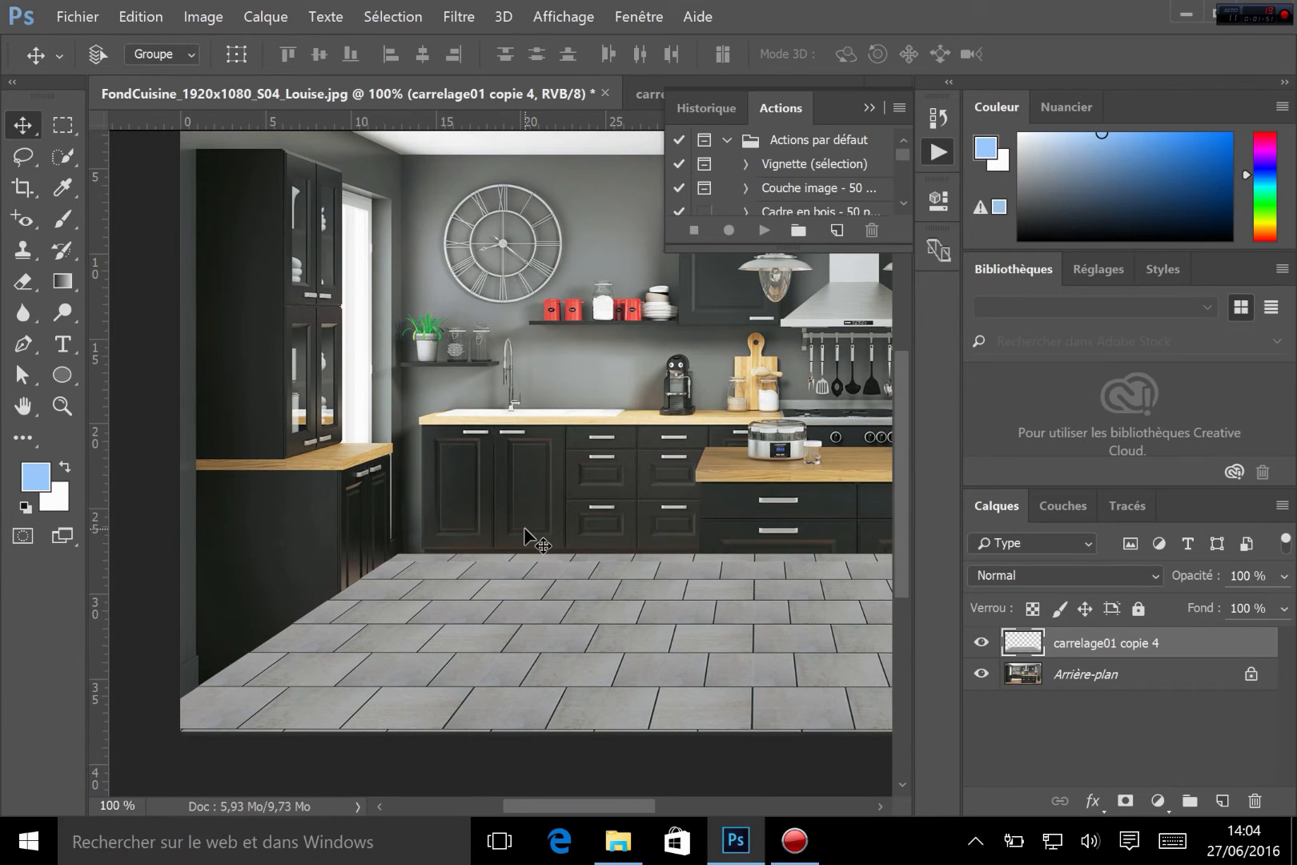
key(ctrl+minus)
key(ctrl+minus)
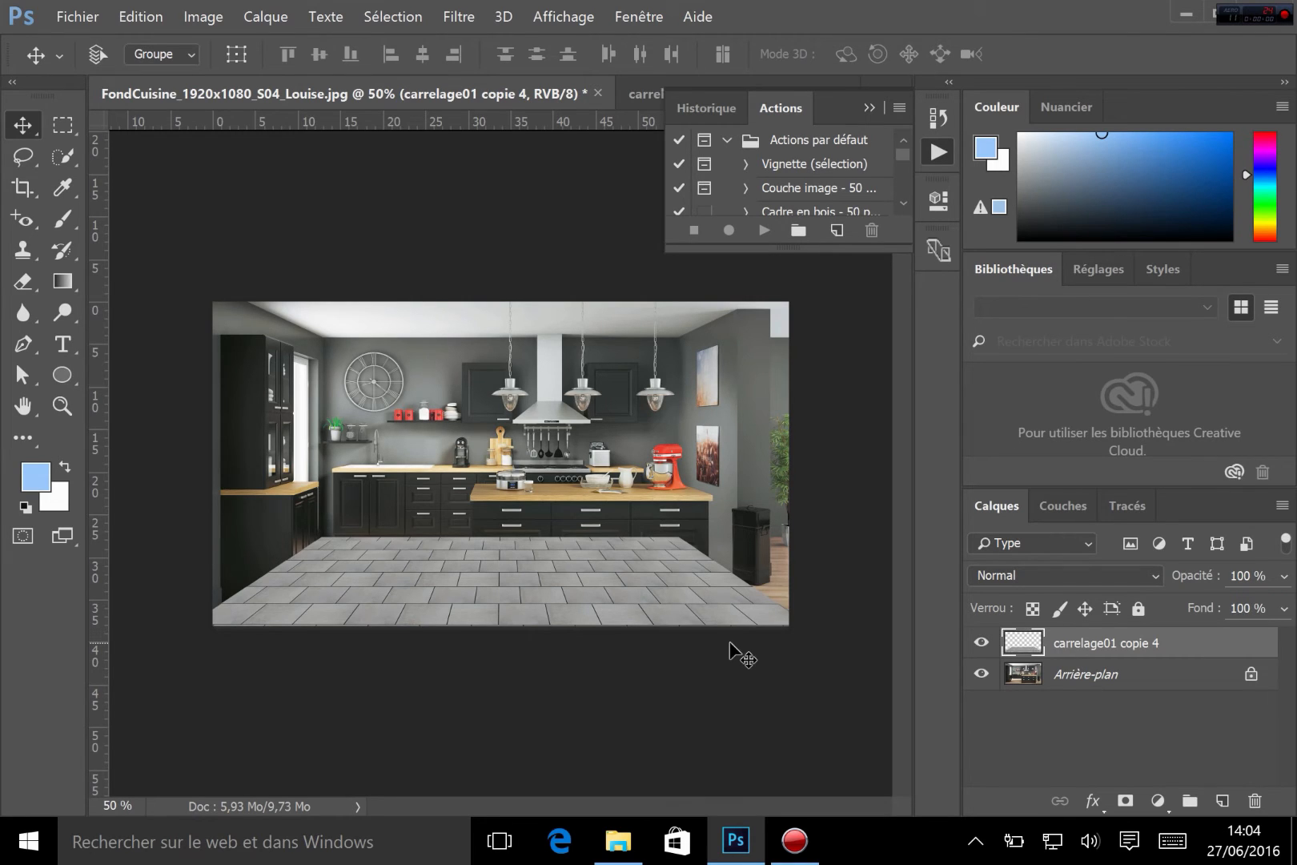
click(935, 154)
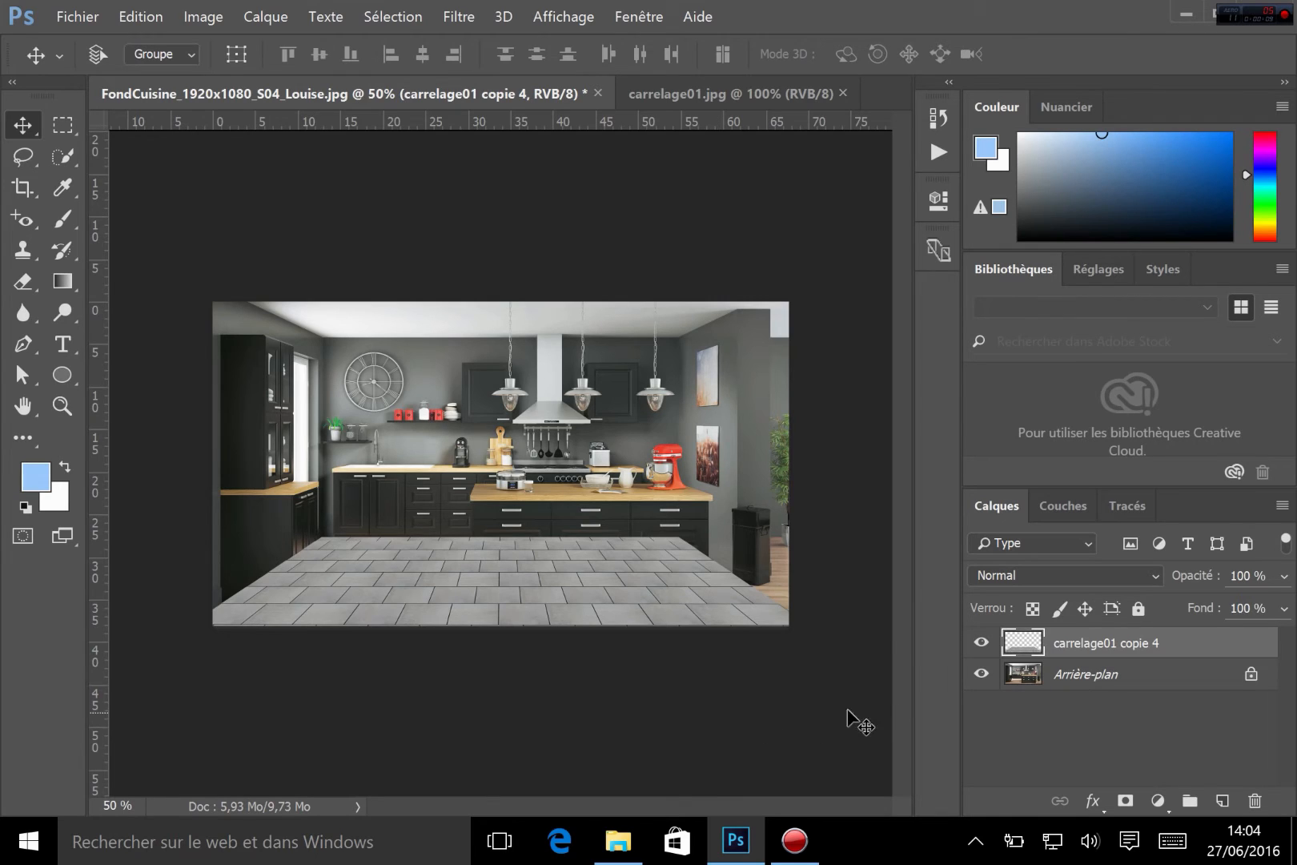
Add a layer mask to the tile layer and lower its opacity to 36%
click(1125, 800)
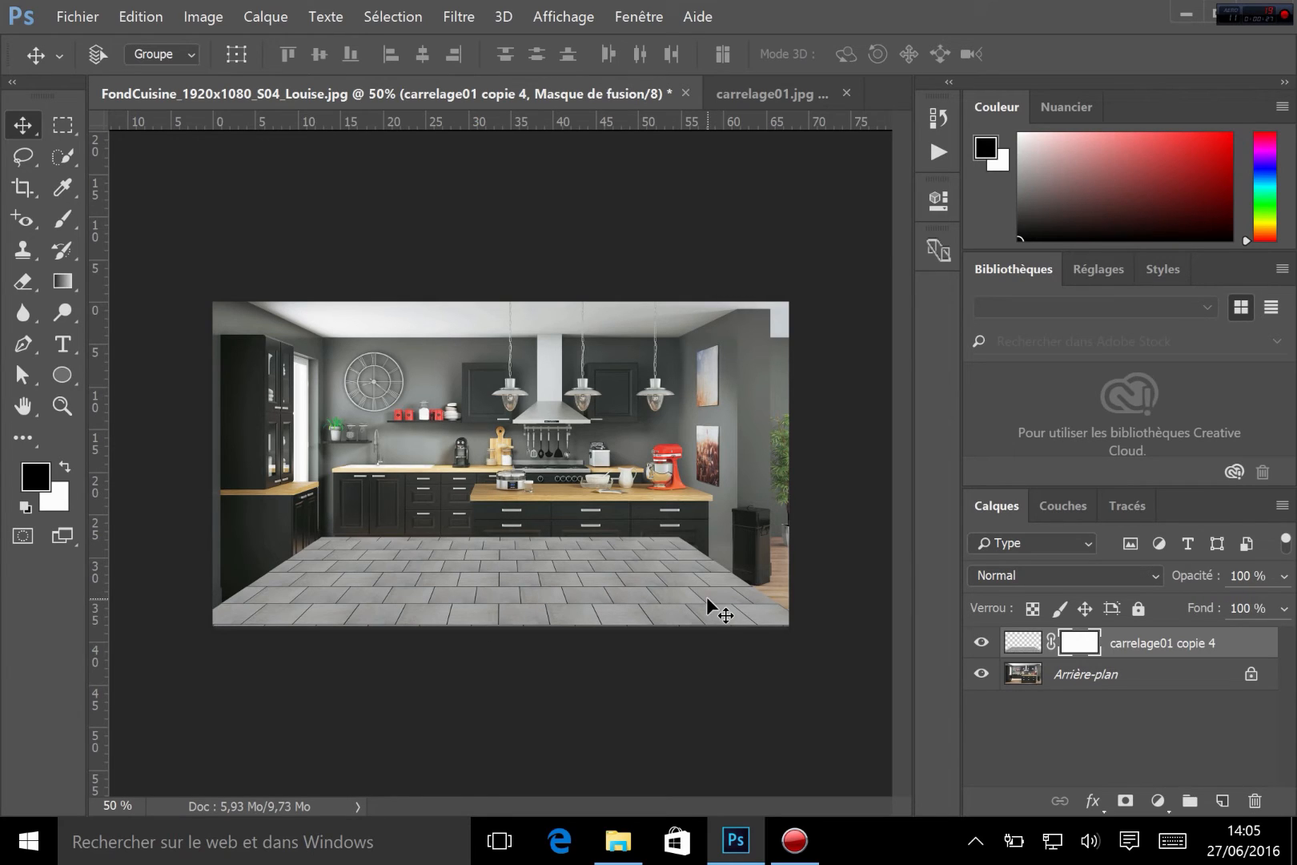
drag(1207, 575, 1171, 578)
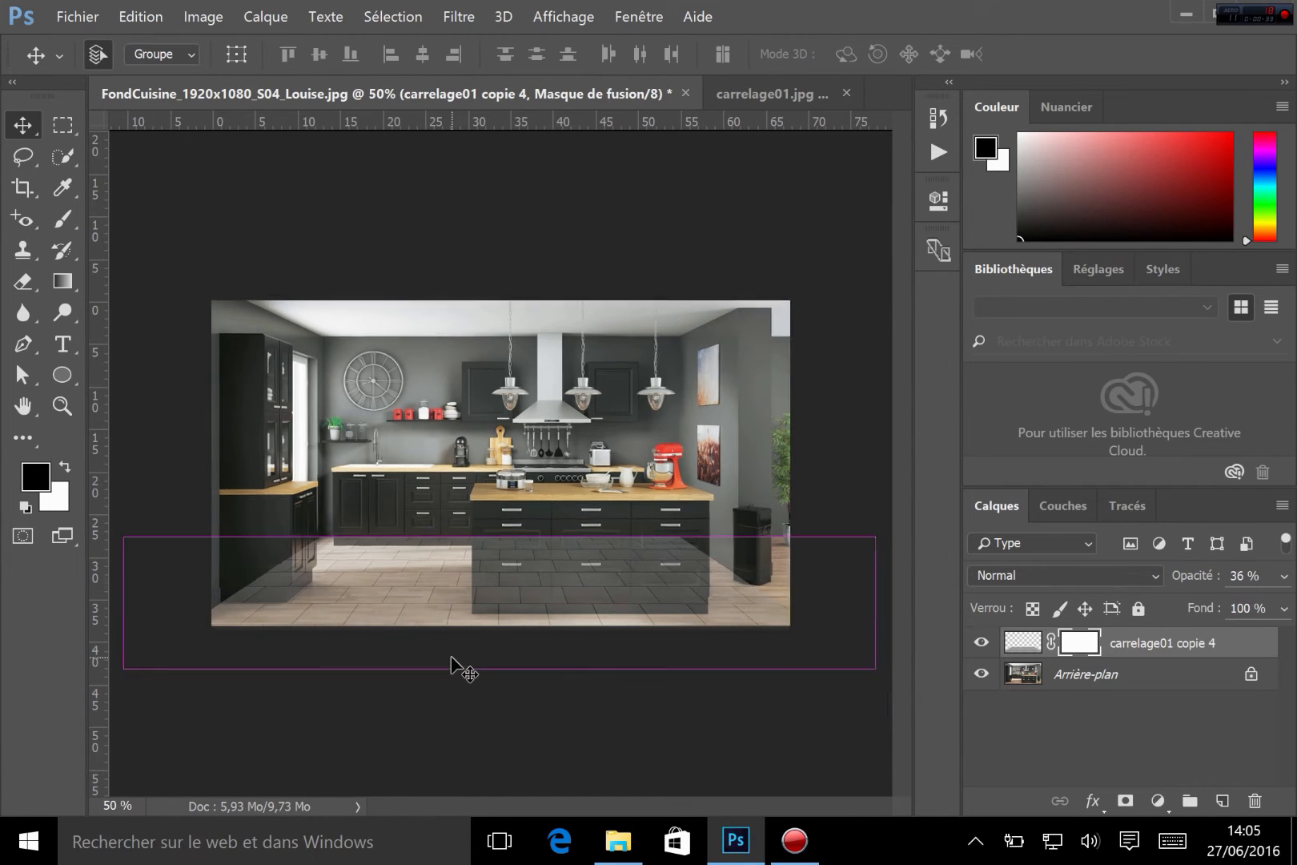
Trace a polygonal lasso selection around the kitchen island and the rear cabinets' base overlapping the floor
key(ctrl+plus)
key(ctrl+plus)
drag(450, 655, 542, 501)
click(24, 158)
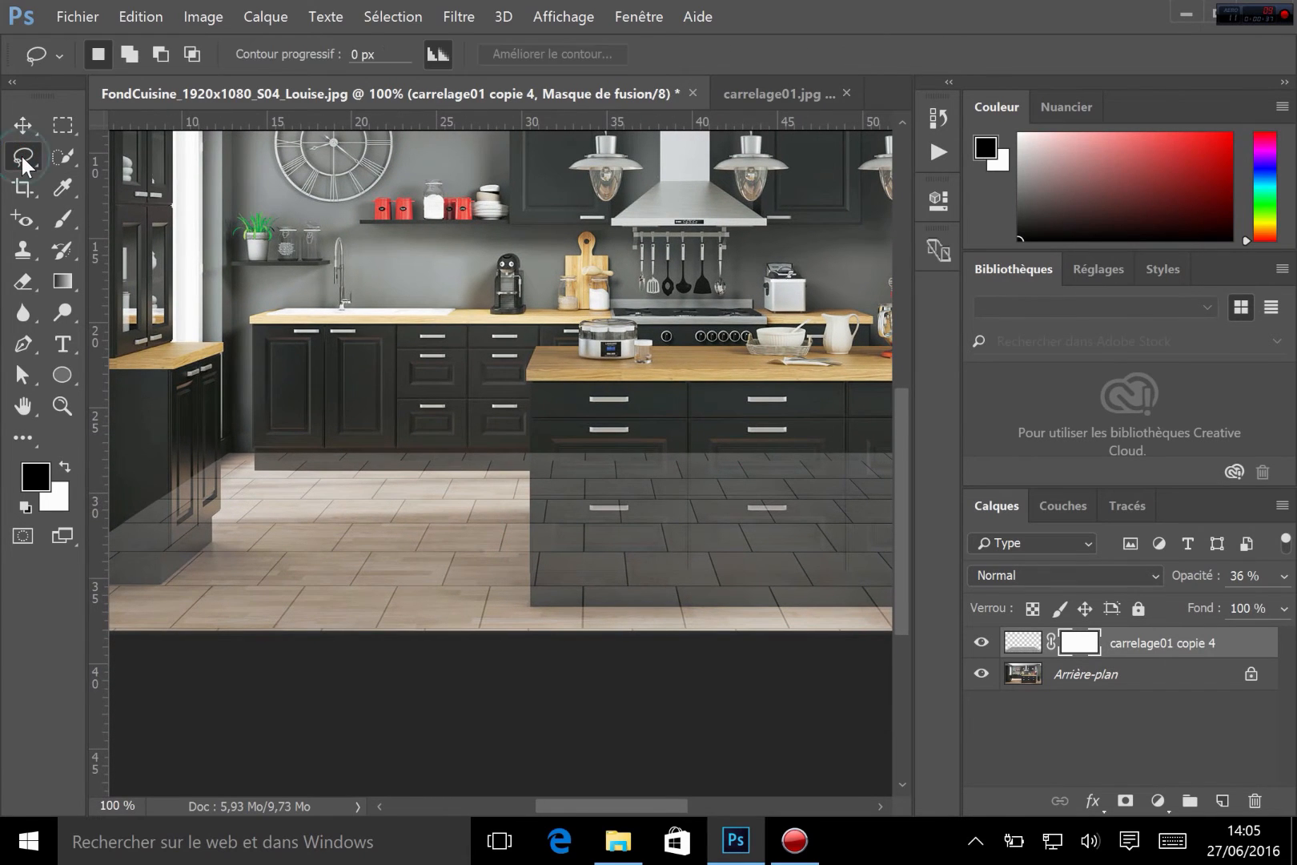
drag(21, 156, 114, 178)
click(255, 439)
click(252, 469)
click(530, 606)
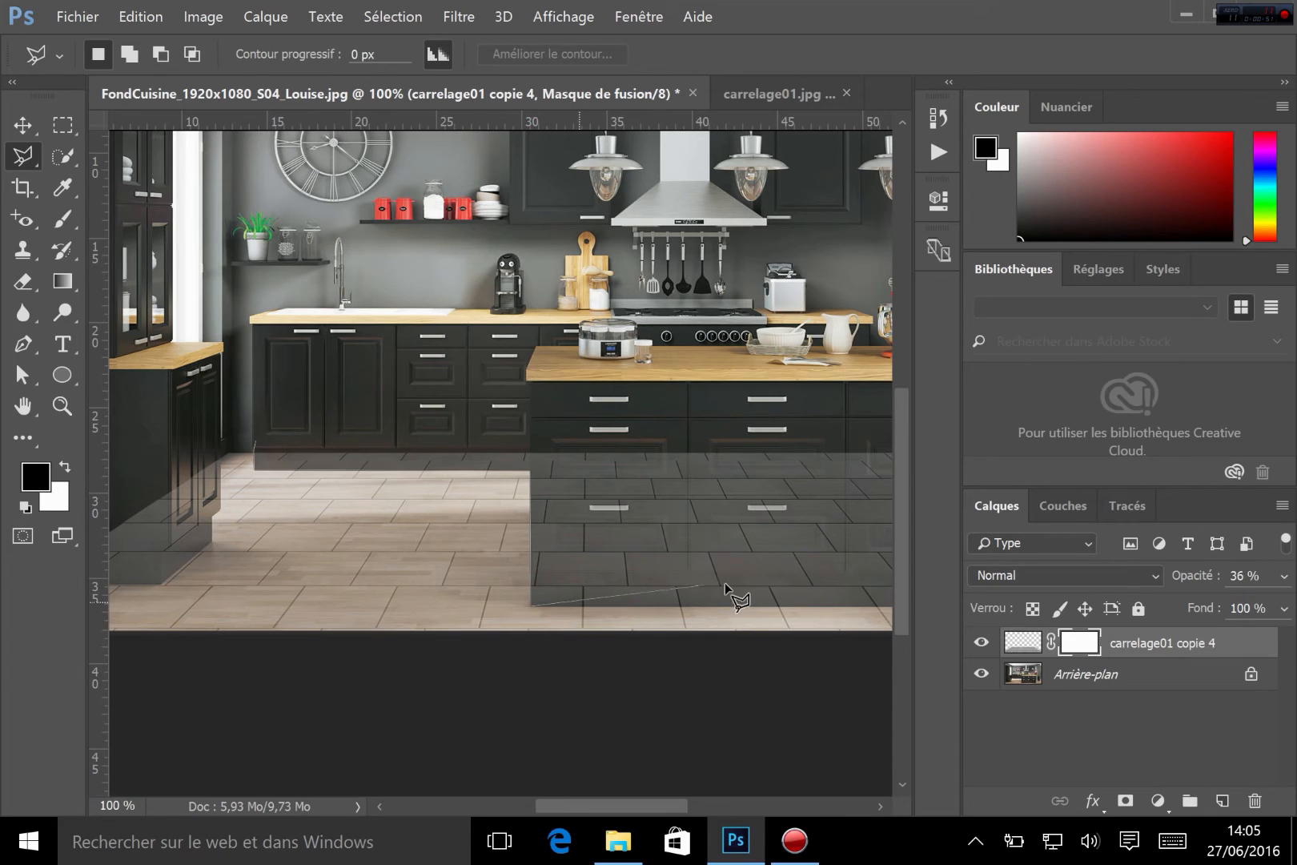
drag(742, 587, 358, 542)
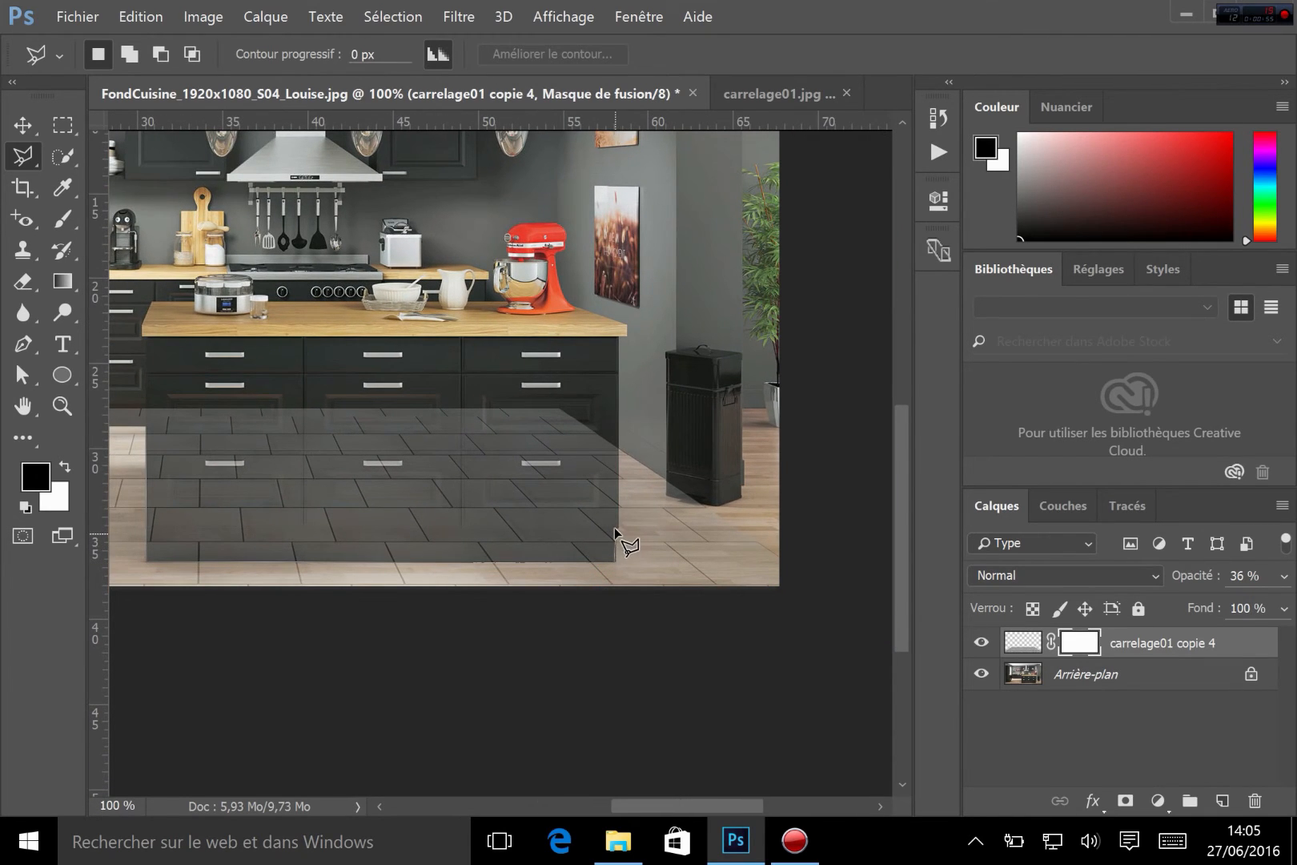
click(614, 527)
drag(428, 377, 681, 376)
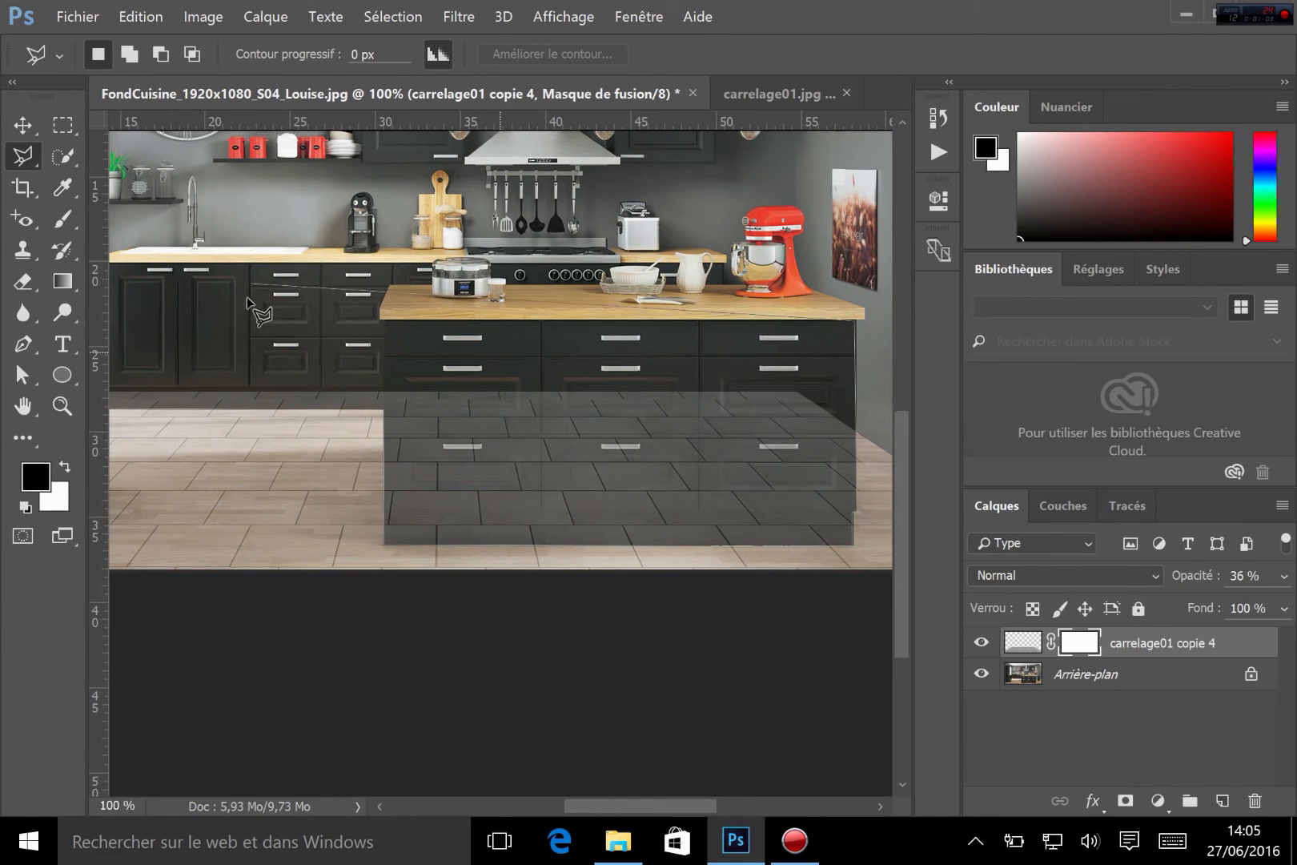
click(233, 332)
mouse_move(239, 323)
mouse_down()
mouse_move(552, 319)
mouse_move(395, 308)
mouse_up()
click(421, 373)
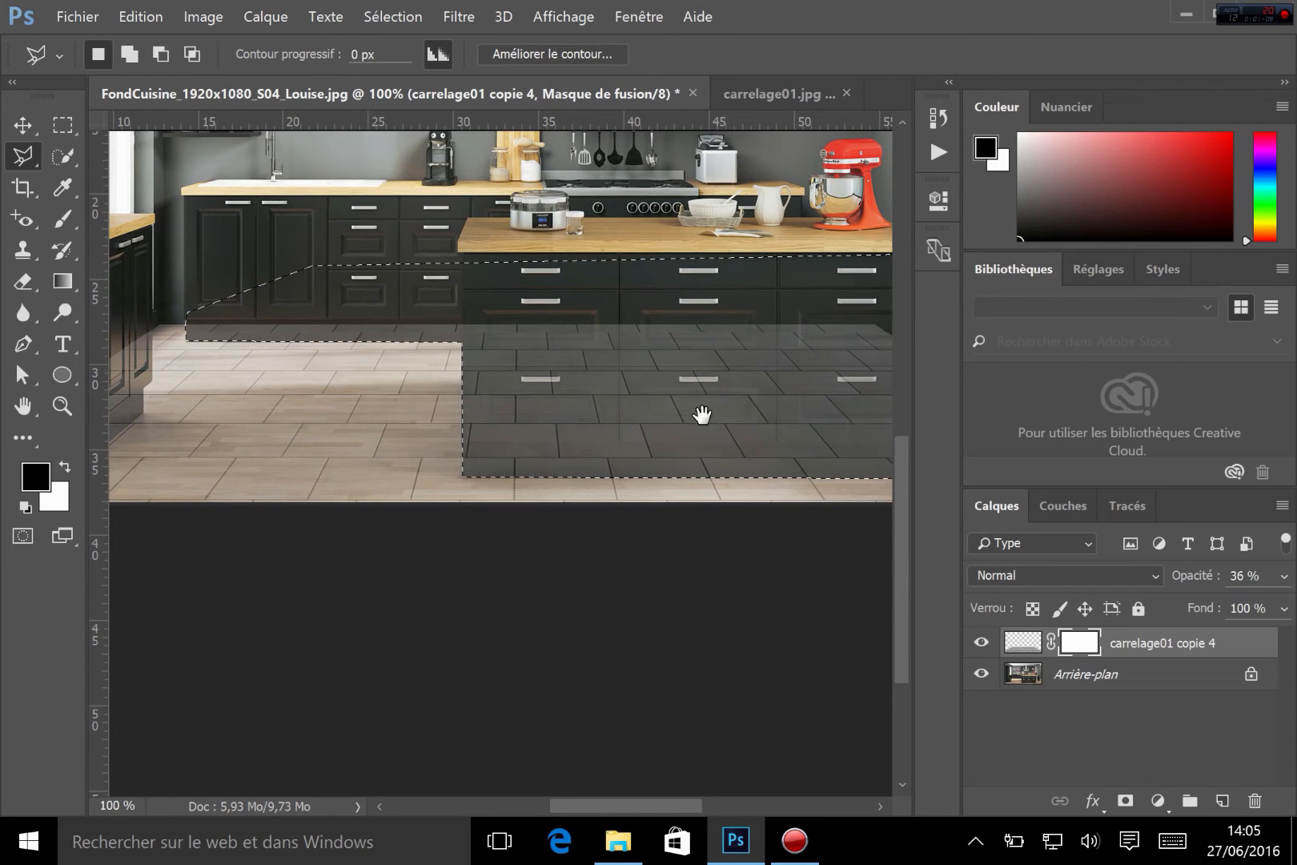
drag(659, 403, 505, 362)
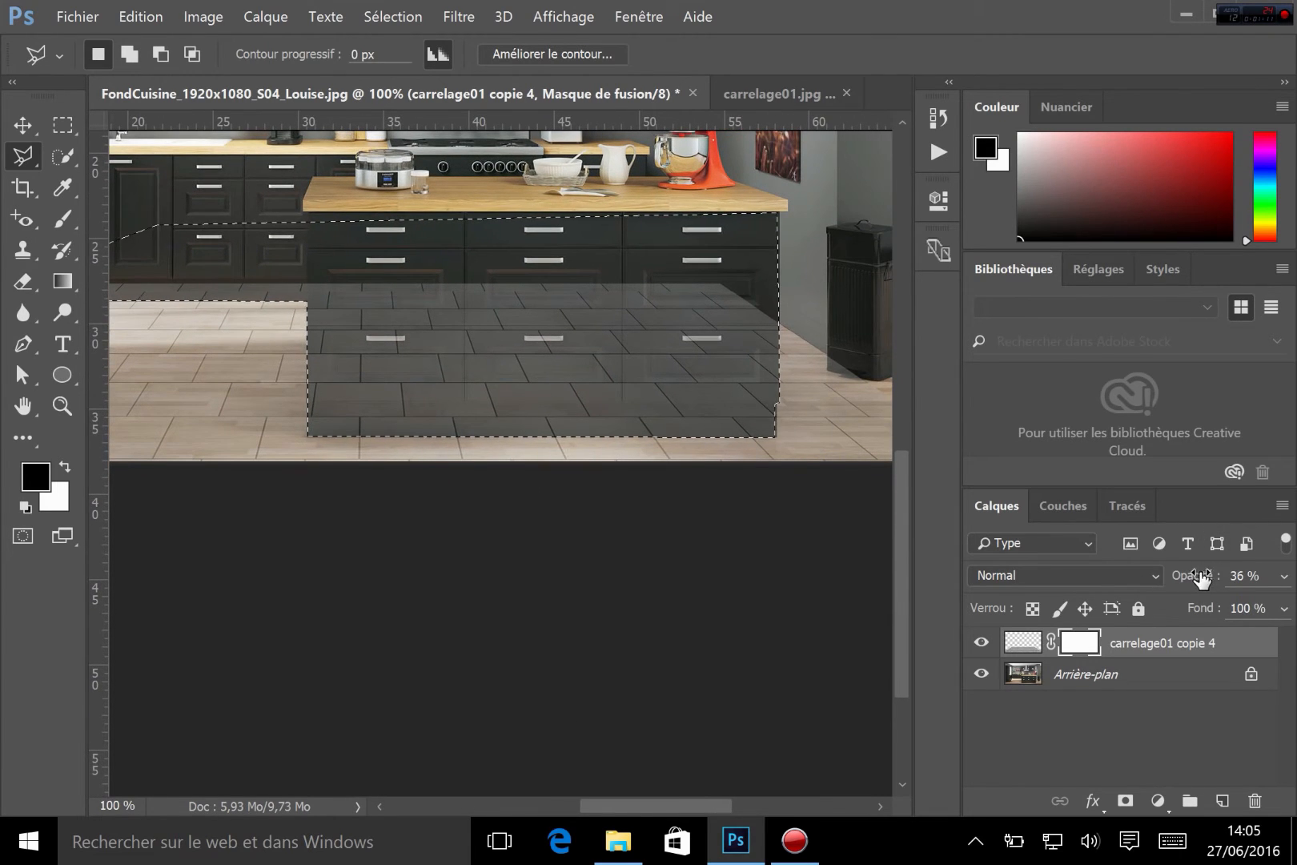
Restore the tile layer to 100% opacity and paint black on its mask inside the selection with a 342 px brush
drag(1201, 576, 1294, 570)
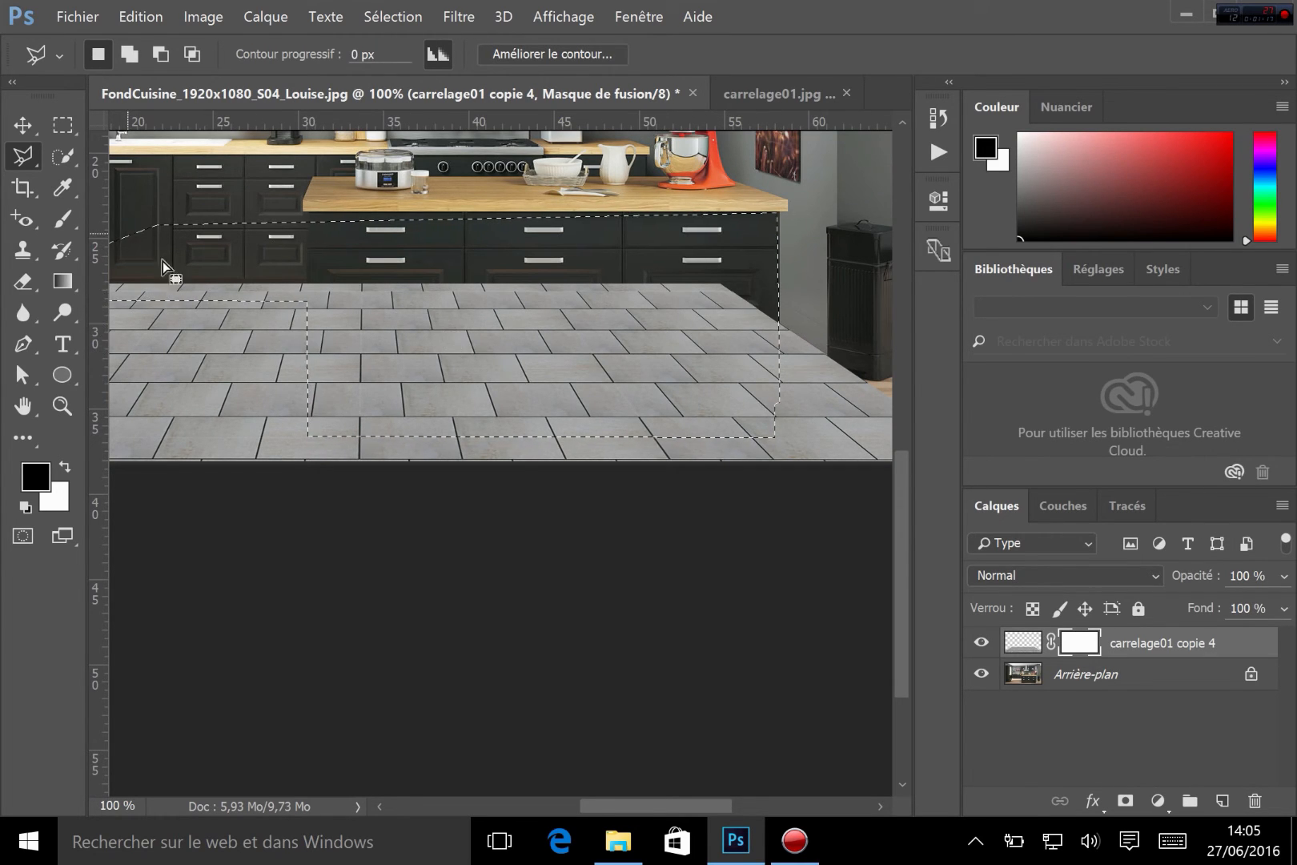
click(65, 219)
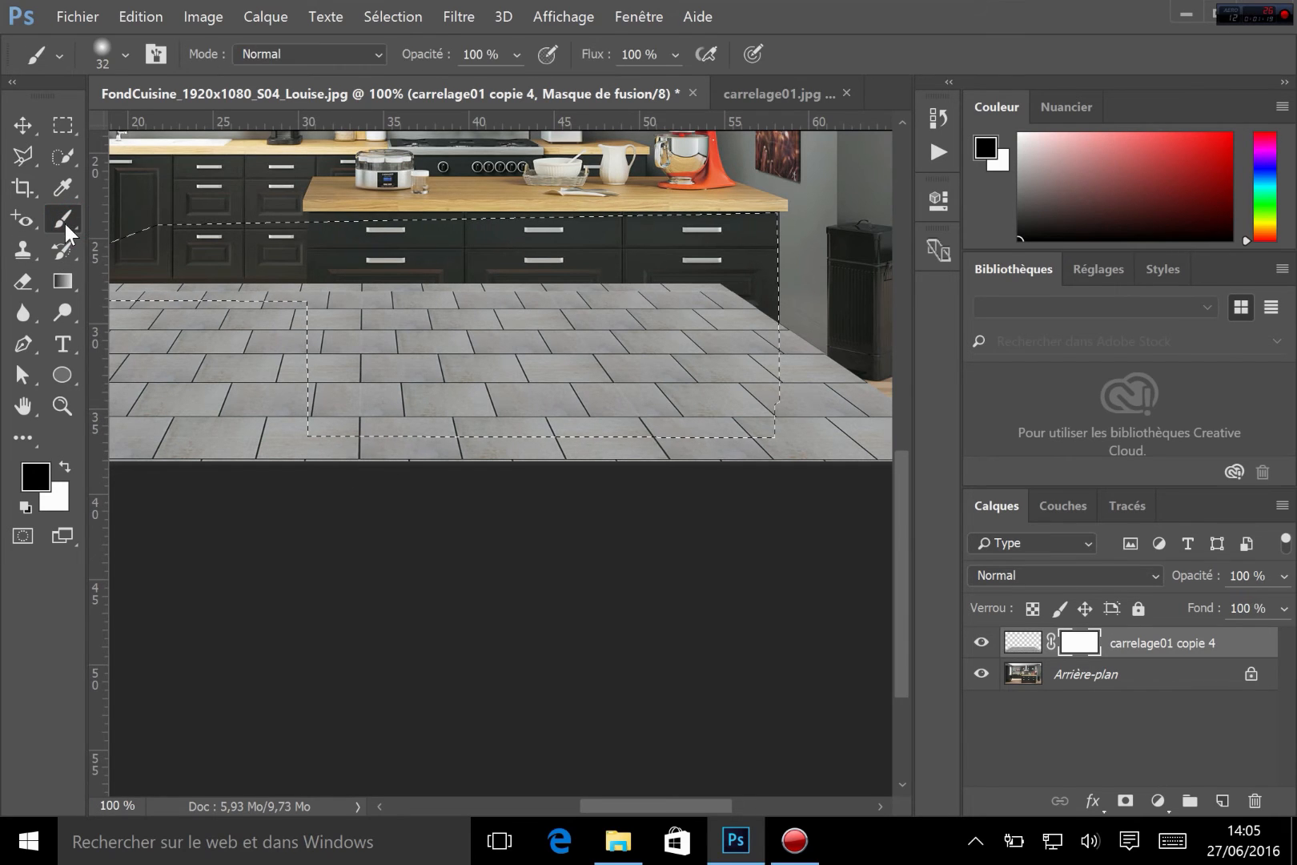
click(125, 55)
drag(183, 133, 267, 133)
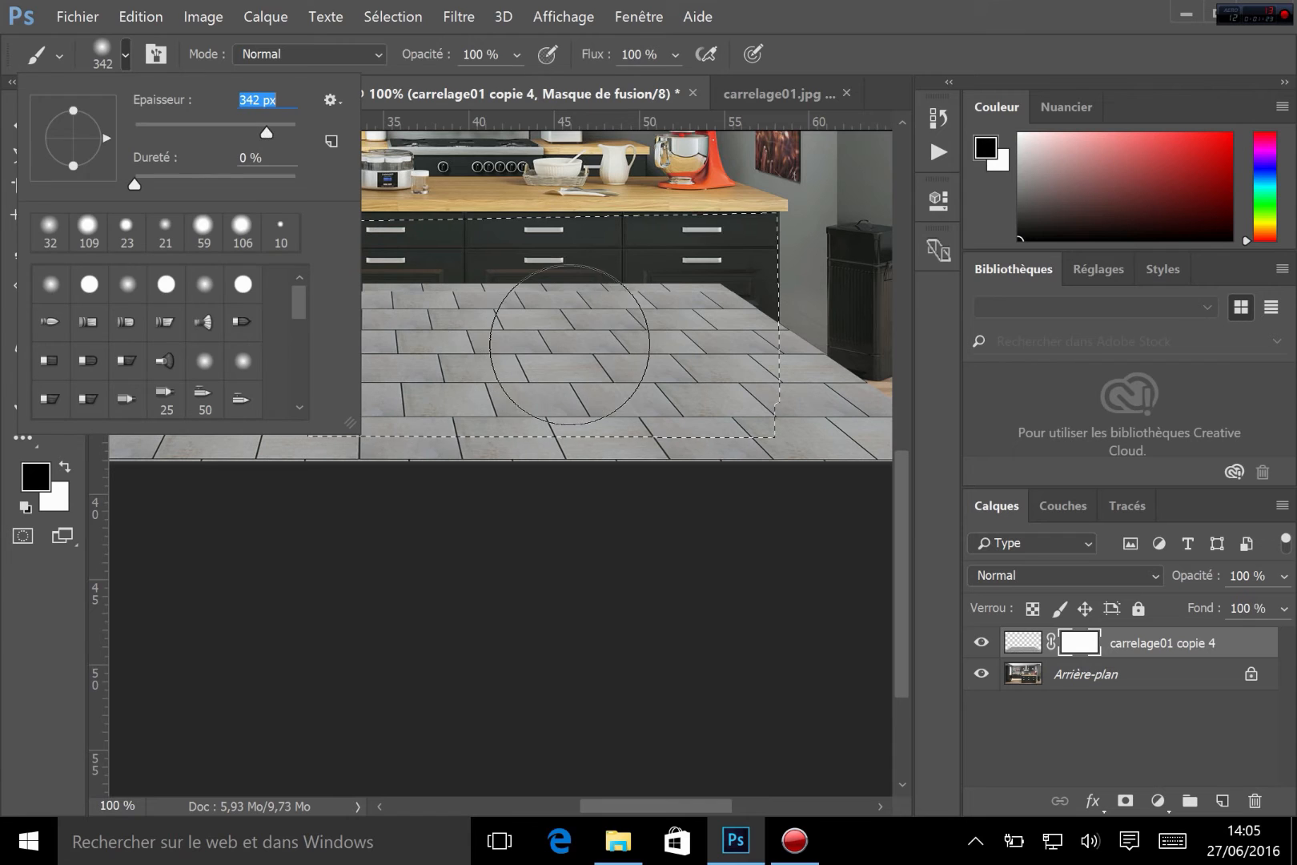
mouse_move(570, 345)
mouse_down()
mouse_move(609, 376)
mouse_move(680, 384)
mouse_move(769, 344)
mouse_move(240, 326)
mouse_move(192, 248)
mouse_move(148, 240)
mouse_up()
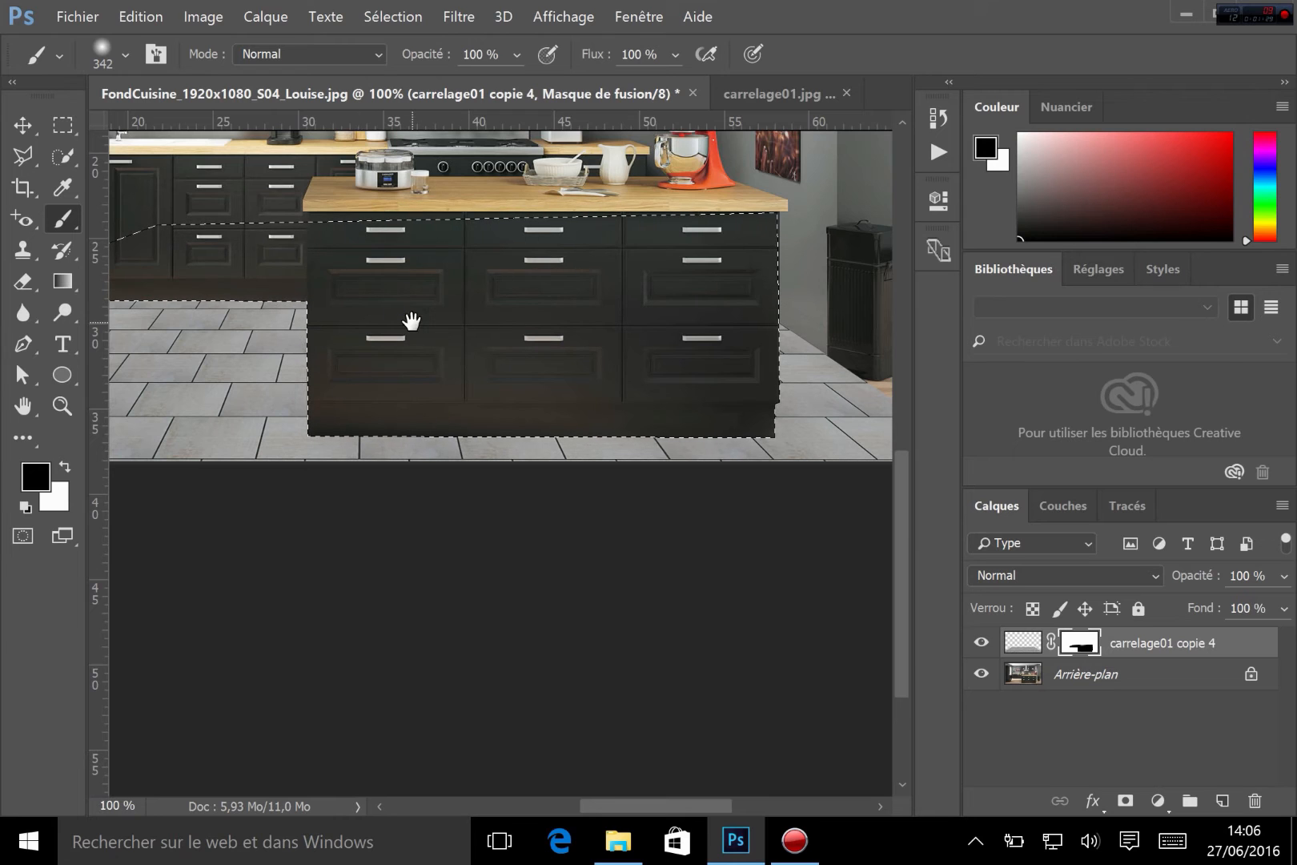
drag(413, 321, 582, 294)
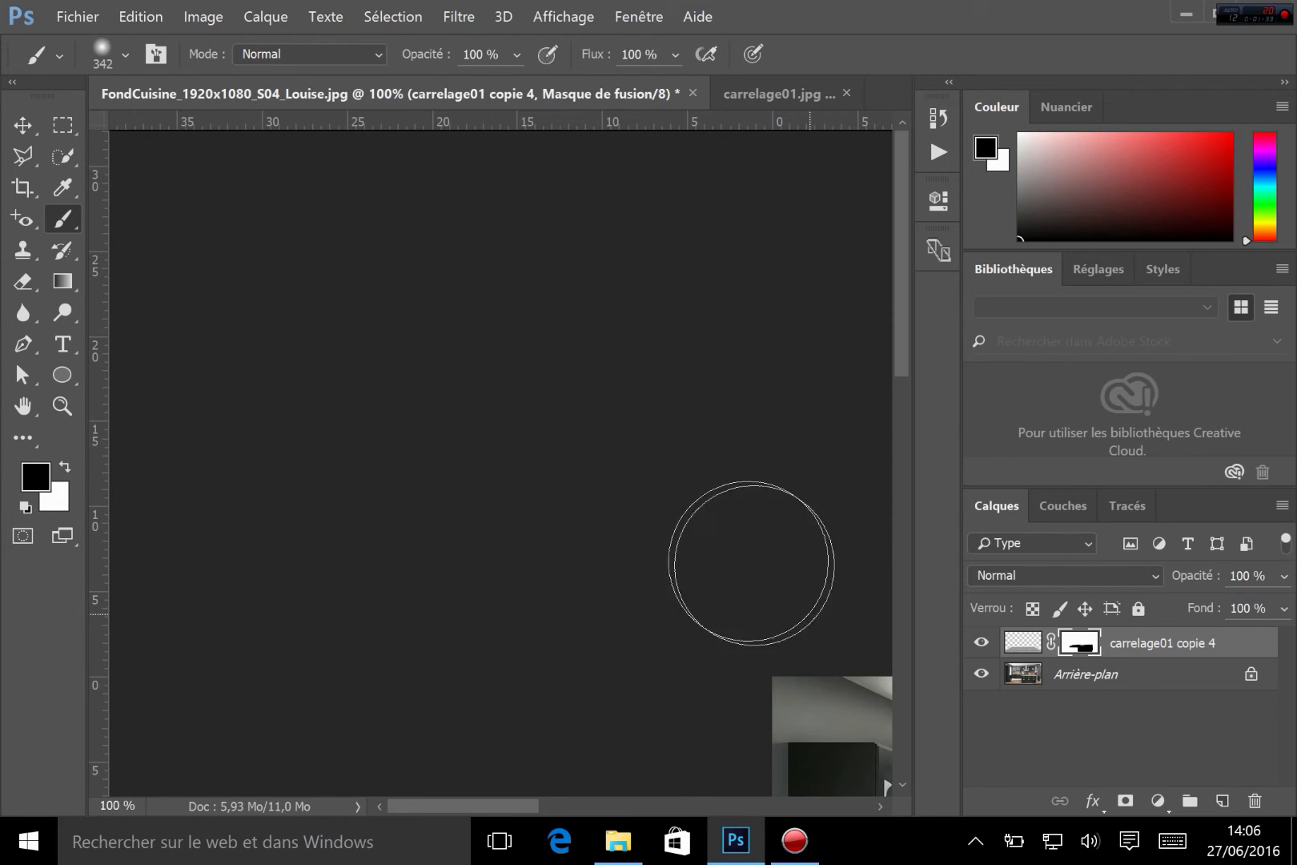
Deselect the island selection
key(space)
drag(805, 635, 518, 402)
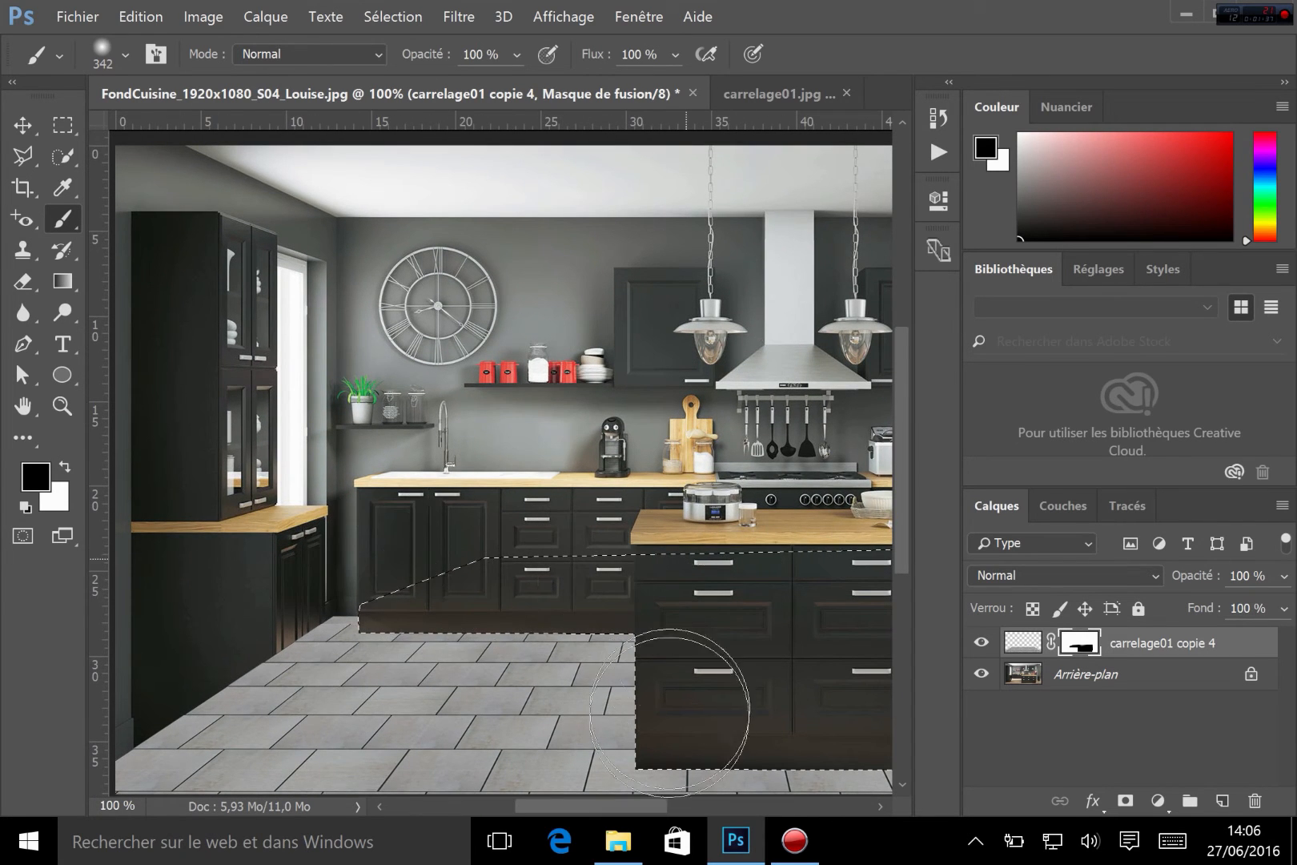
key(ctrl+d)
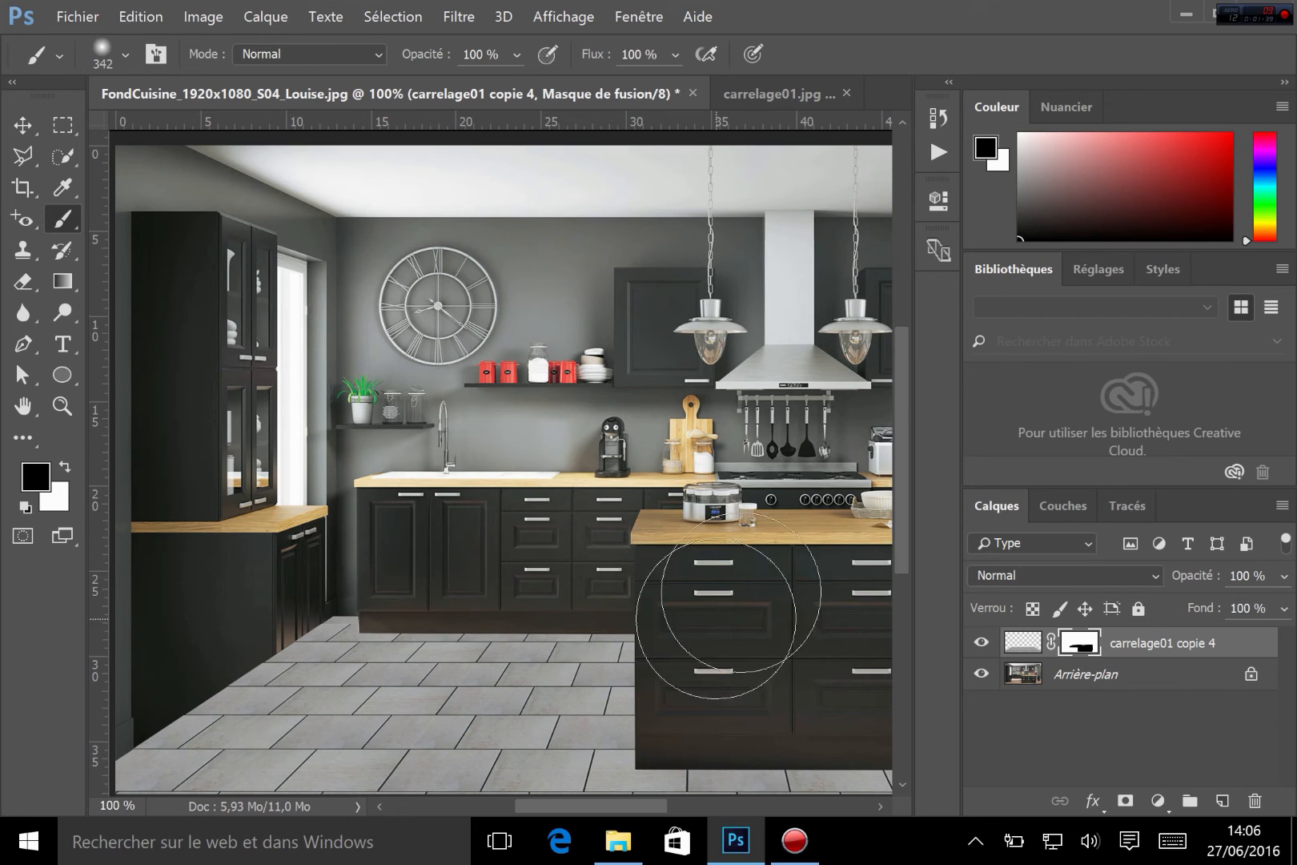
Inspect where the tile floor meets the cabinets, toggling the tile layer's visibility to compare with the original floor
key(space)
mouse_move(841, 596)
mouse_down()
mouse_move(521, 396)
mouse_move(439, 308)
mouse_move(527, 353)
mouse_up()
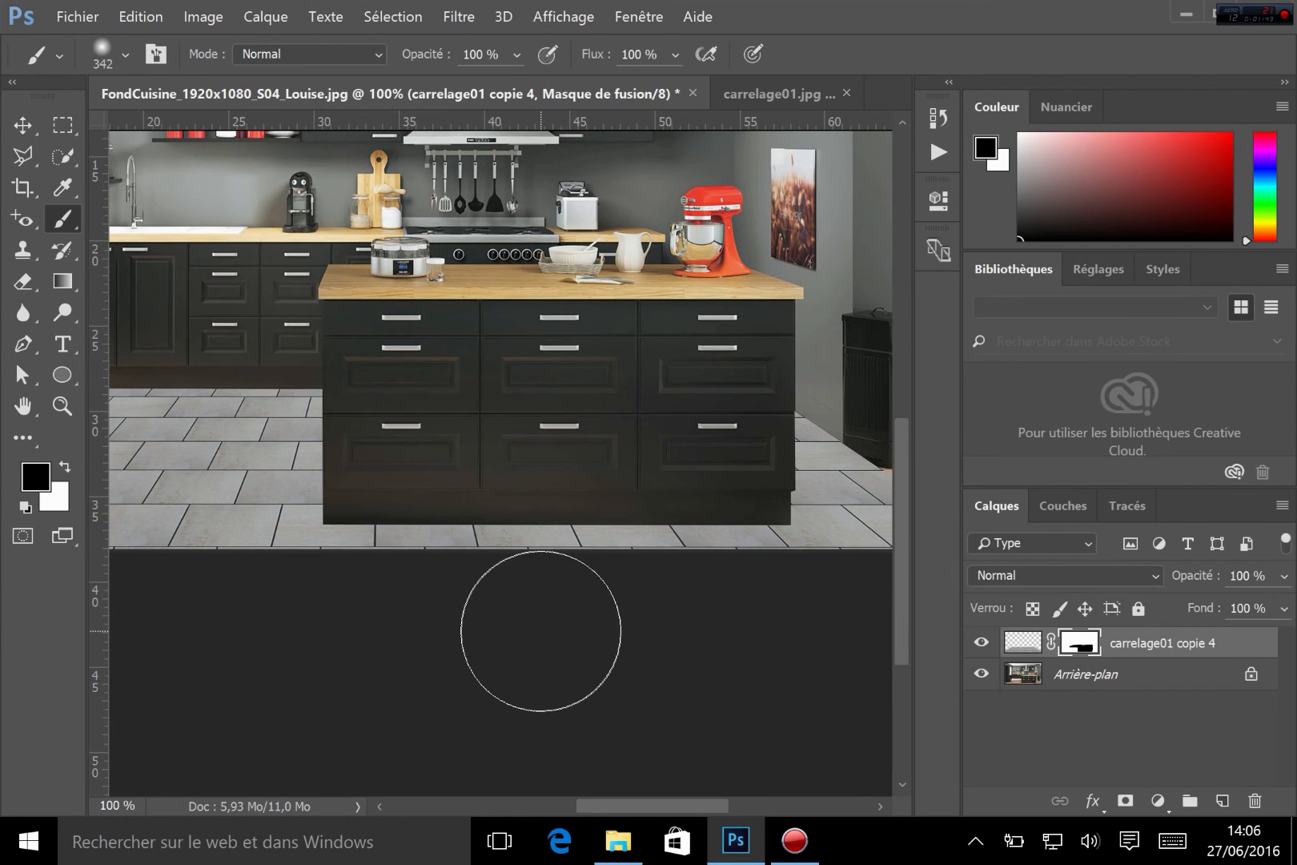
key(space)
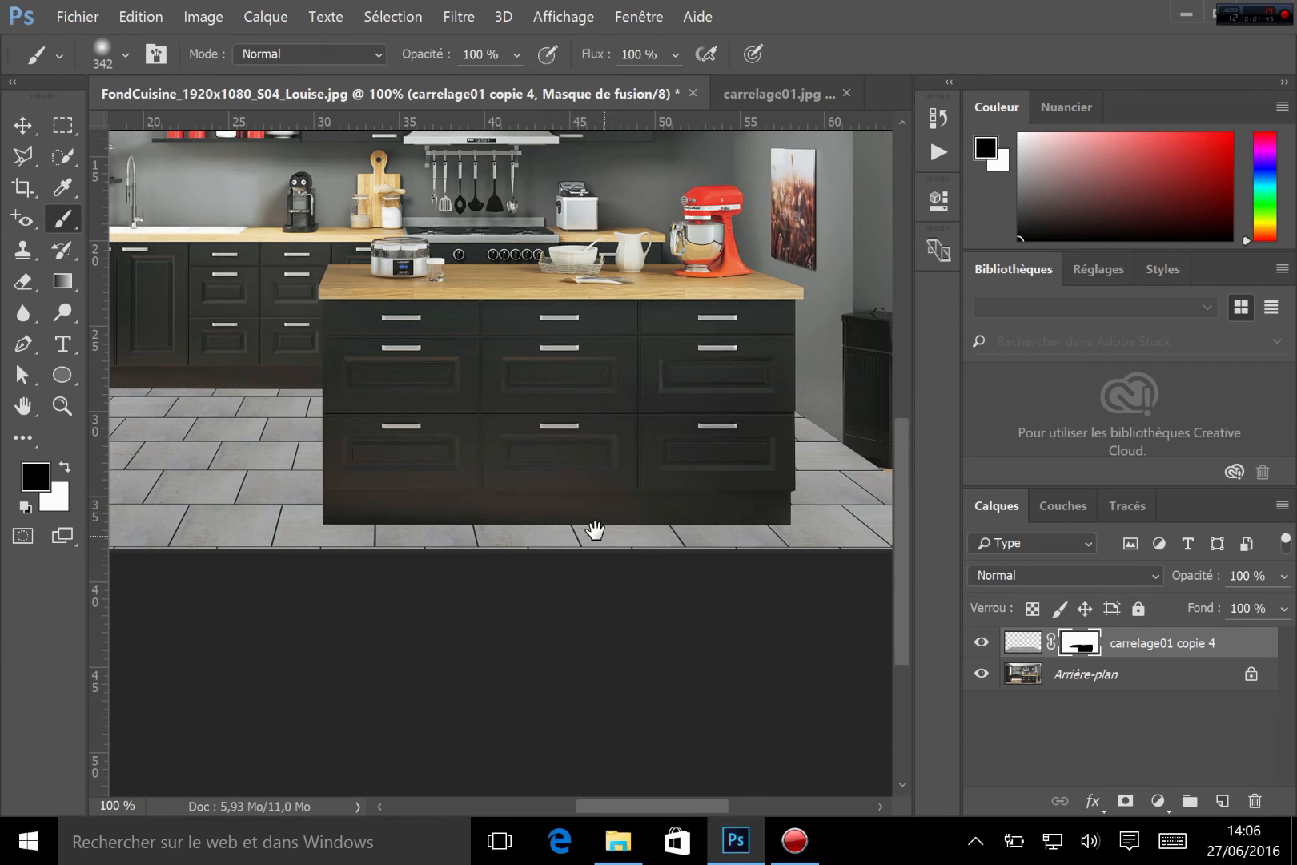
drag(594, 530, 791, 551)
drag(269, 518, 570, 542)
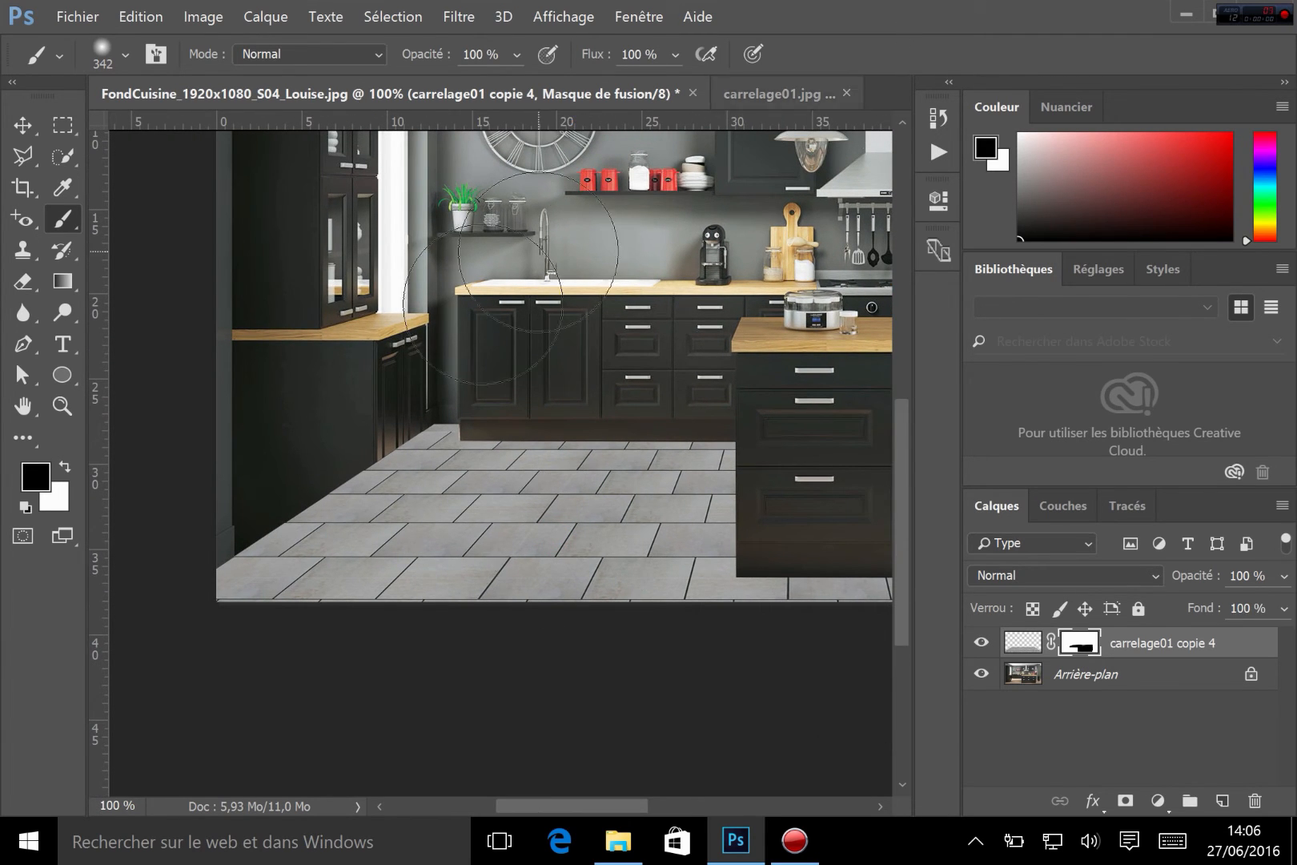
key(ctrl+plus)
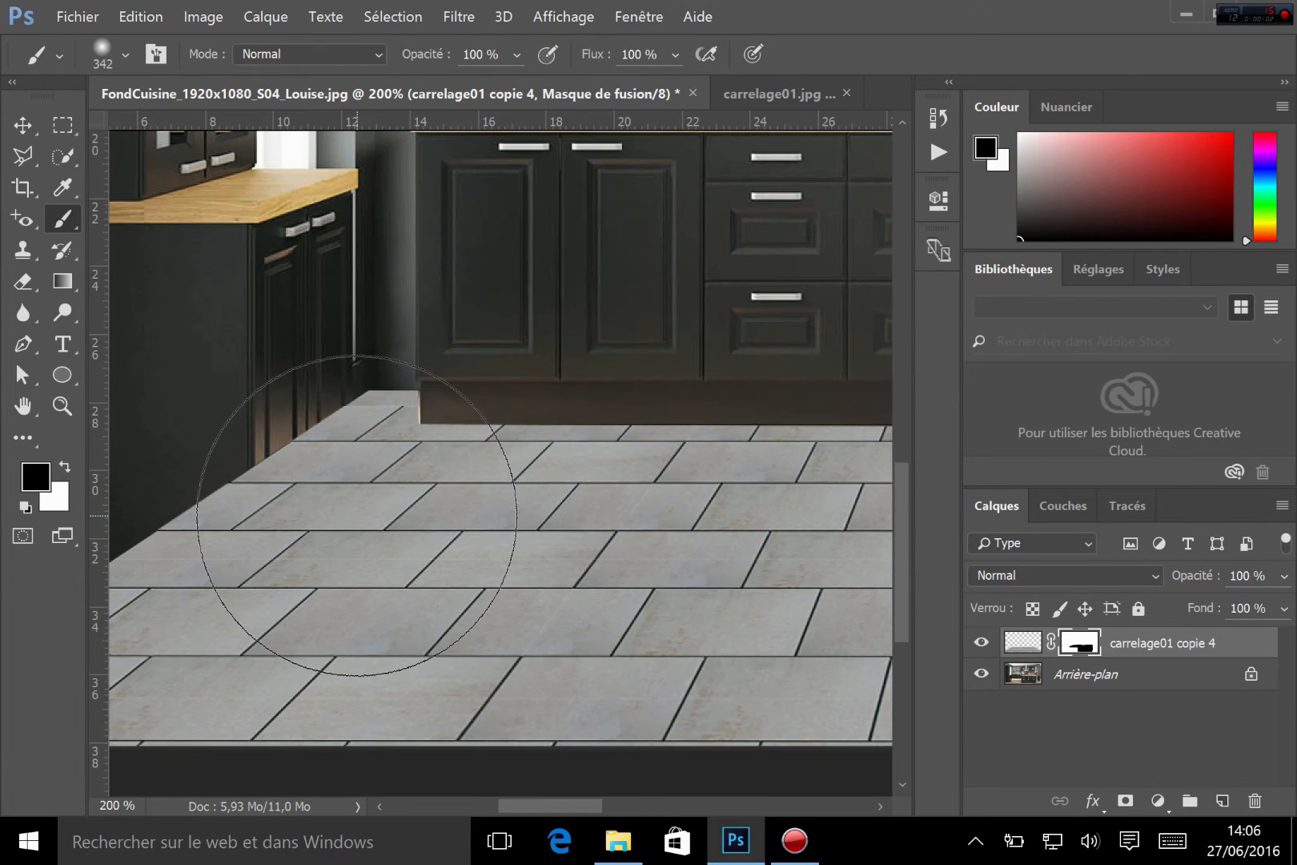
drag(472, 455, 1017, 578)
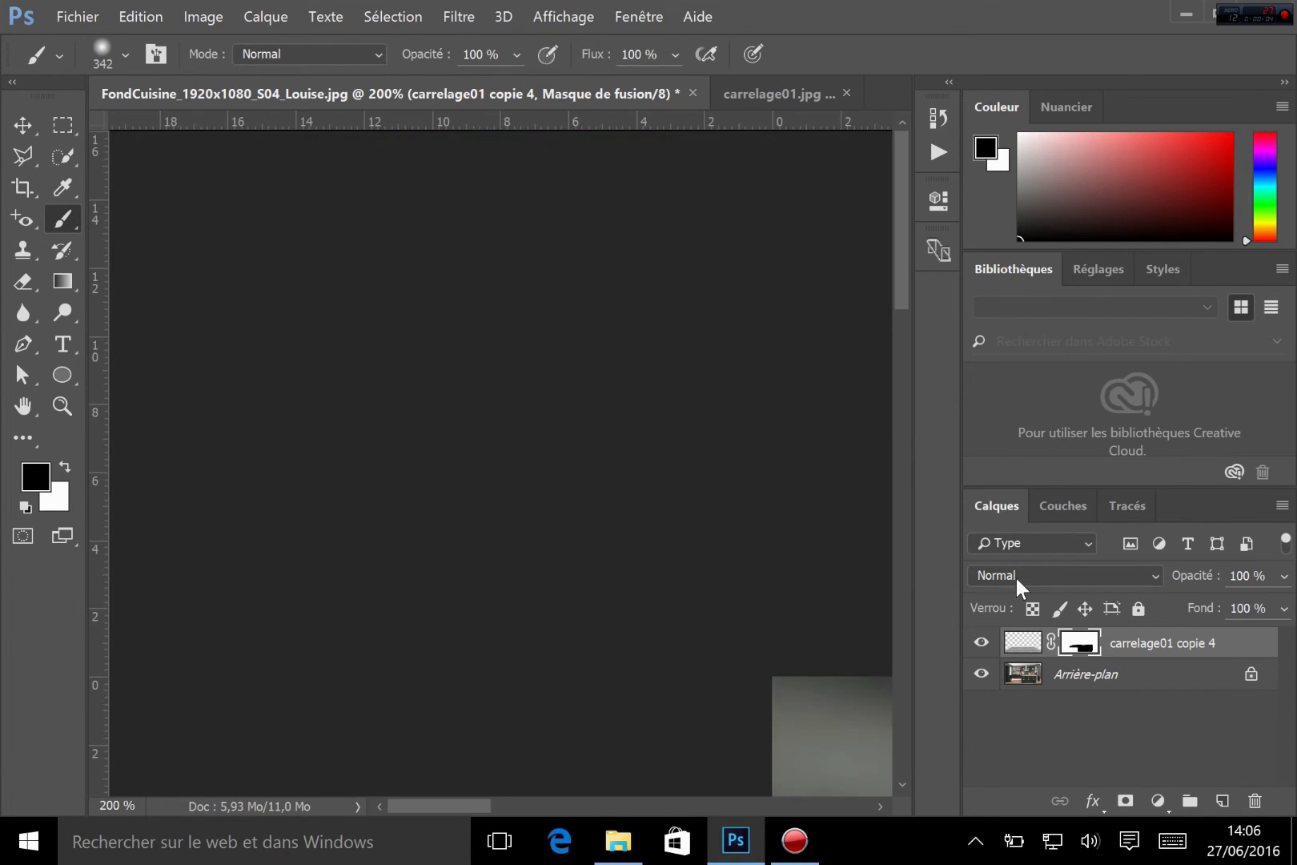
drag(785, 599, 531, 544)
drag(632, 648, 591, 478)
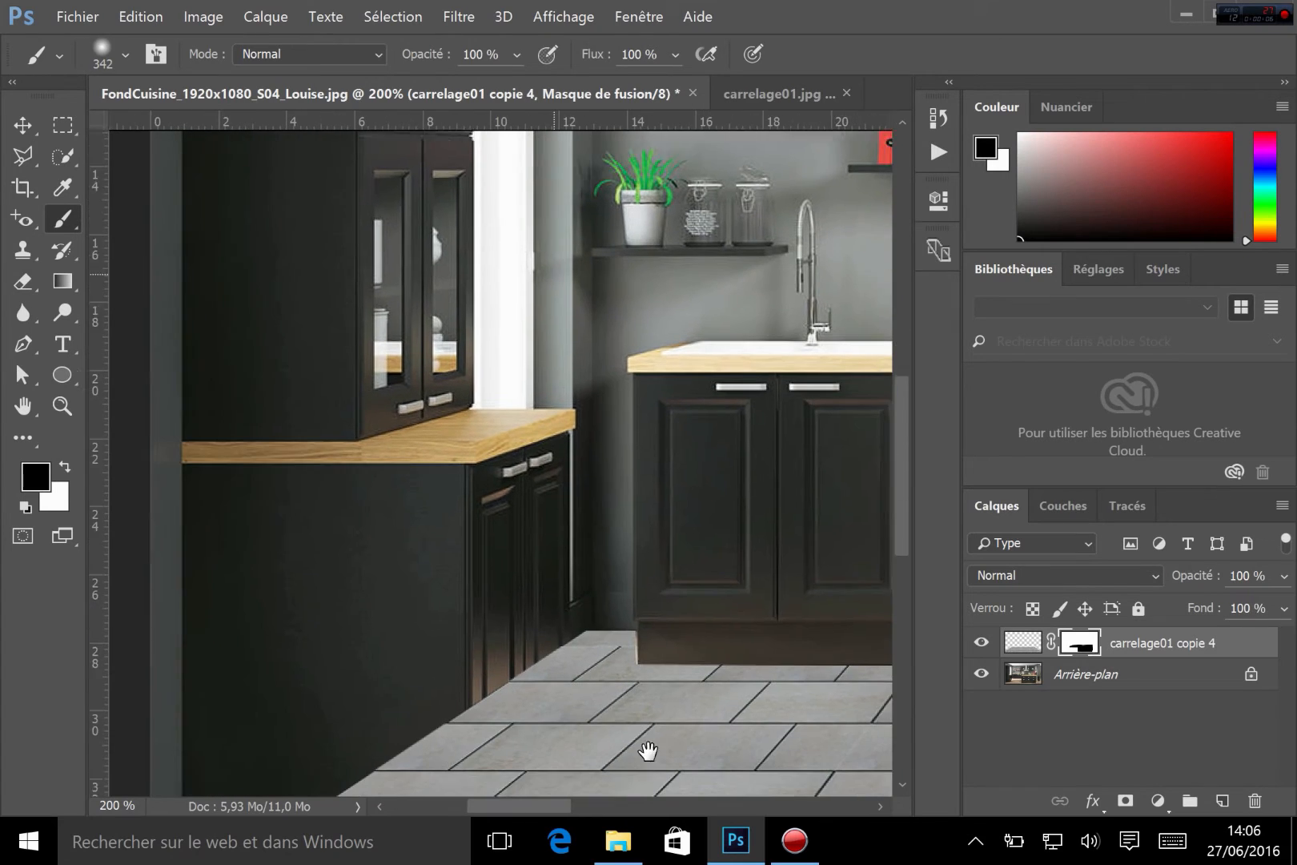
drag(645, 750, 647, 554)
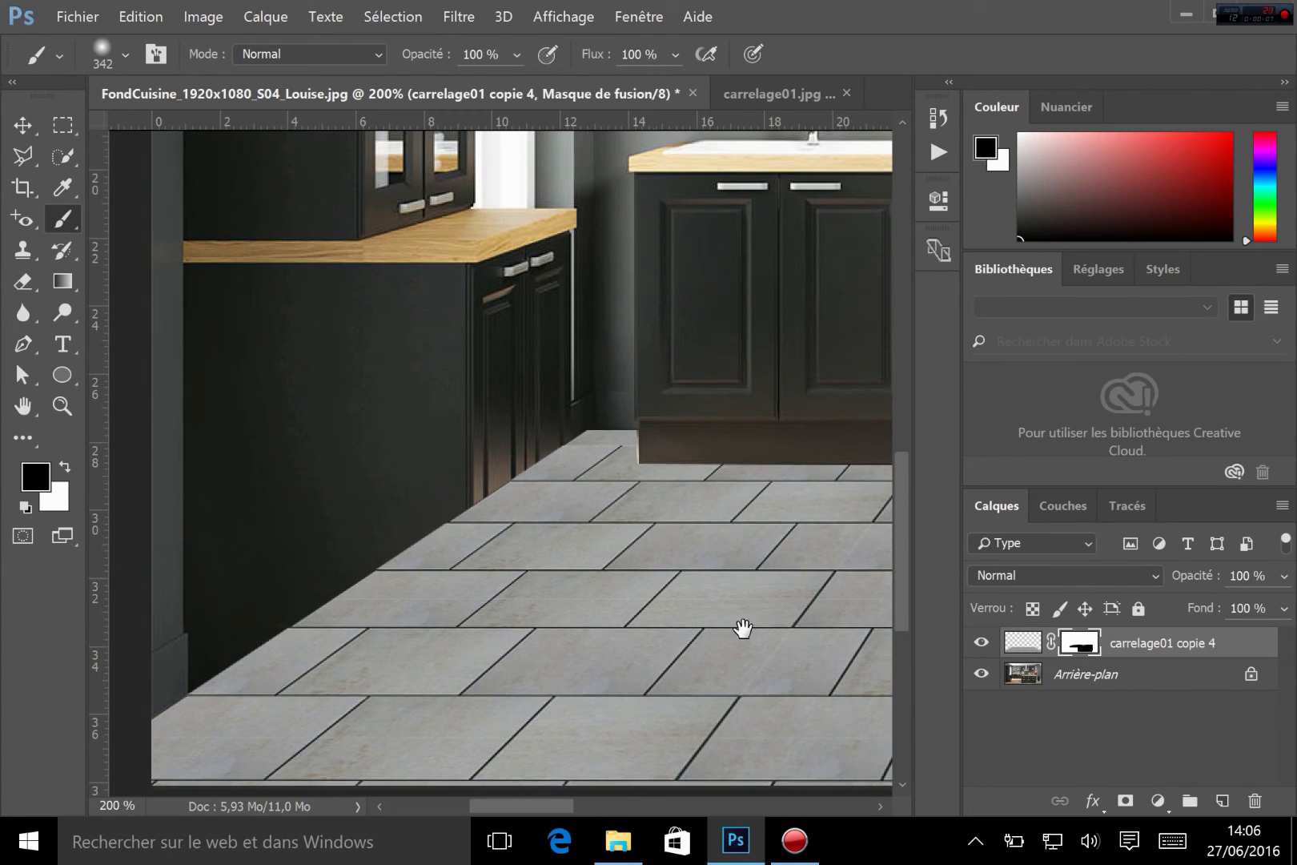
right_click(985, 643)
click(985, 644)
click(982, 642)
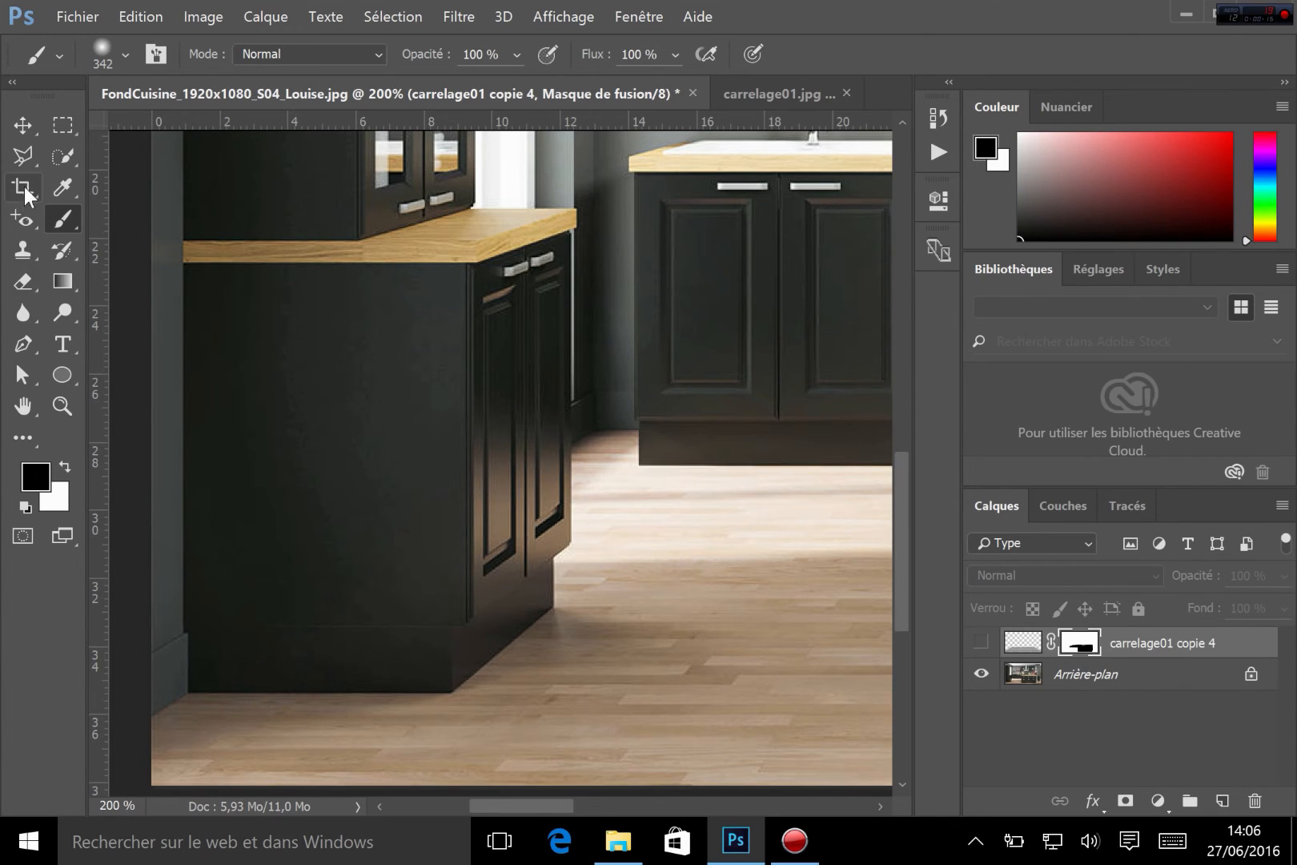
Trace a polygonal lasso selection around the base of the left cabinet run overlapping the floor
click(27, 154)
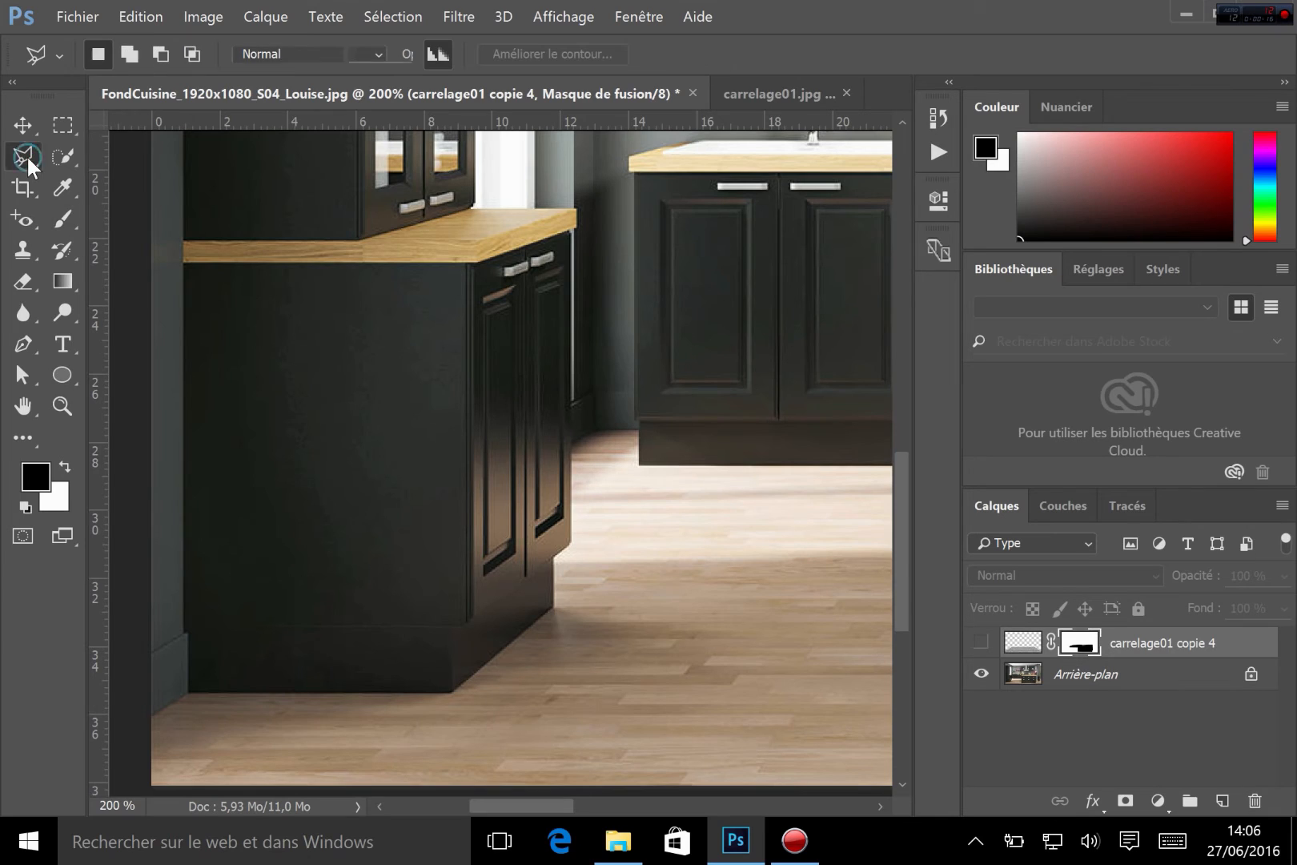
click(570, 473)
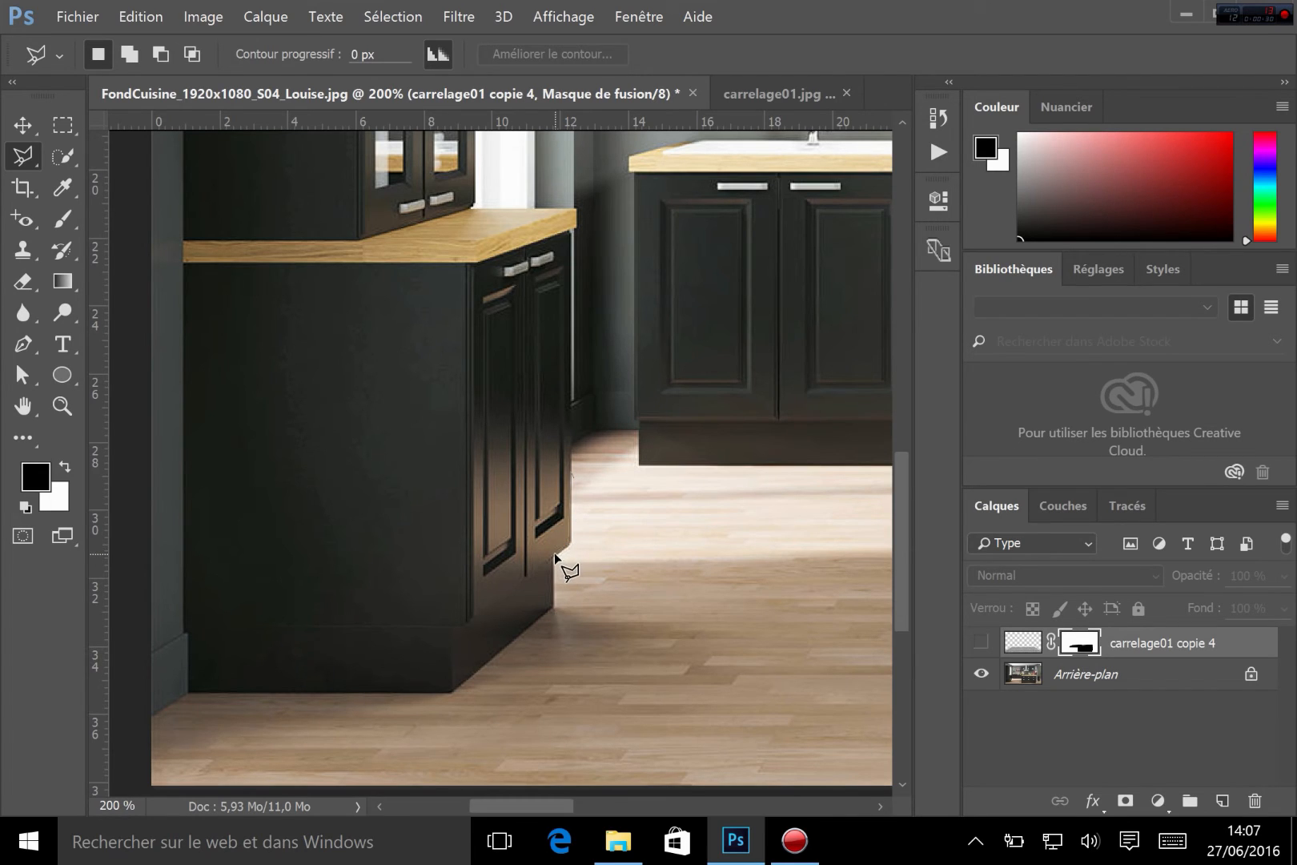
click(551, 606)
click(453, 692)
click(188, 692)
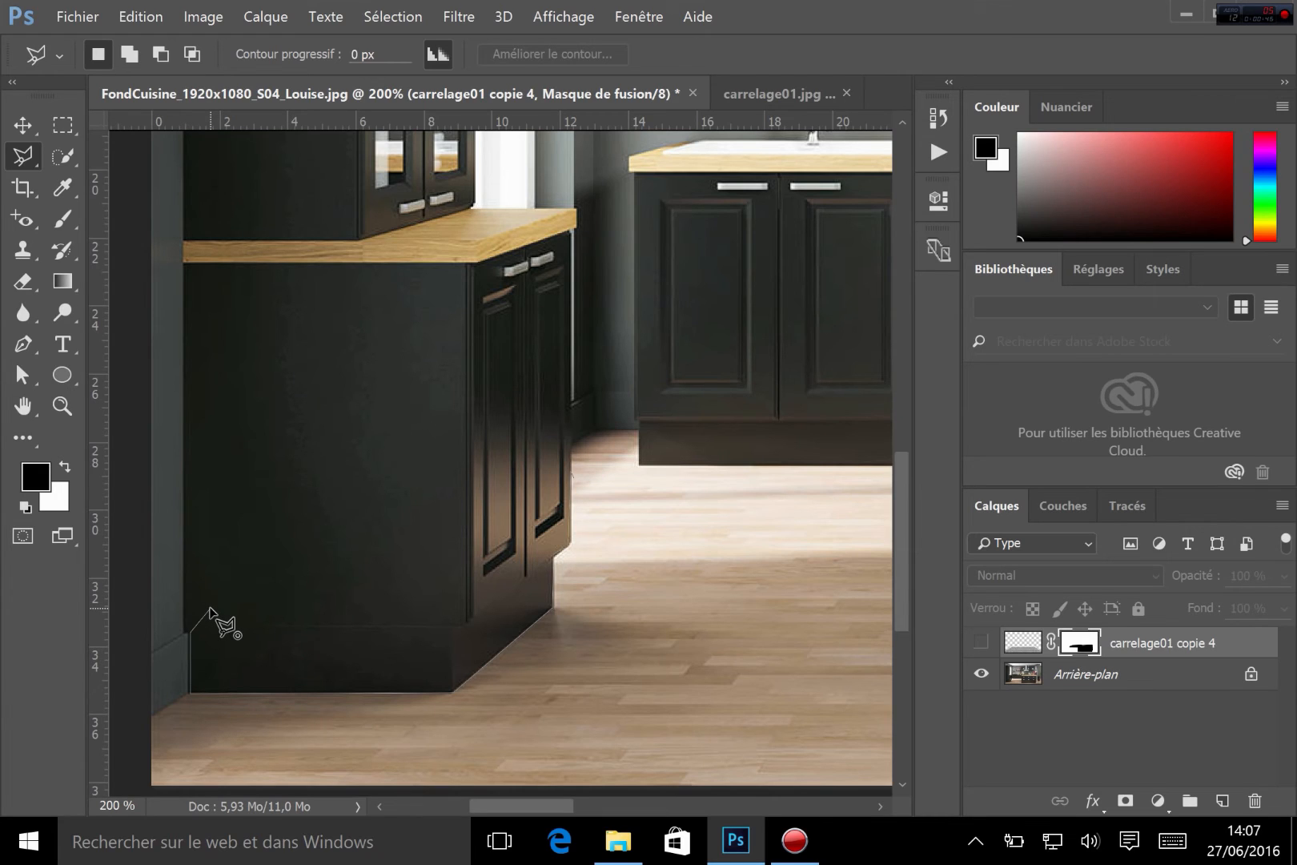
key(Escape)
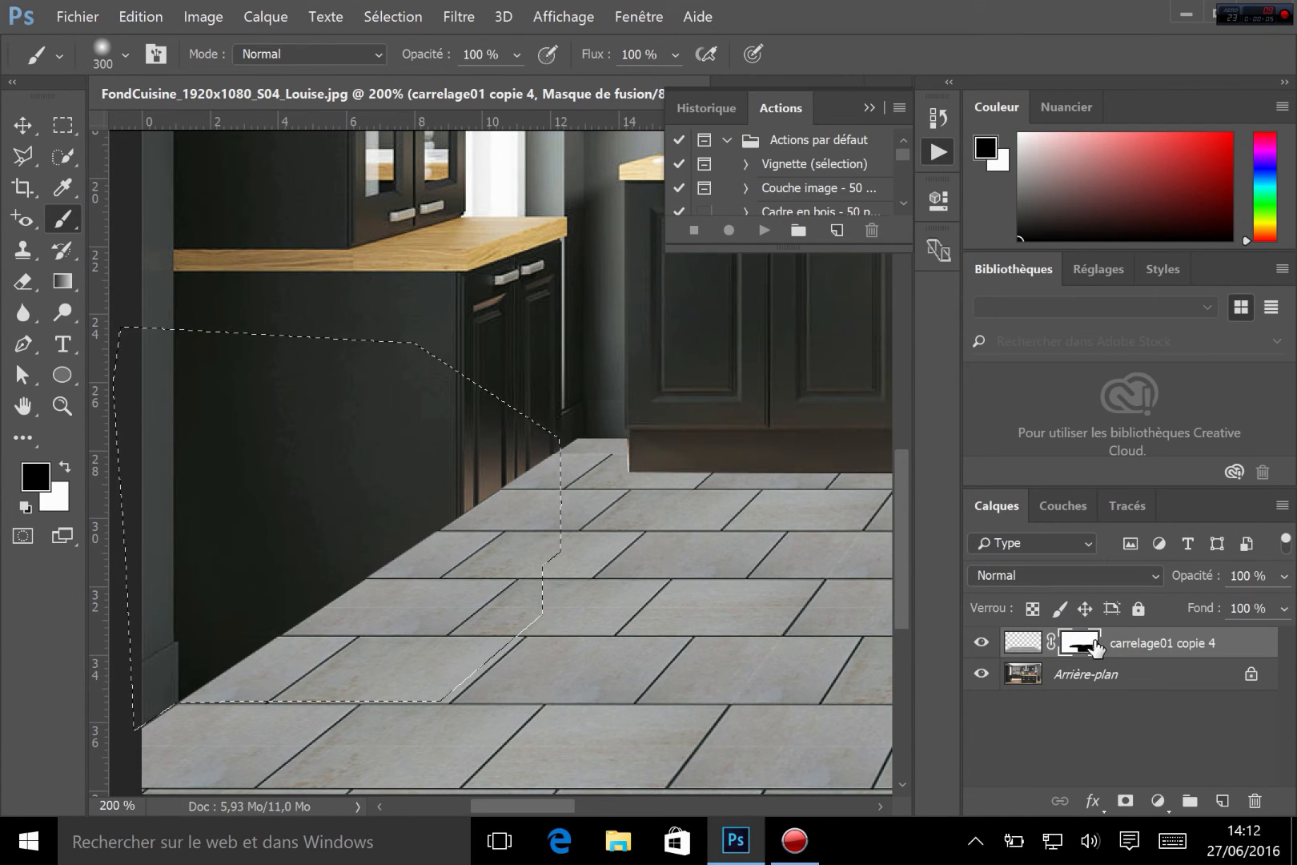
Paint black on the tile layer's mask inside the left cabinet selection with a 300 px brush and deselect
click(979, 644)
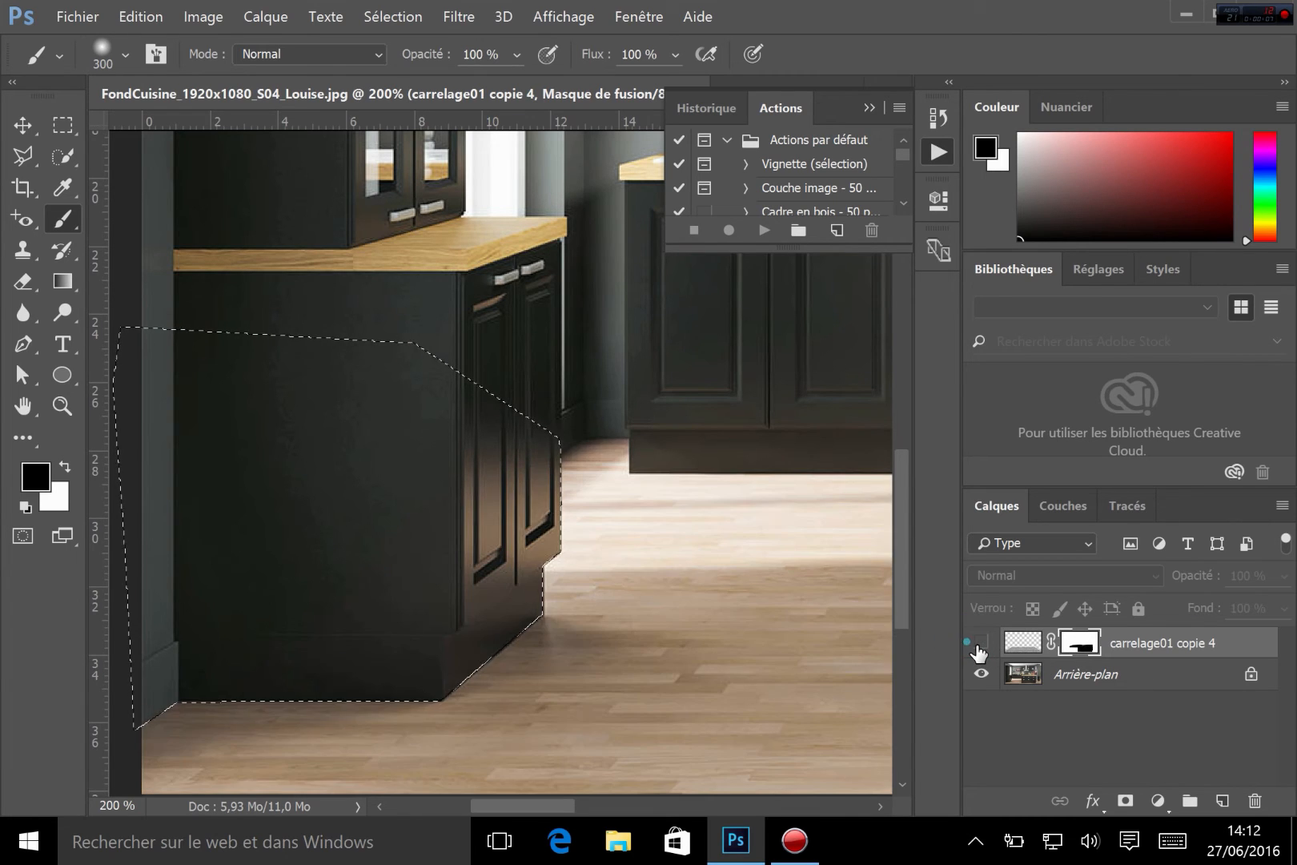
click(980, 644)
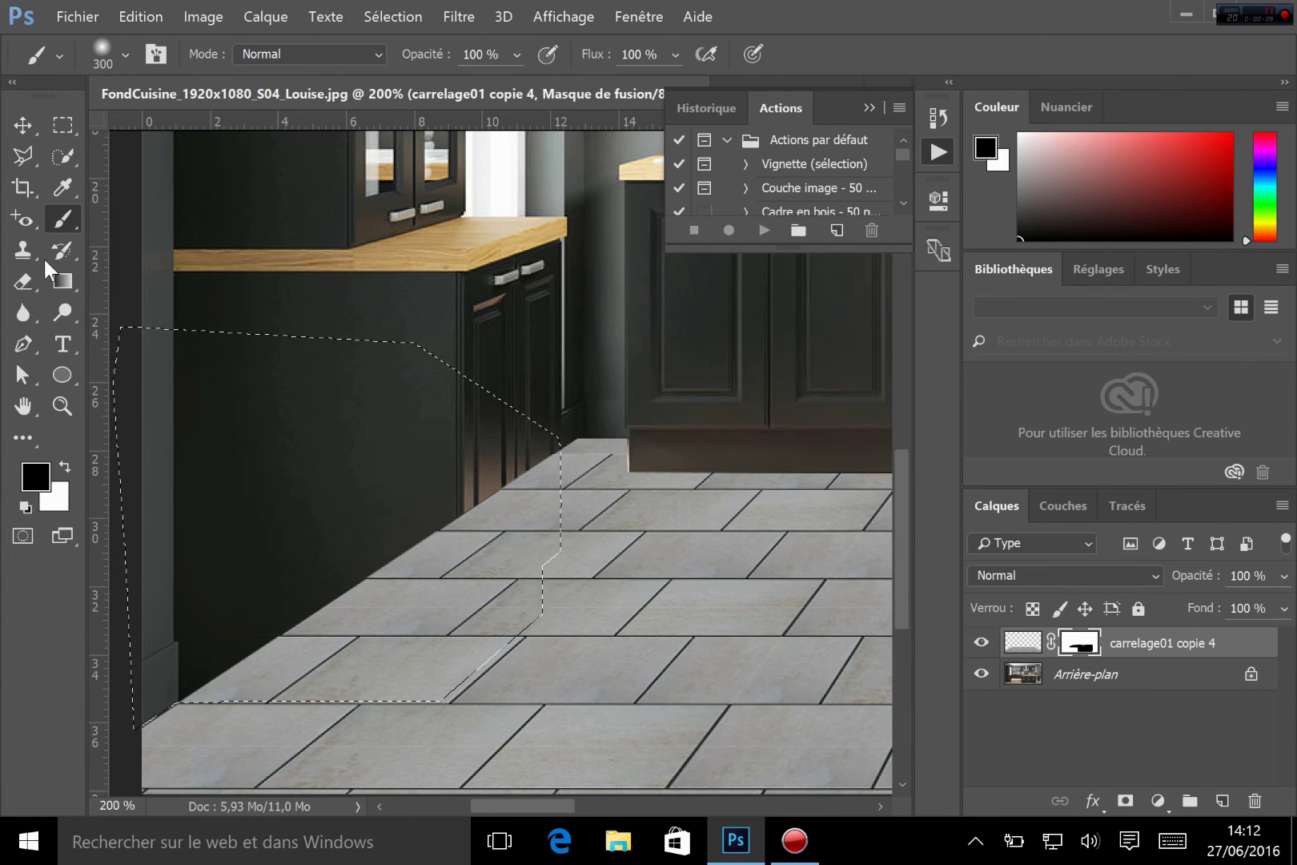
mouse_move(666, 478)
mouse_down()
mouse_move(551, 507)
mouse_move(611, 526)
mouse_move(543, 576)
mouse_move(377, 626)
mouse_move(465, 655)
mouse_move(142, 663)
mouse_move(120, 649)
mouse_move(547, 581)
mouse_move(171, 717)
mouse_up()
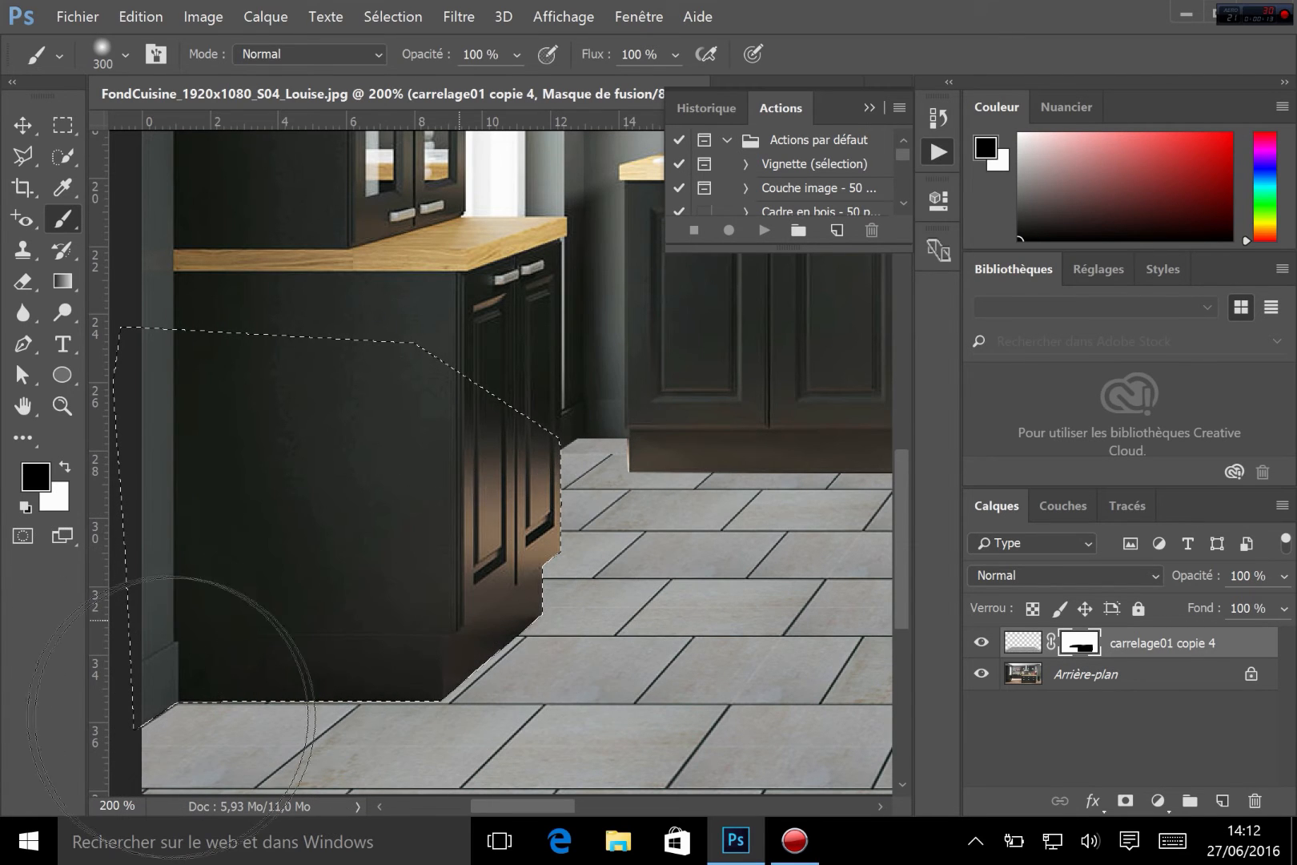
key(ctrl+d)
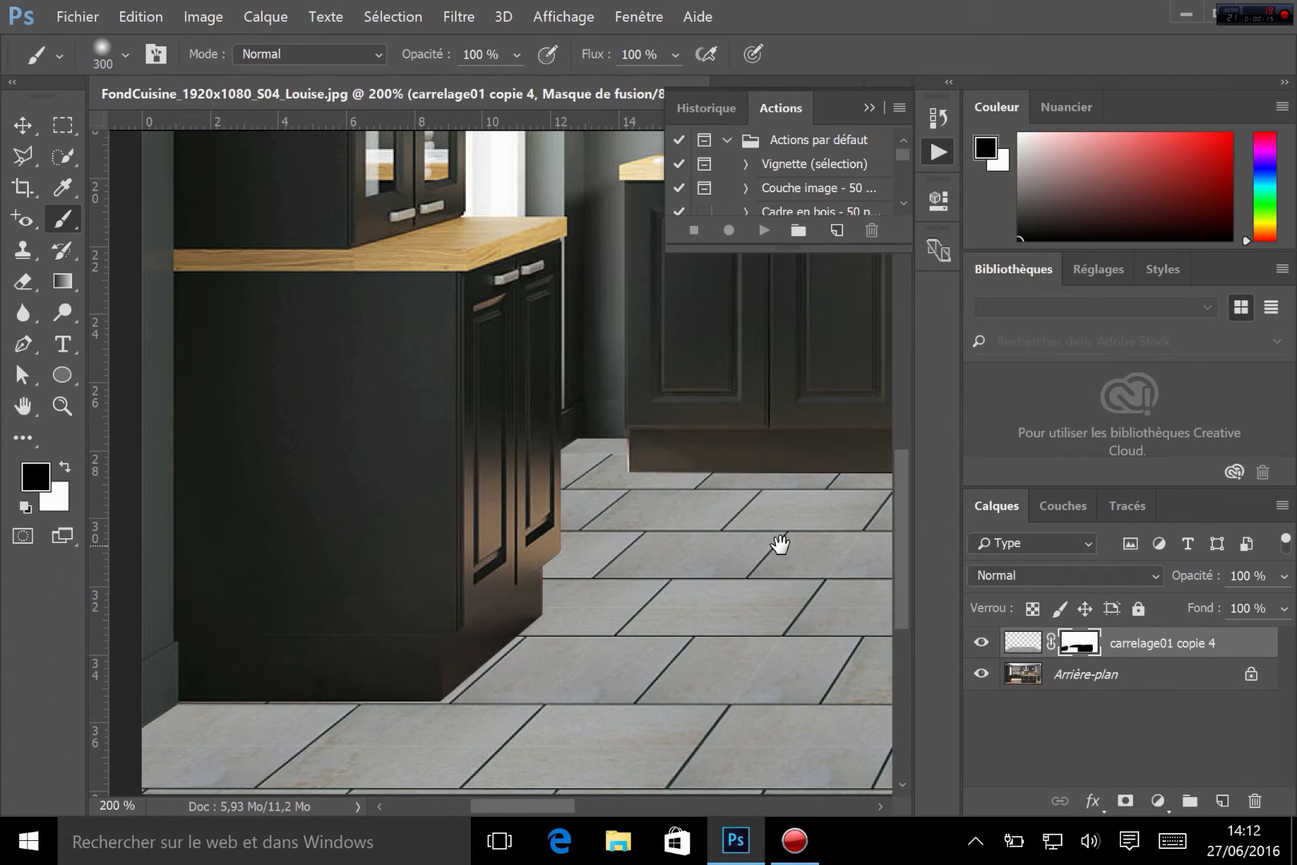
Paint black on the mask along the bin's base with a soft 13 px brush
drag(727, 580, 64, 345)
drag(611, 466, 125, 553)
drag(709, 492, 172, 533)
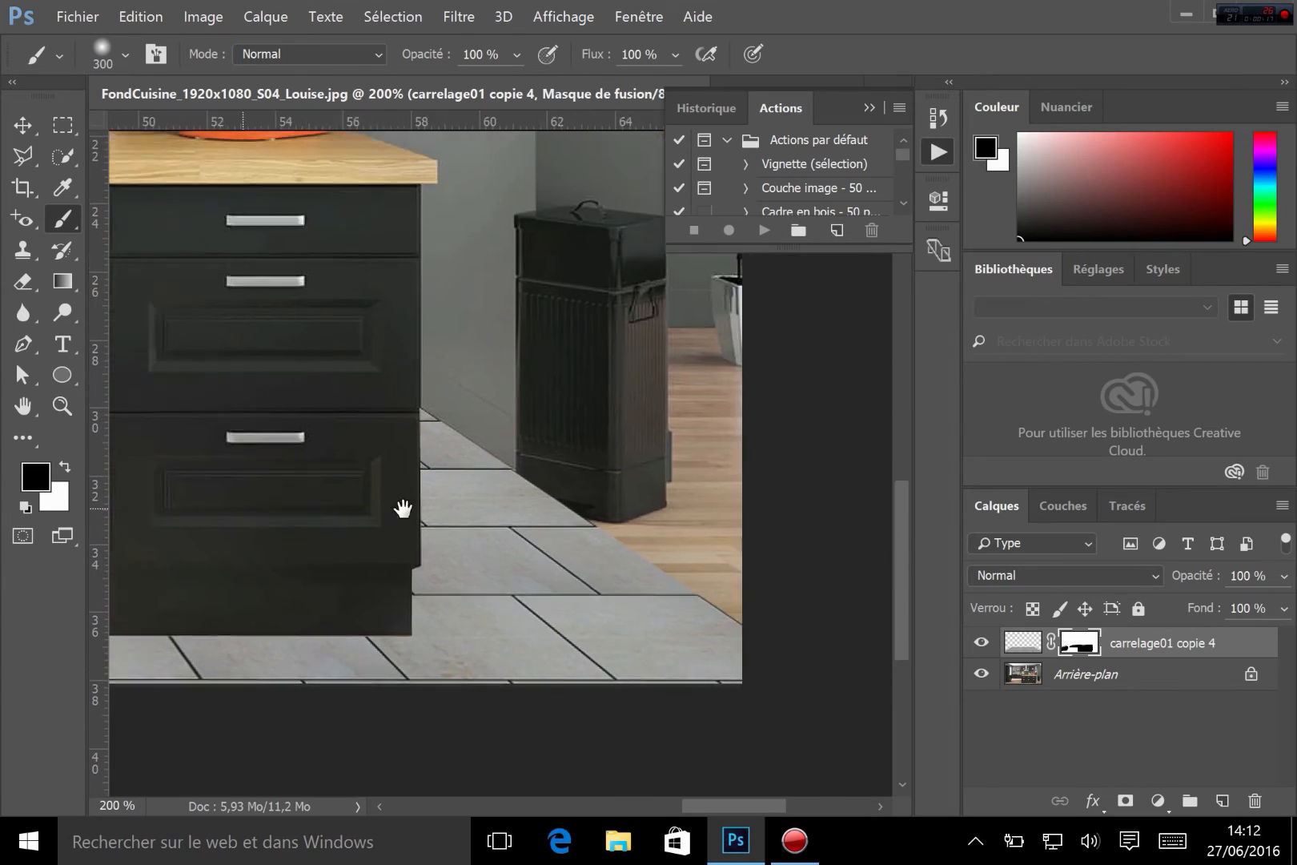
drag(622, 501, 437, 507)
key(z)
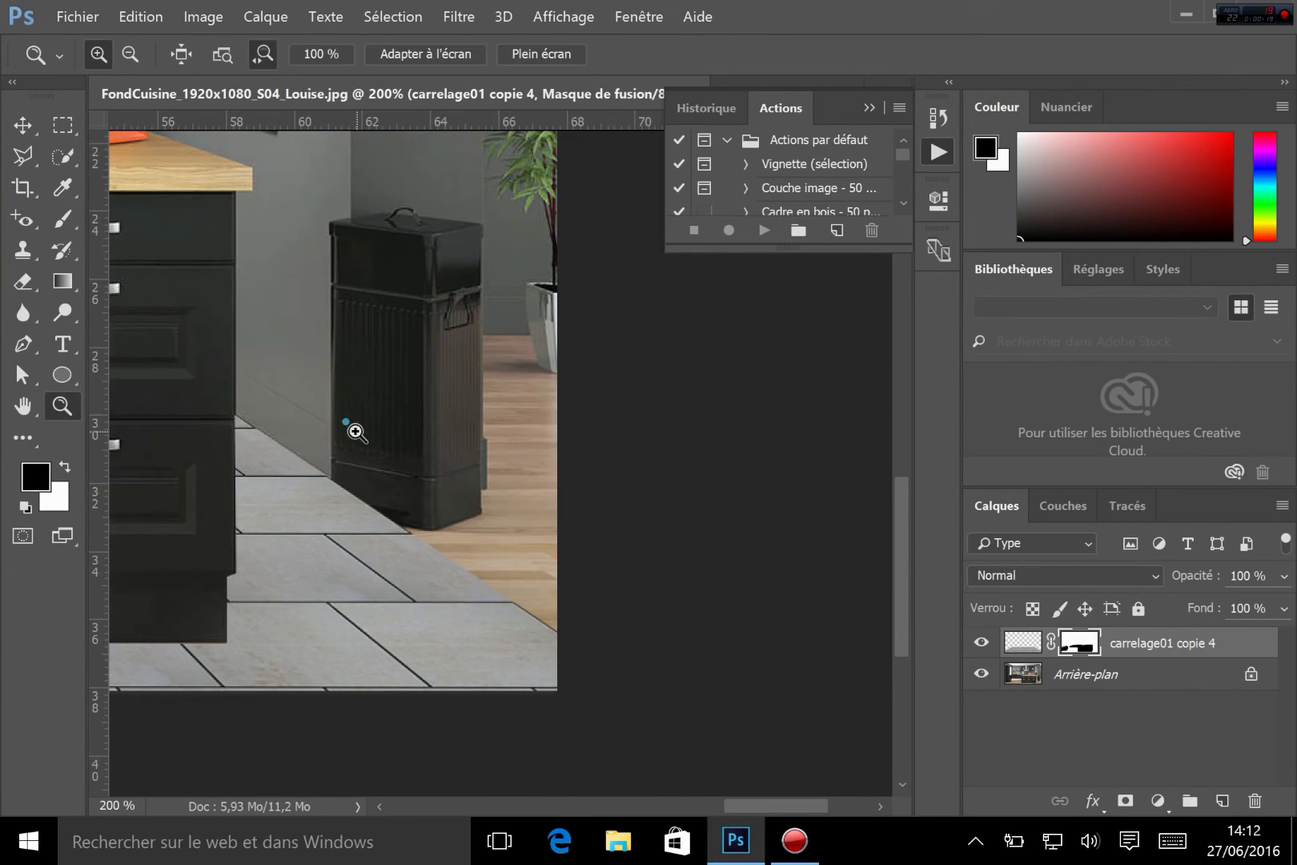
drag(355, 432, 532, 266)
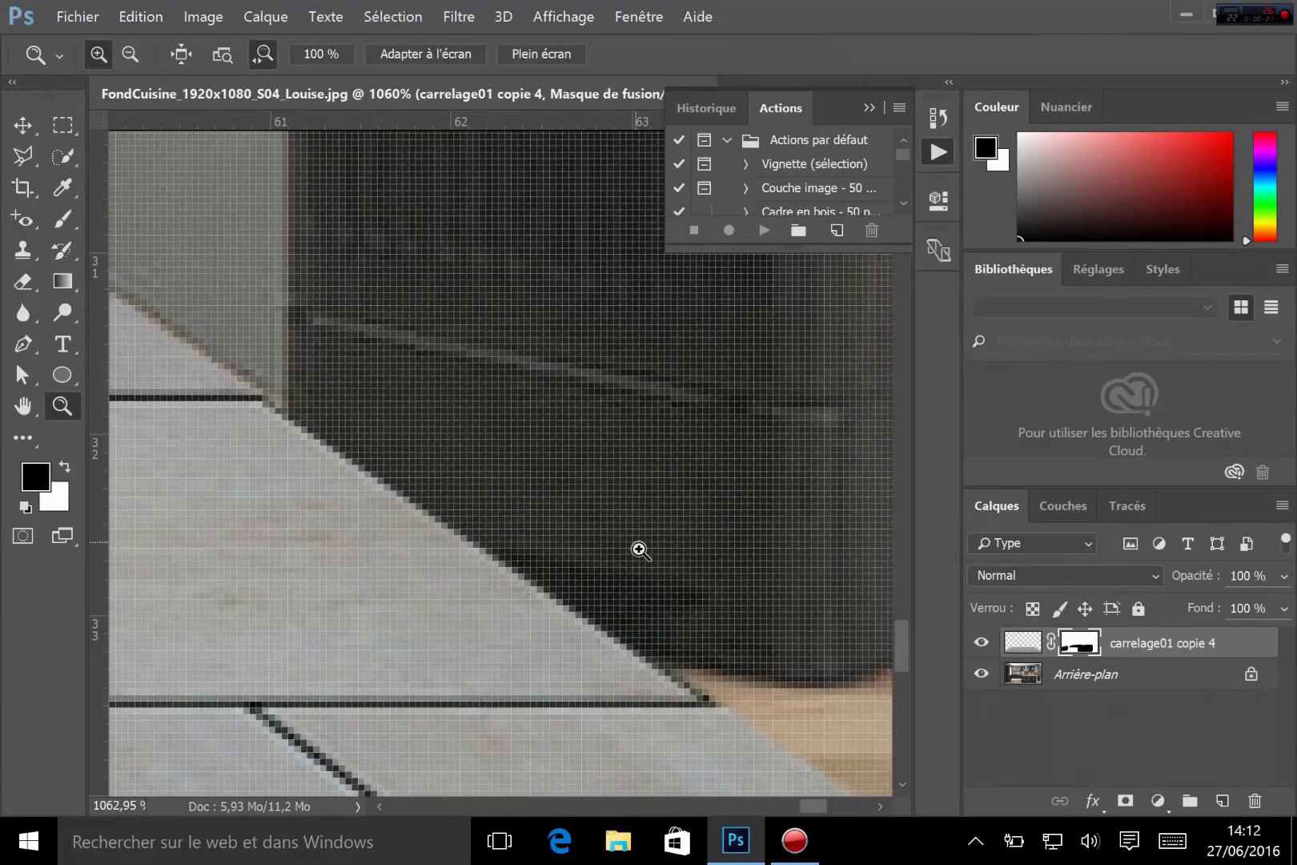
click(60, 192)
click(60, 221)
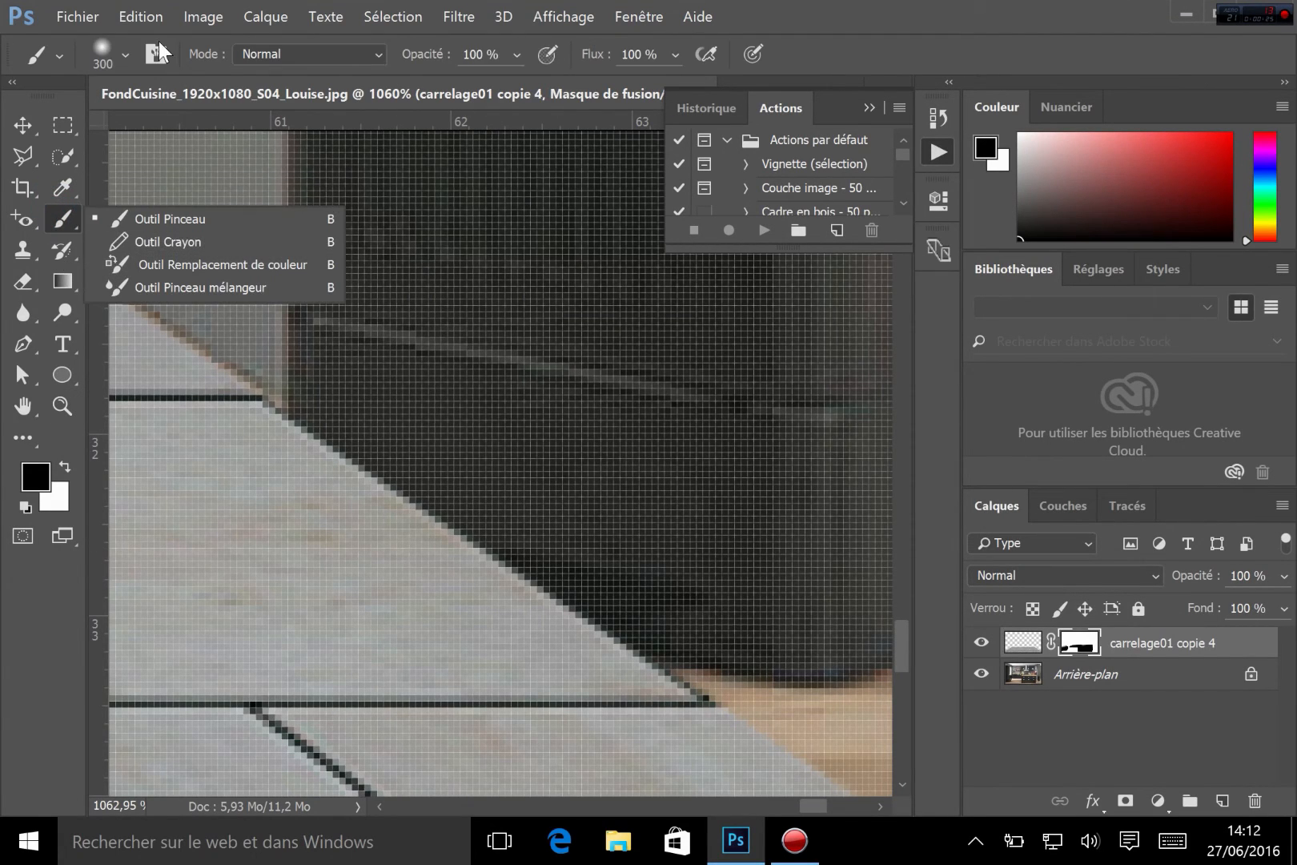
click(119, 40)
click(119, 40)
drag(163, 130, 144, 132)
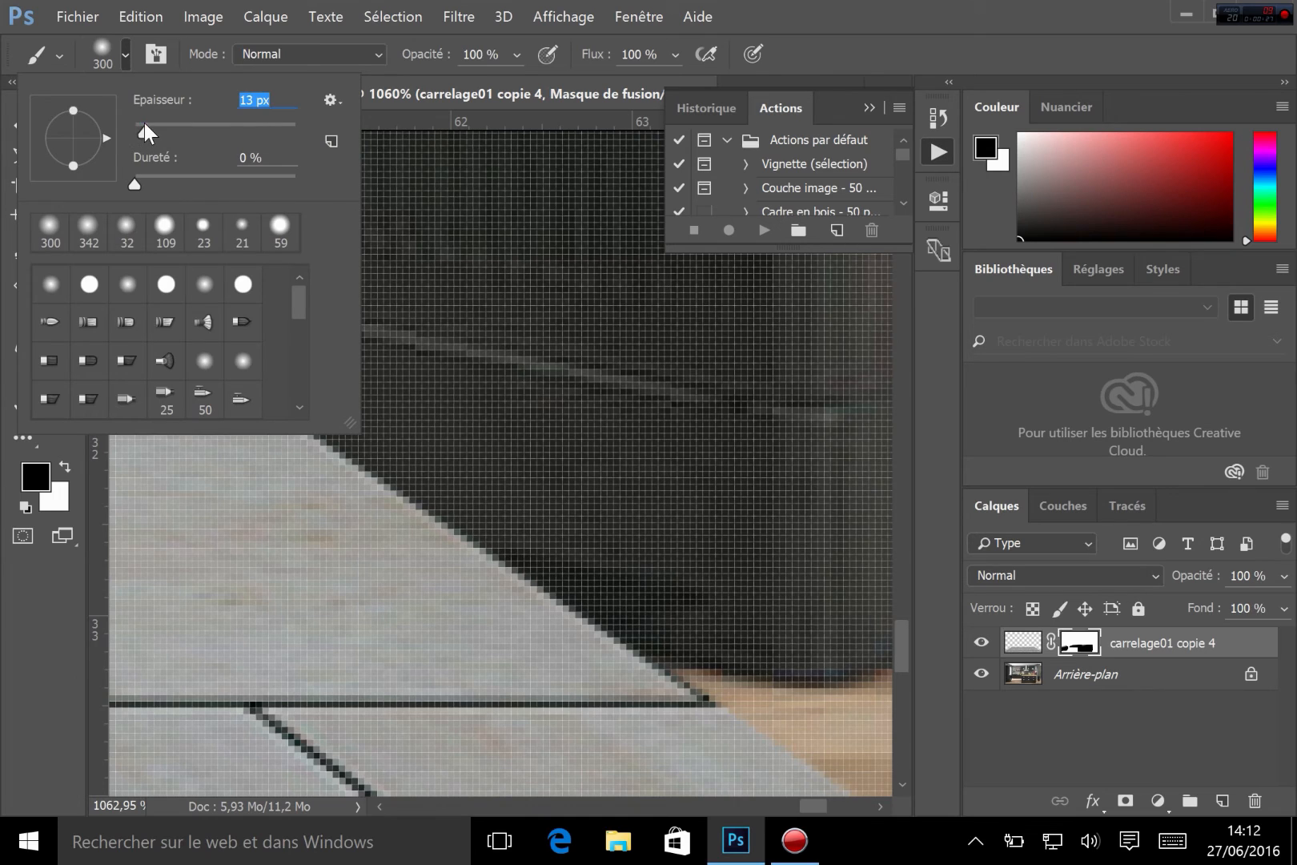
click(498, 530)
mouse_move(498, 530)
mouse_down()
mouse_move(542, 562)
mouse_move(473, 521)
mouse_move(636, 645)
mouse_move(437, 495)
mouse_move(665, 650)
mouse_move(475, 565)
mouse_move(370, 498)
mouse_move(543, 609)
mouse_move(319, 497)
mouse_move(547, 644)
mouse_move(382, 594)
mouse_move(257, 466)
mouse_move(349, 467)
mouse_move(300, 543)
mouse_move(299, 453)
mouse_move(470, 598)
mouse_move(415, 574)
mouse_move(504, 618)
mouse_move(692, 624)
mouse_move(419, 569)
mouse_move(600, 621)
mouse_move(680, 483)
mouse_up()
key(ctrl+minus)
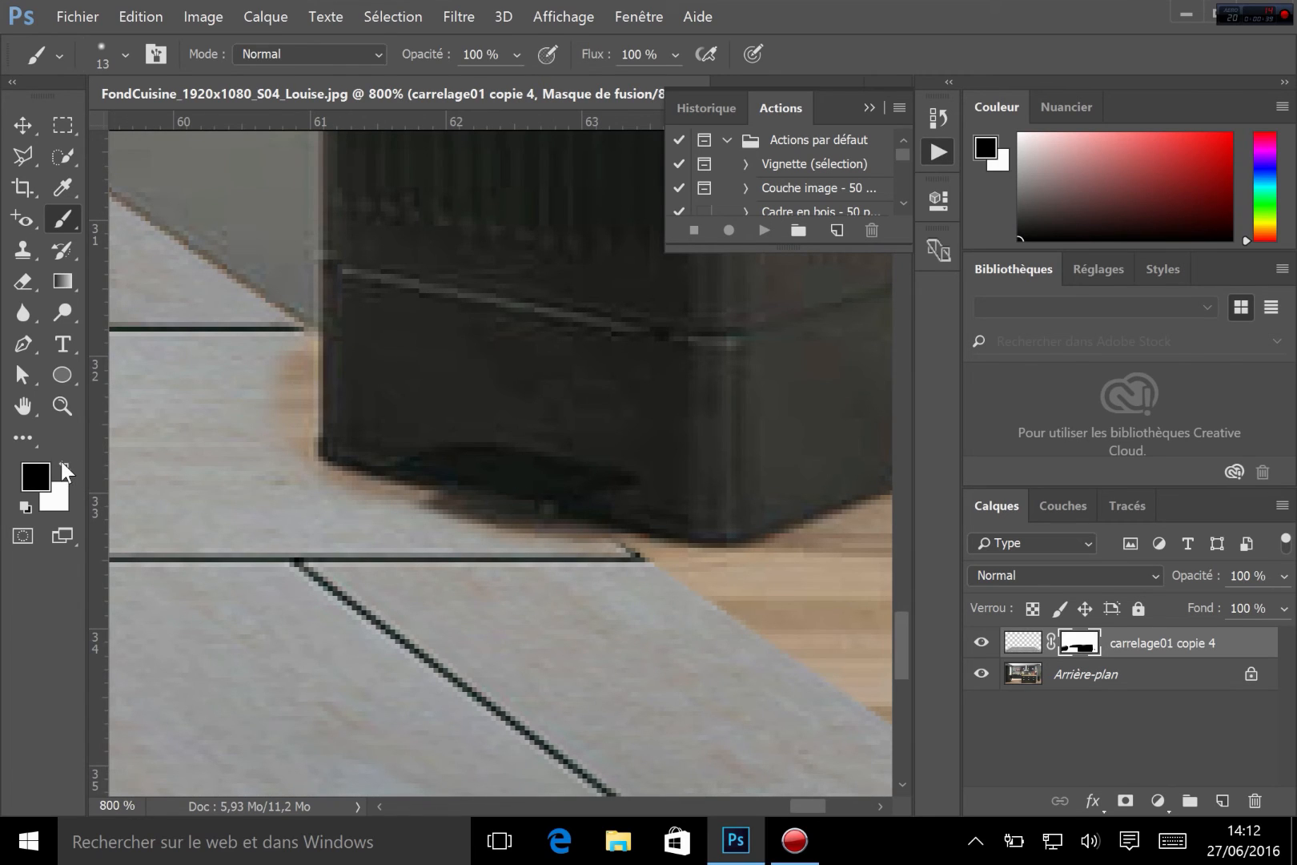
Paint white on the mask with the 13 px brush at 100% hardness to restore tiles along the bin's edge
click(62, 465)
mouse_move(275, 356)
mouse_down()
mouse_move(293, 312)
mouse_move(268, 458)
mouse_move(295, 345)
mouse_move(295, 451)
mouse_up()
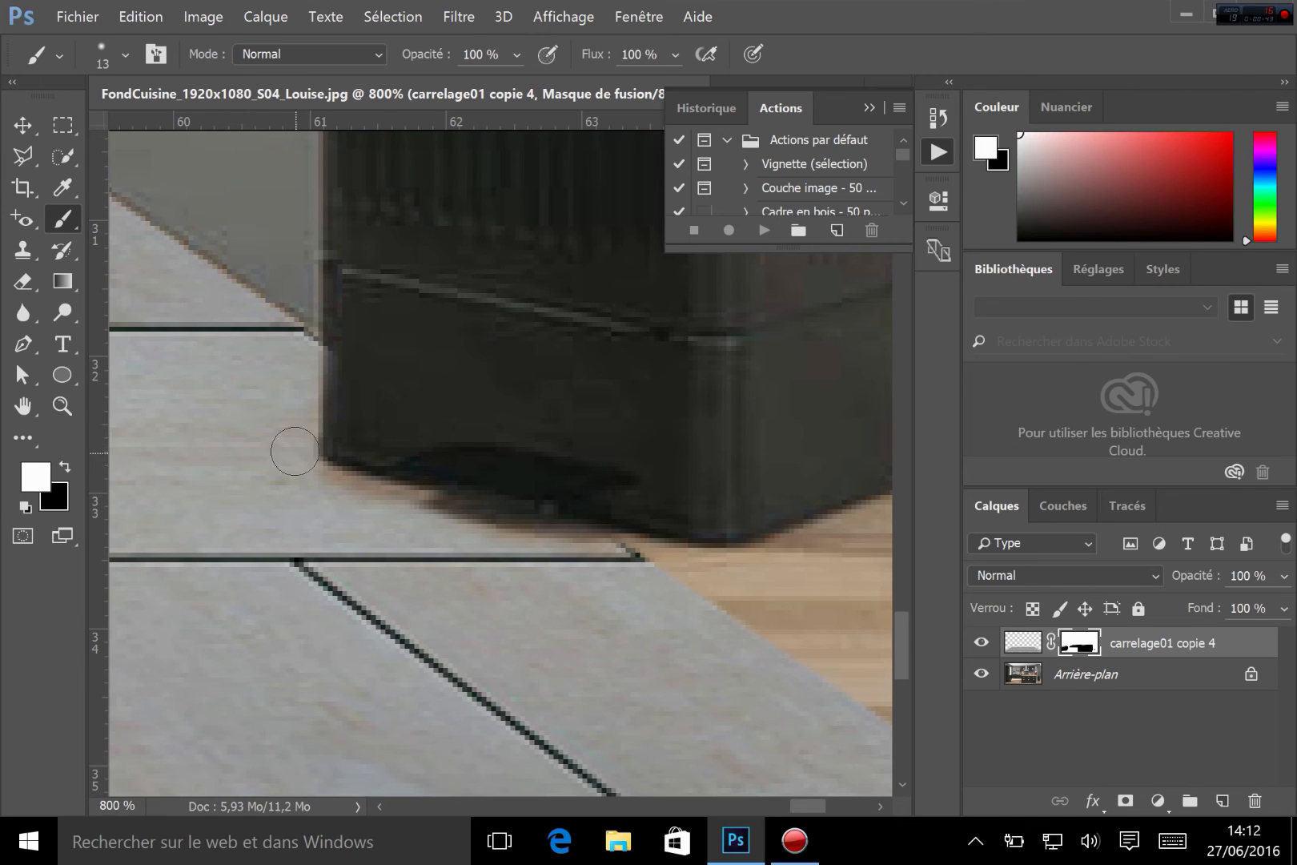
right_click(431, 461)
drag(581, 562, 764, 560)
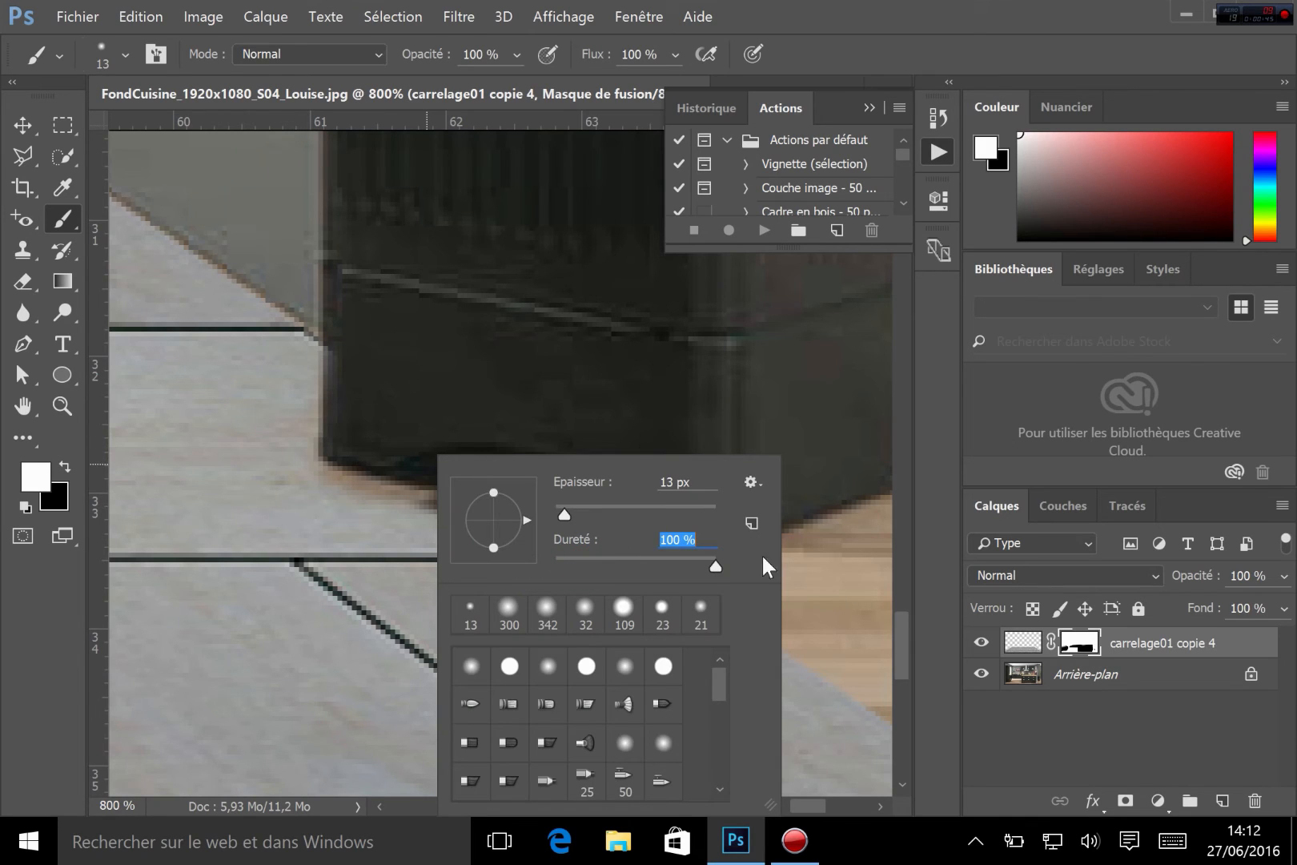
key(Return)
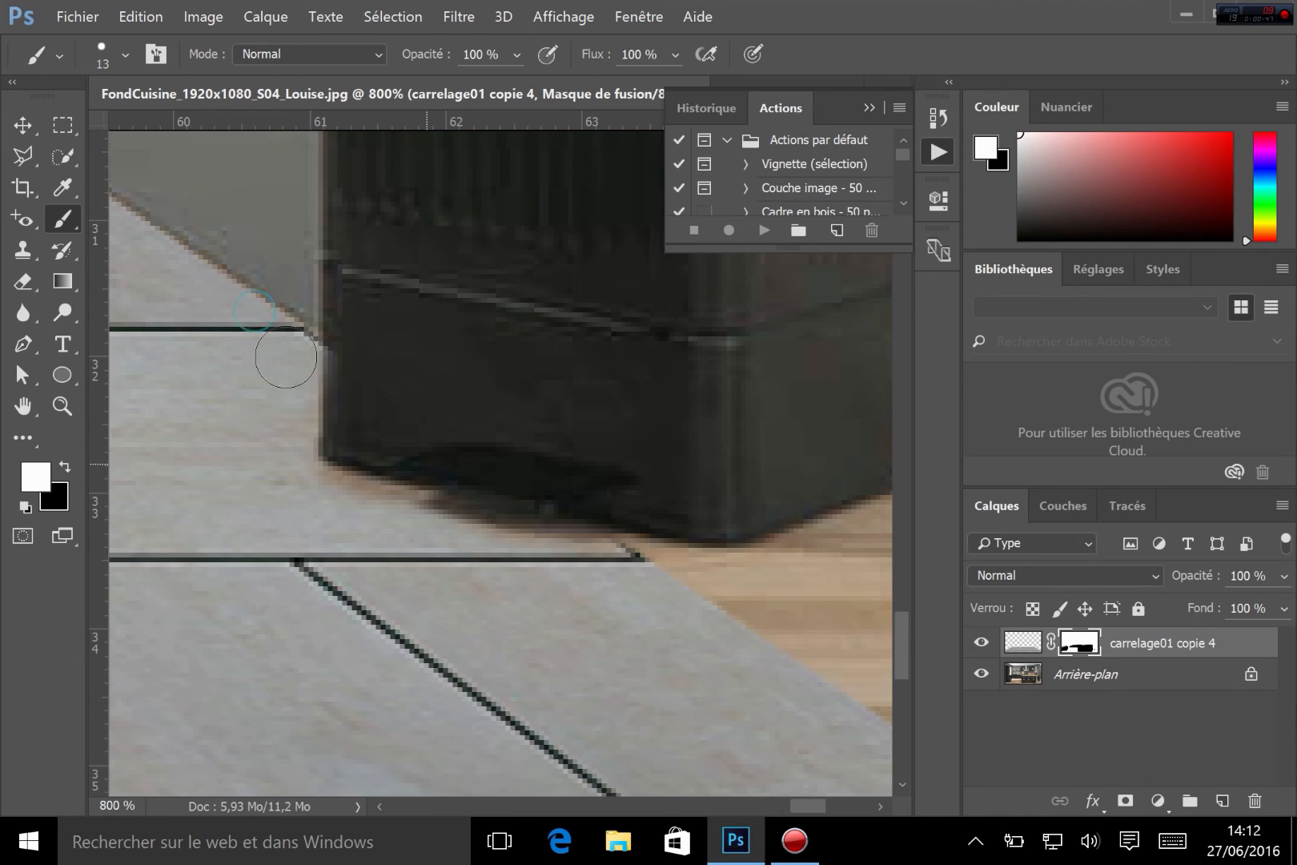
mouse_move(288, 472)
mouse_down()
mouse_move(367, 512)
mouse_move(405, 521)
mouse_move(329, 495)
mouse_move(551, 562)
mouse_up()
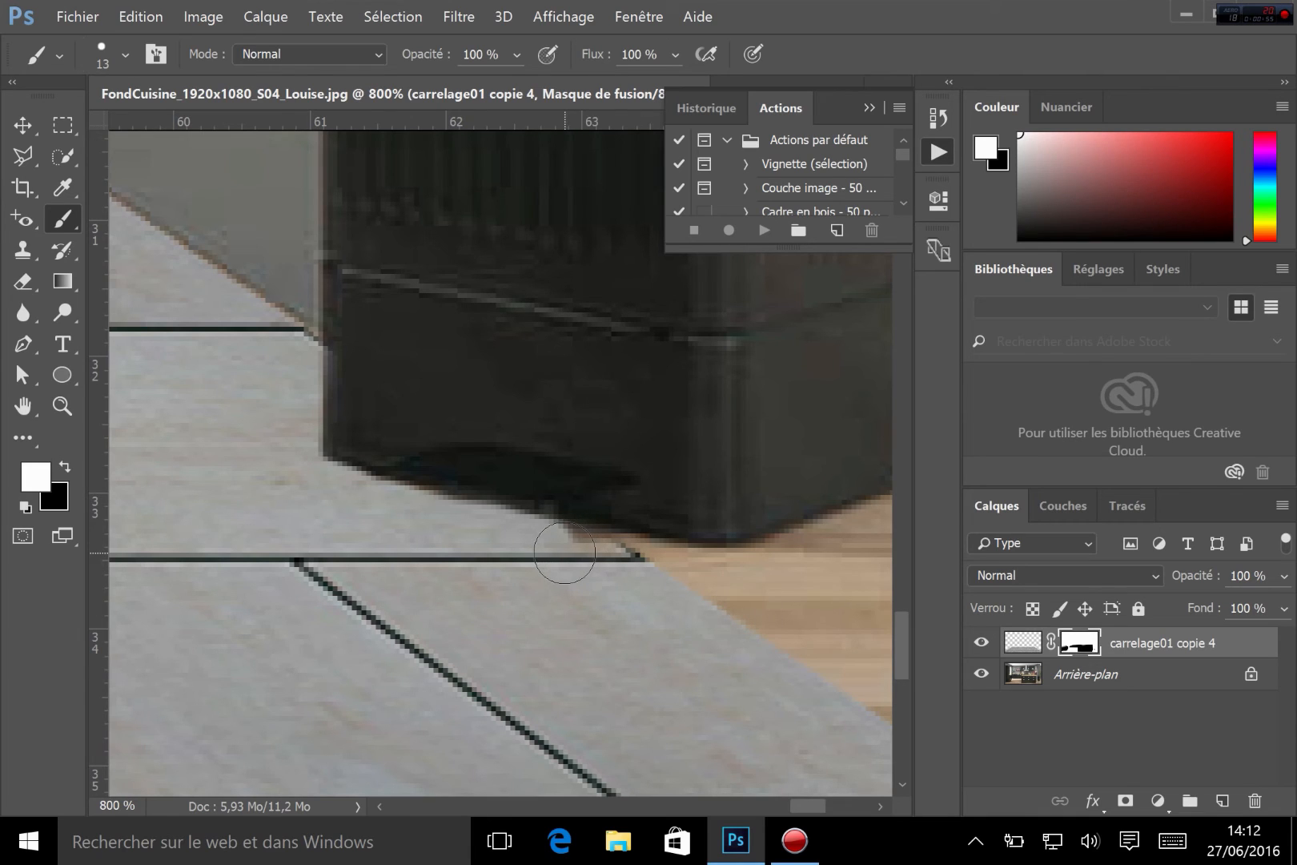
drag(564, 547, 617, 579)
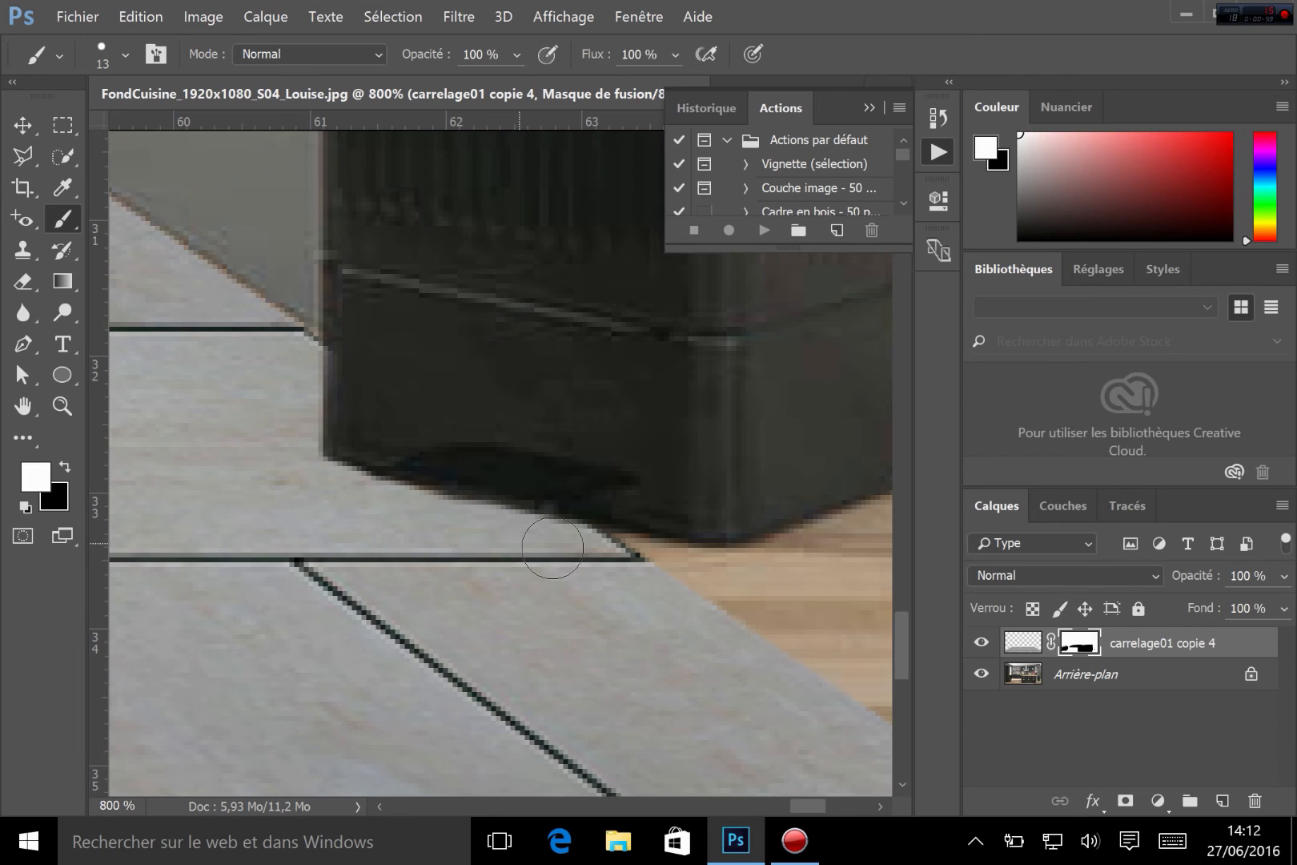
drag(398, 511, 296, 492)
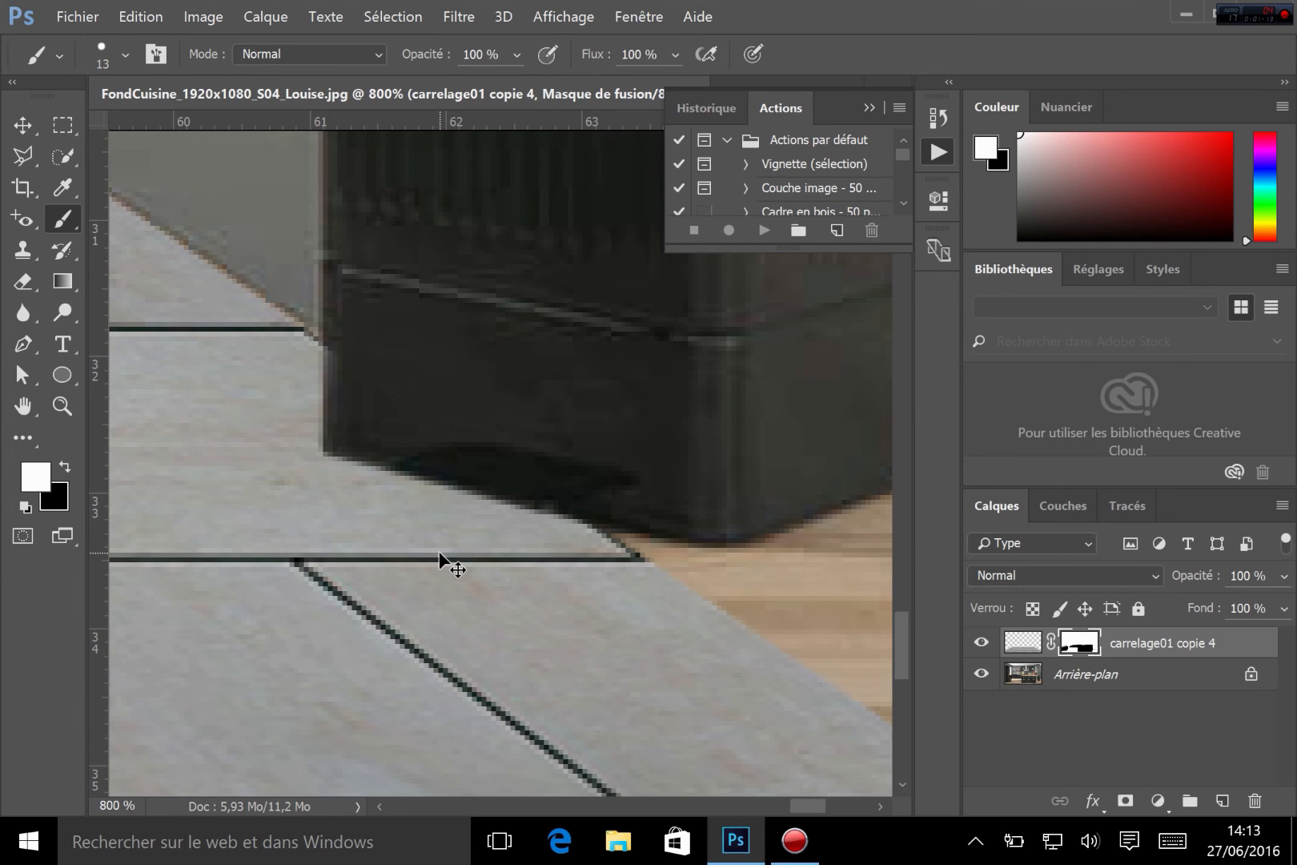
Zoom out to review the whole masked tile floor
key(ctrl+minus)
key(ctrl+minus)
key(ctrl+minus)
key(ctrl+minus)
key(ctrl+minus)
key(ctrl+minus)
key(ctrl+minus)
key(ctrl+minus)
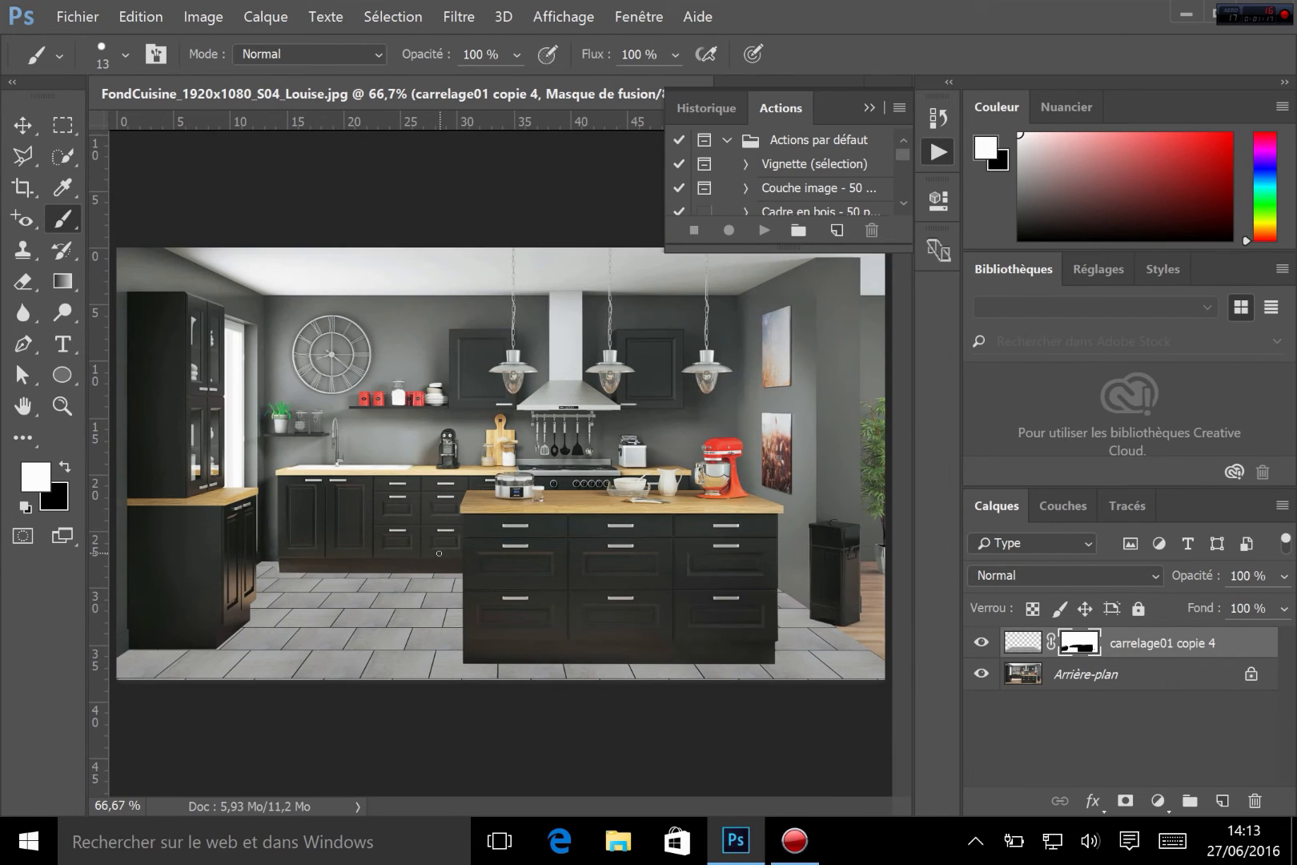
key(ctrl+plus)
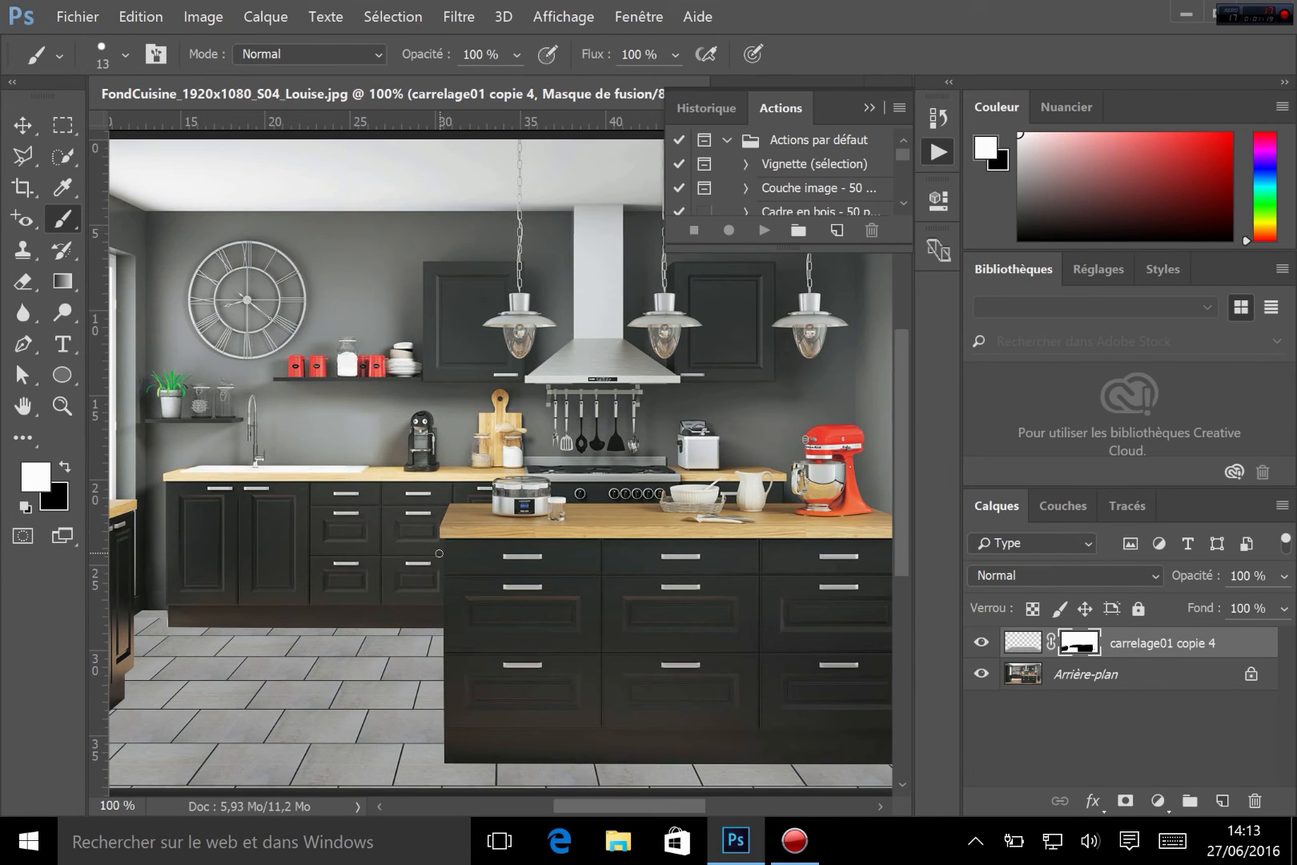
drag(432, 681, 705, 470)
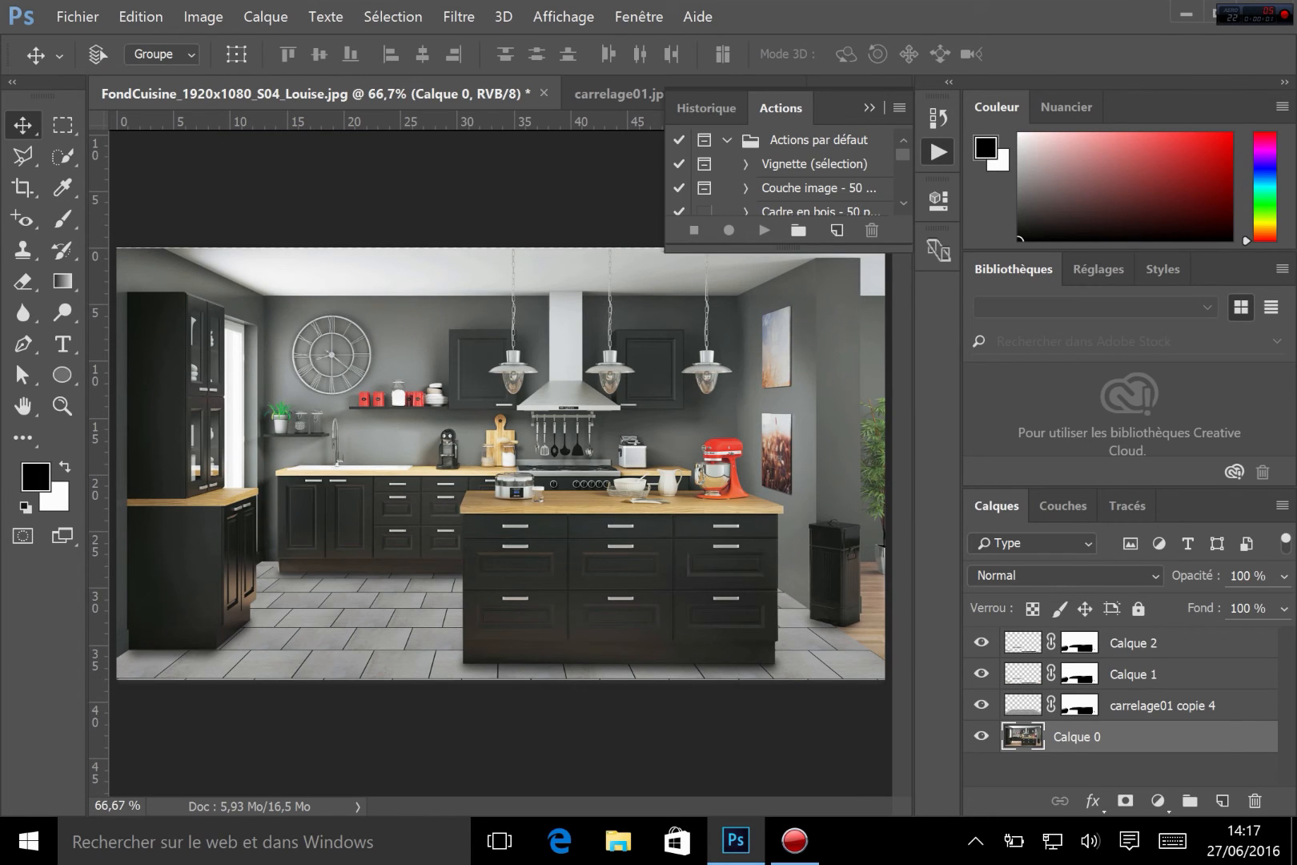
Compare the tile layers by toggling the visibility of Calque 2 and Calque 1
click(1157, 664)
click(1162, 643)
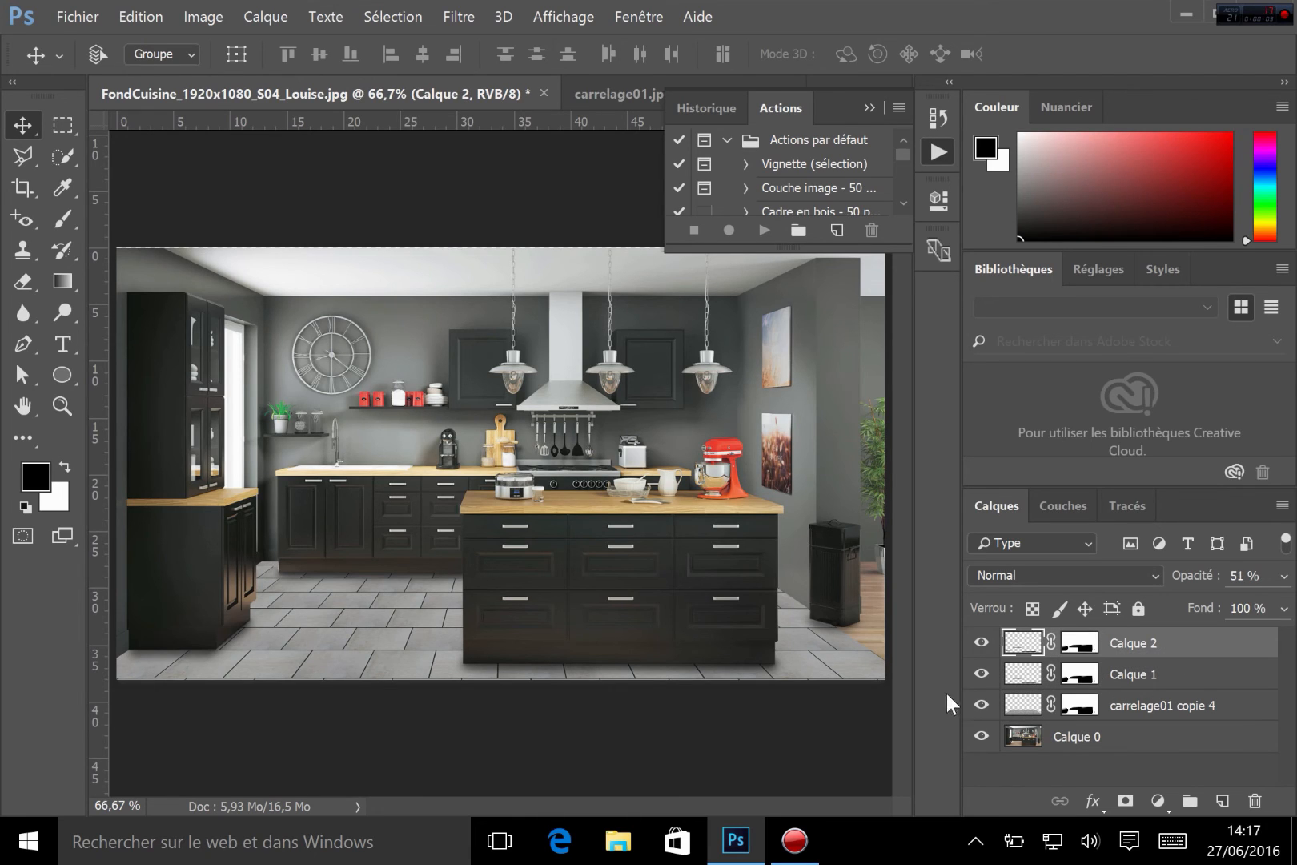
click(980, 644)
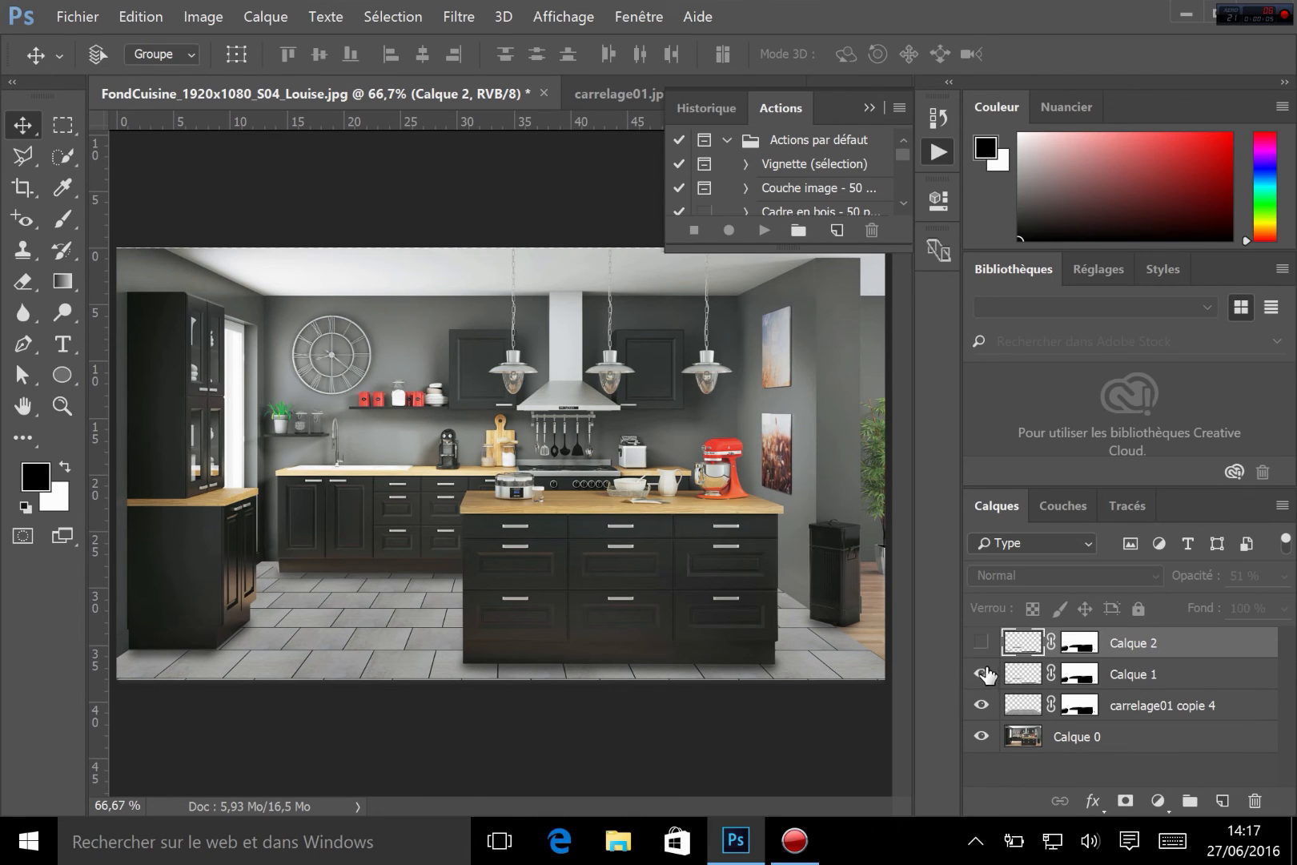
click(986, 675)
click(971, 677)
click(977, 643)
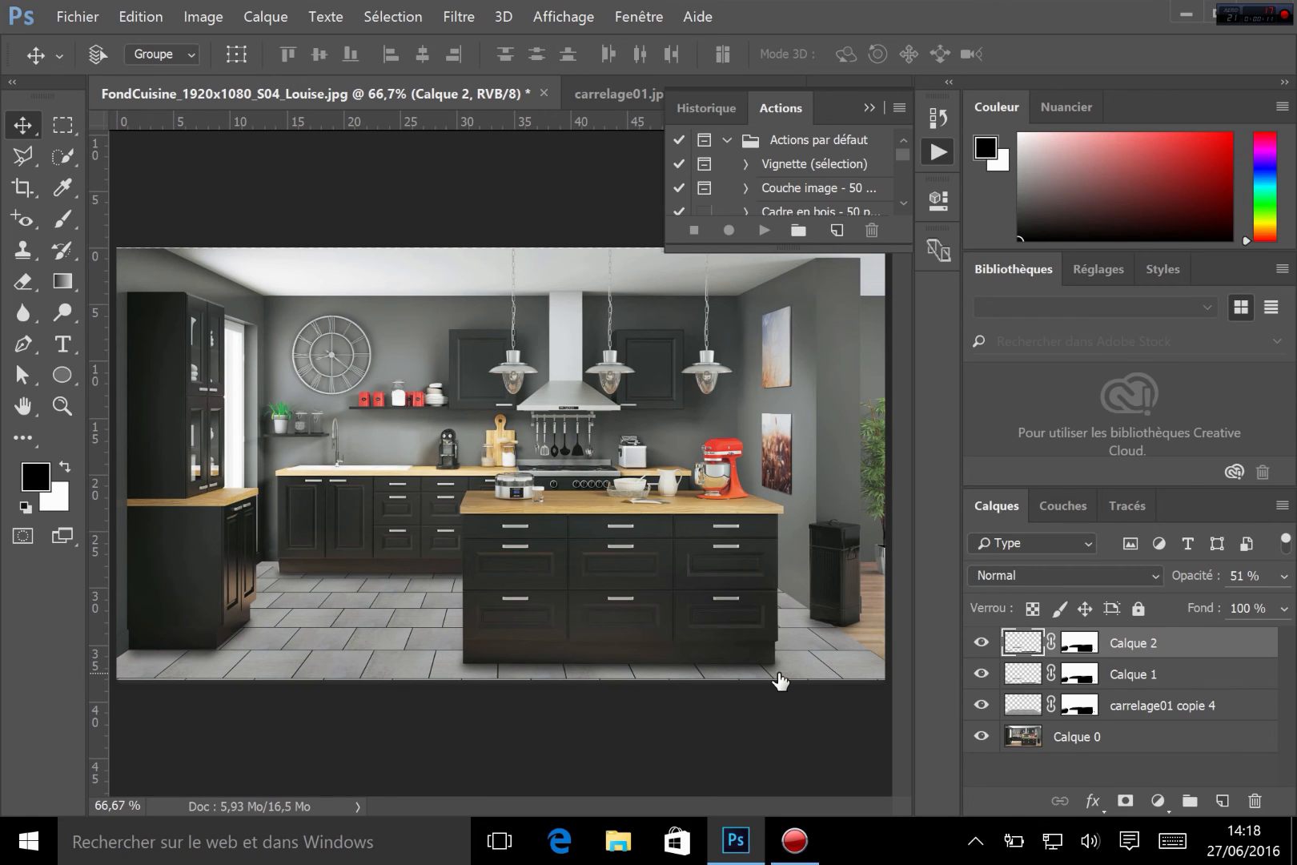
click(980, 642)
click(981, 674)
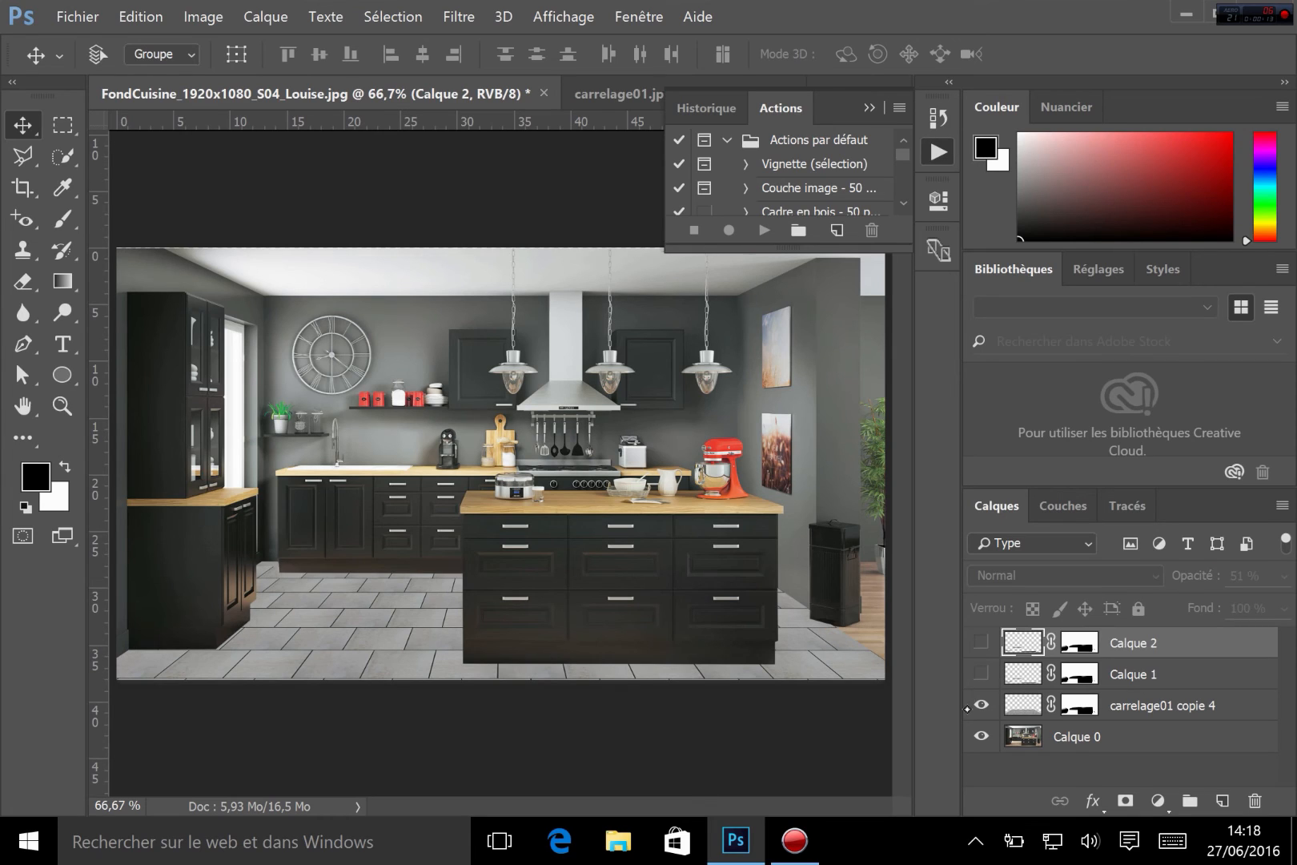
click(981, 642)
click(981, 674)
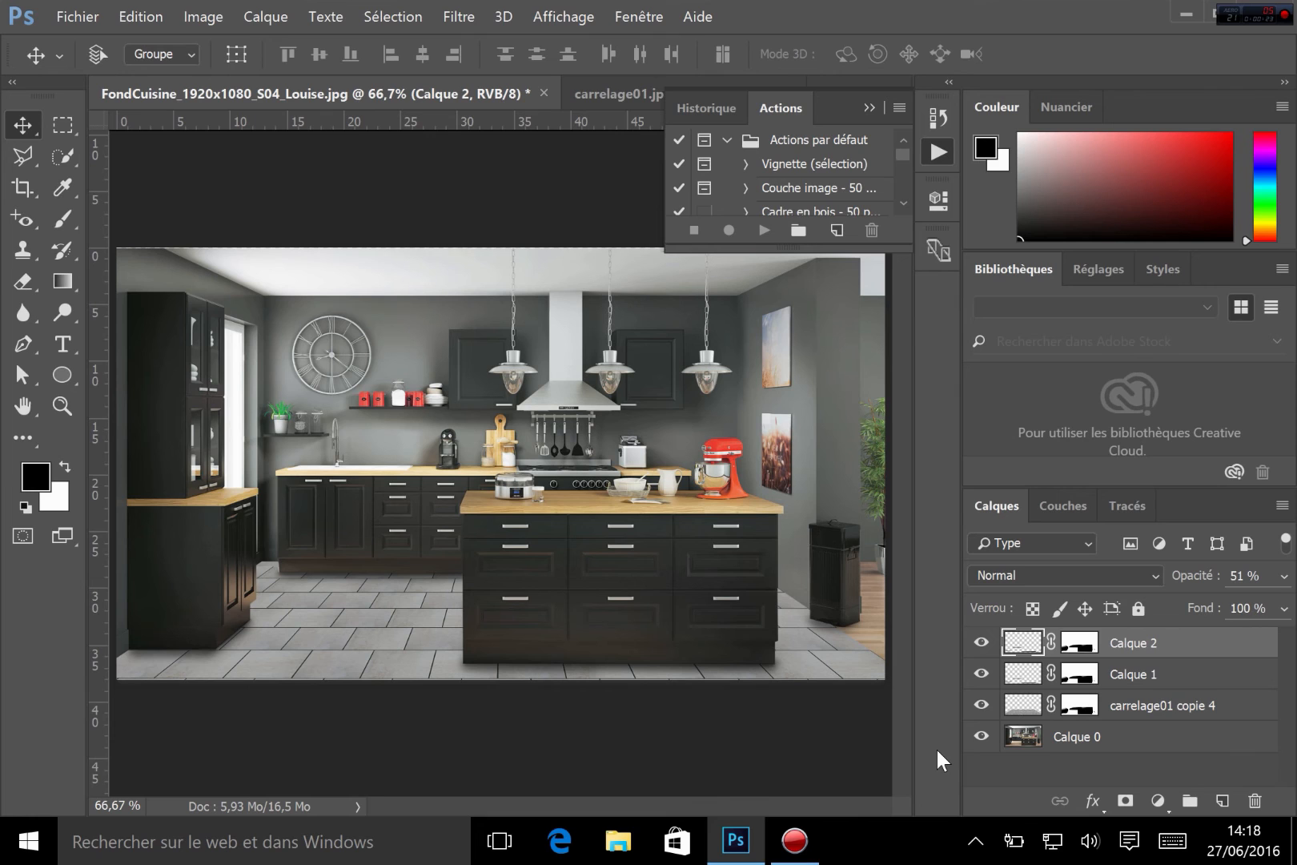
Paste the carrelage01 tile image into the kitchen photo as a new layer and move it over the island
click(616, 93)
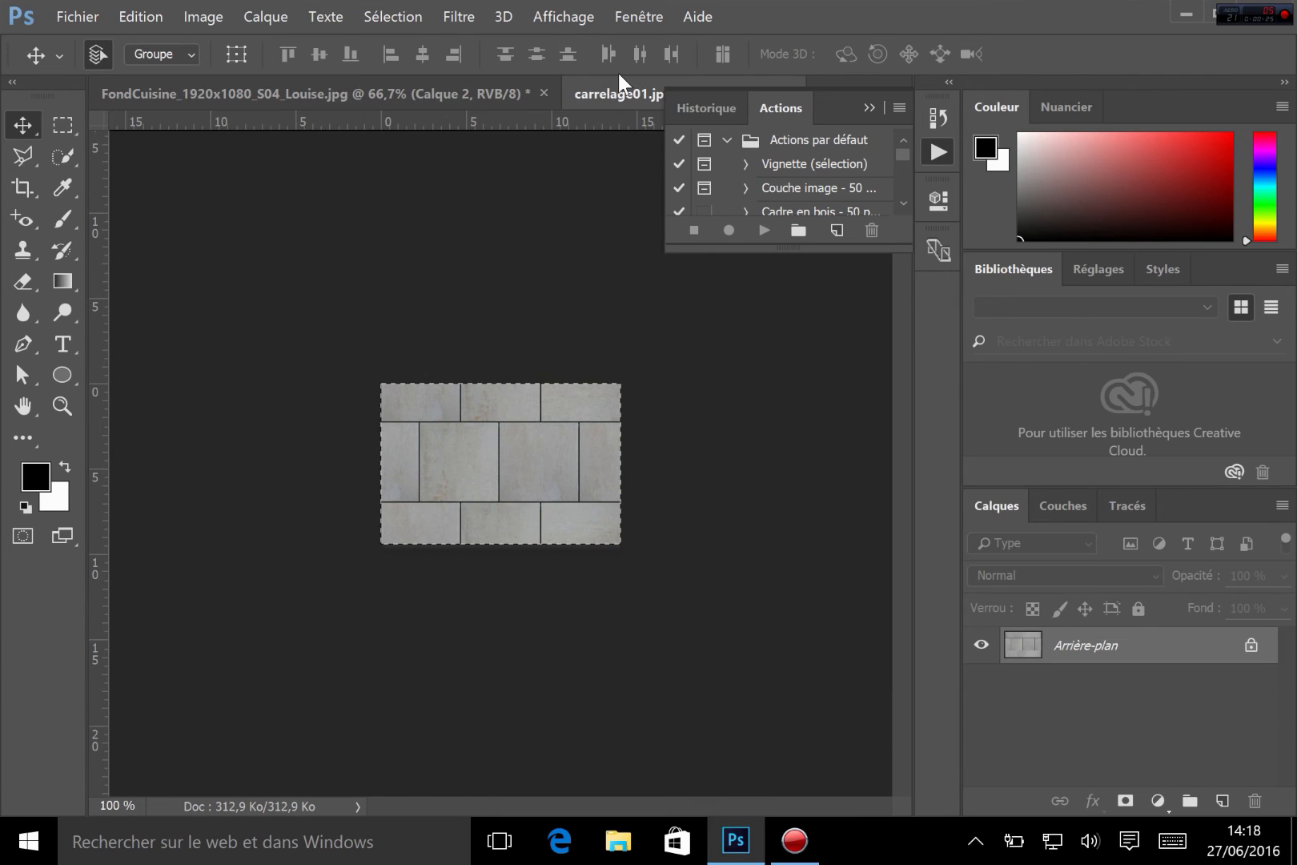
click(390, 95)
key(ctrl+v)
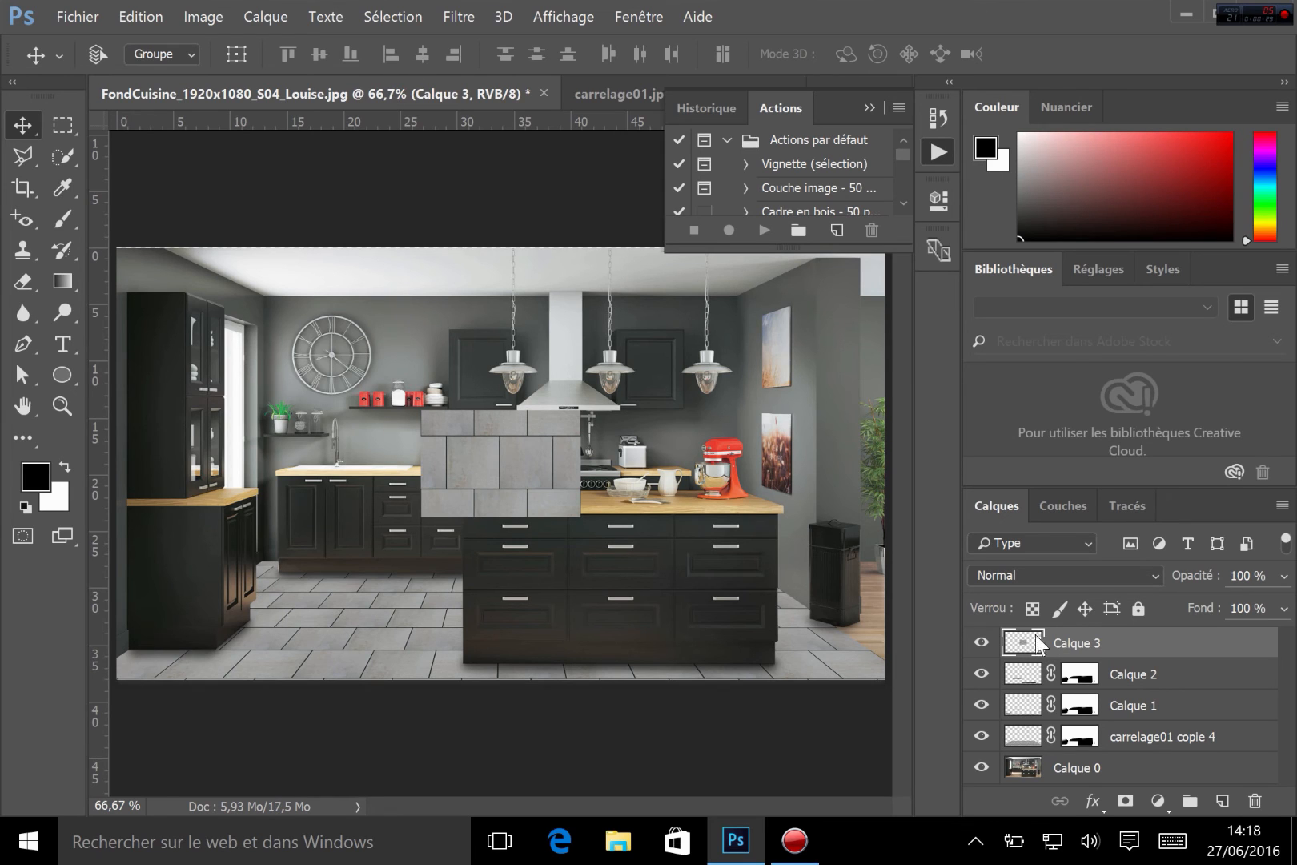
drag(495, 410, 583, 397)
Try distorting the pasted tile layer's corners with Free Transform, then cancel the transform
key(ctrl+plus)
key(ctrl+plus)
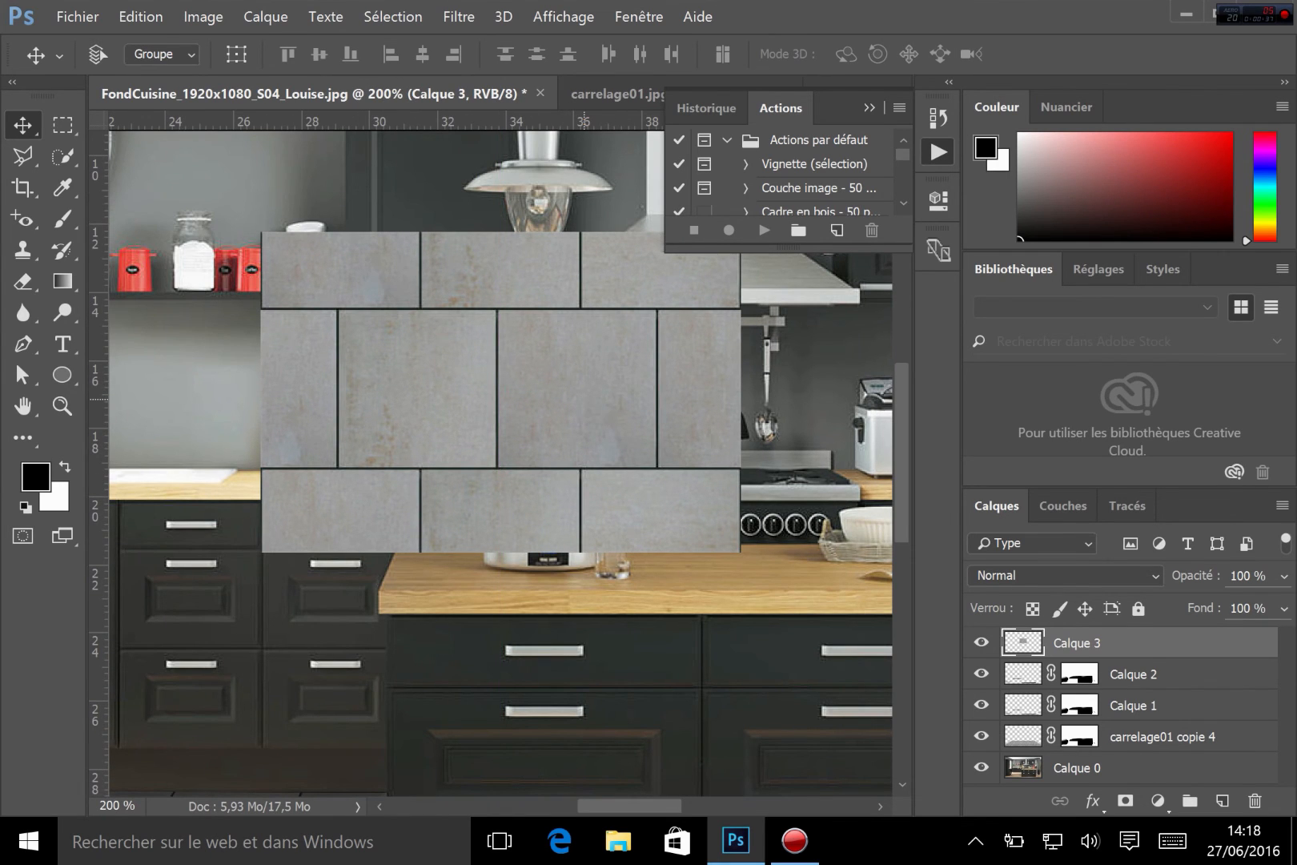
key(alt+e)
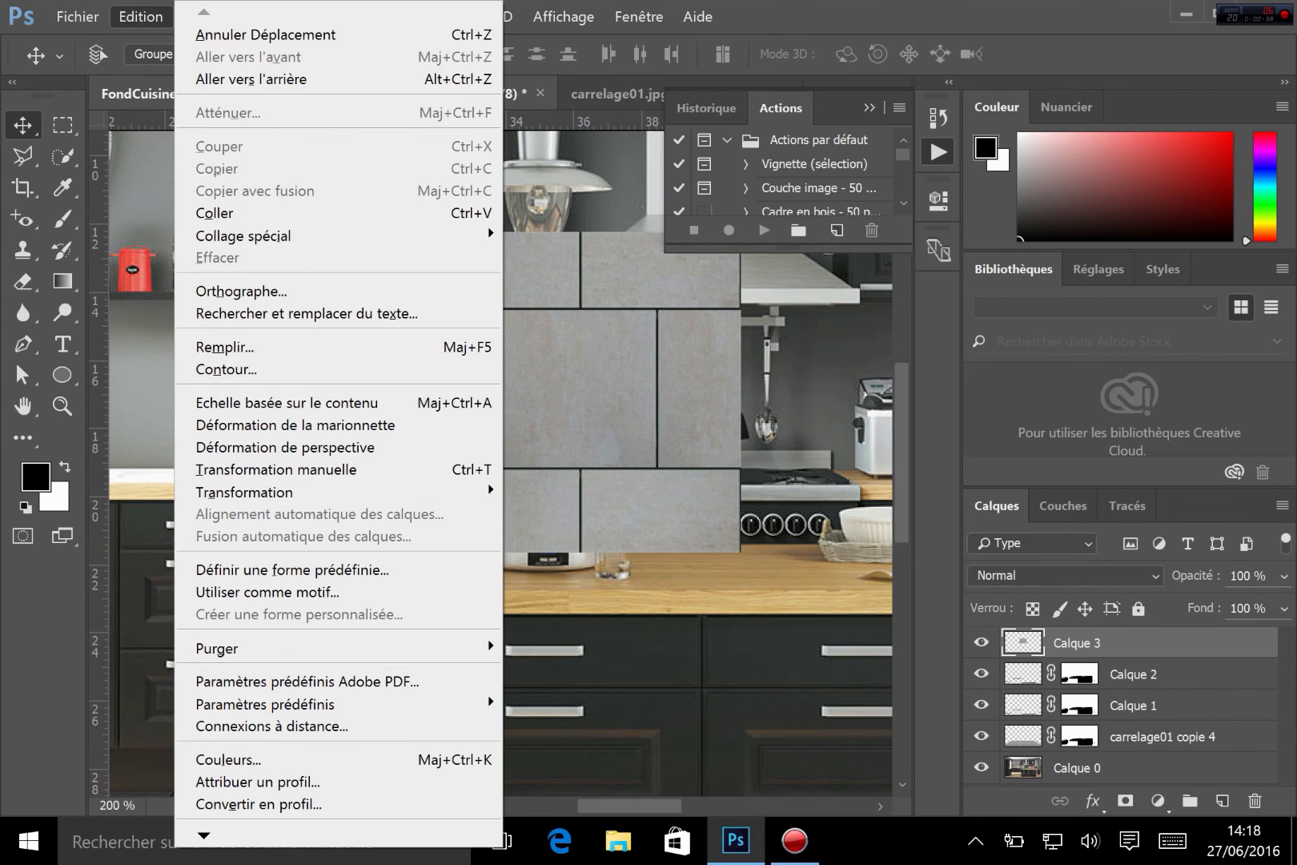
click(364, 470)
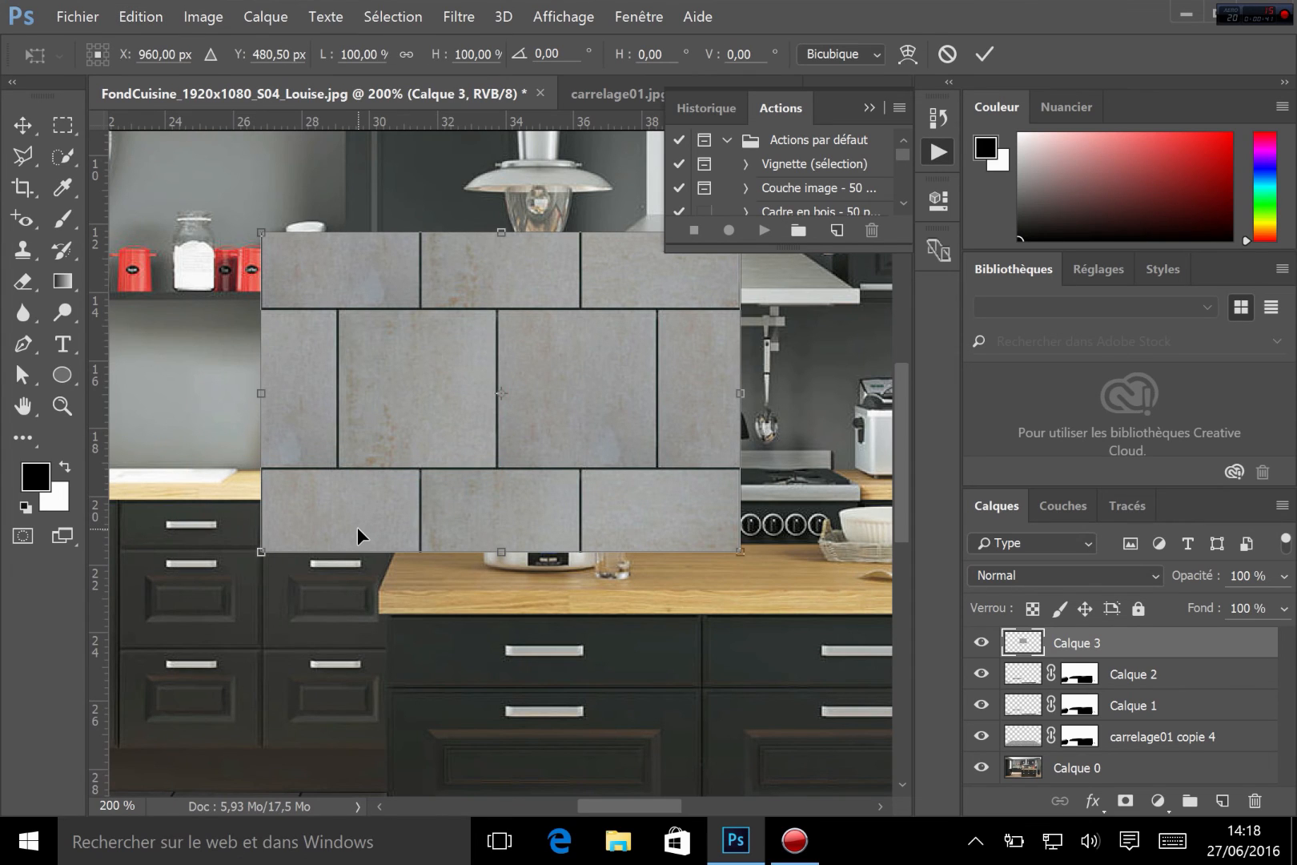
key(ctrl)
drag(263, 235, 362, 333)
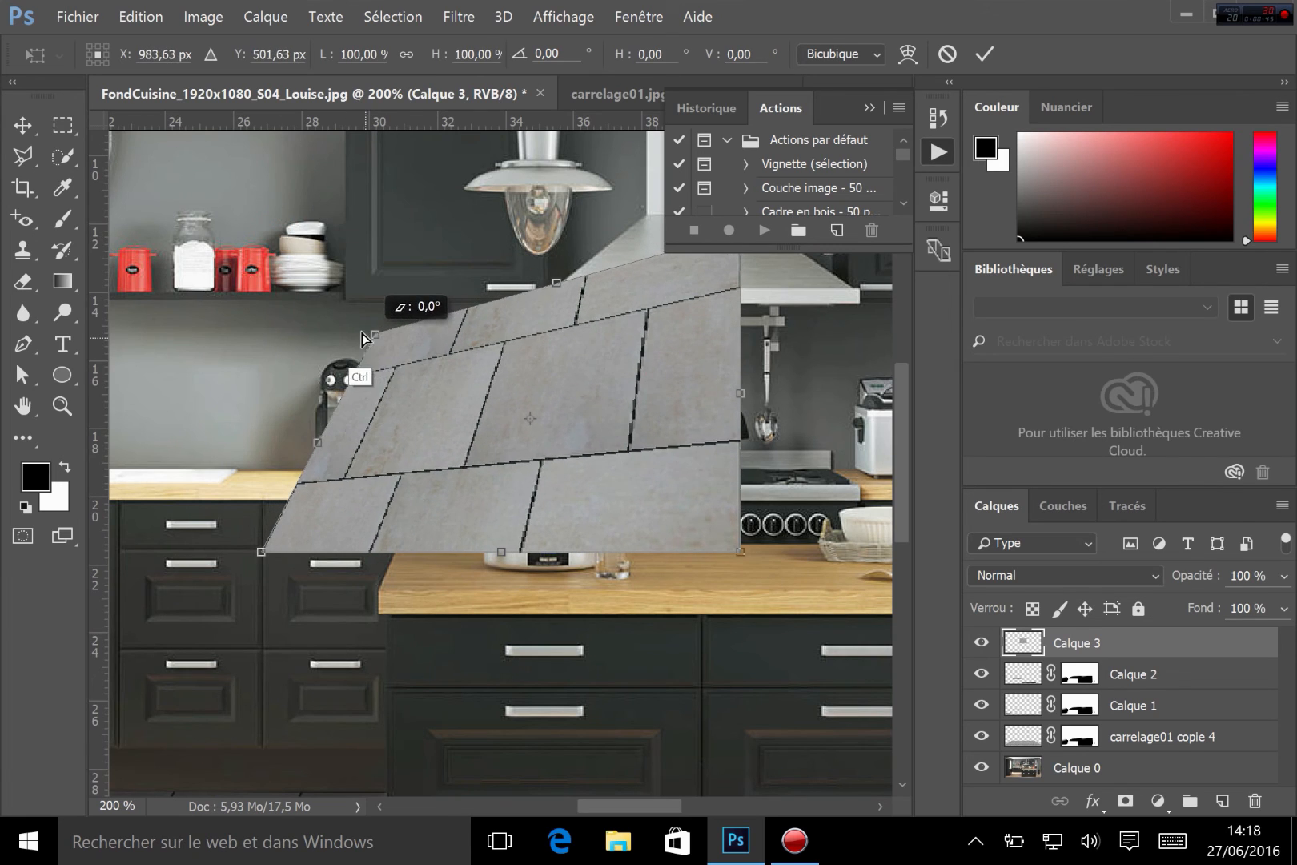
drag(741, 554, 665, 599)
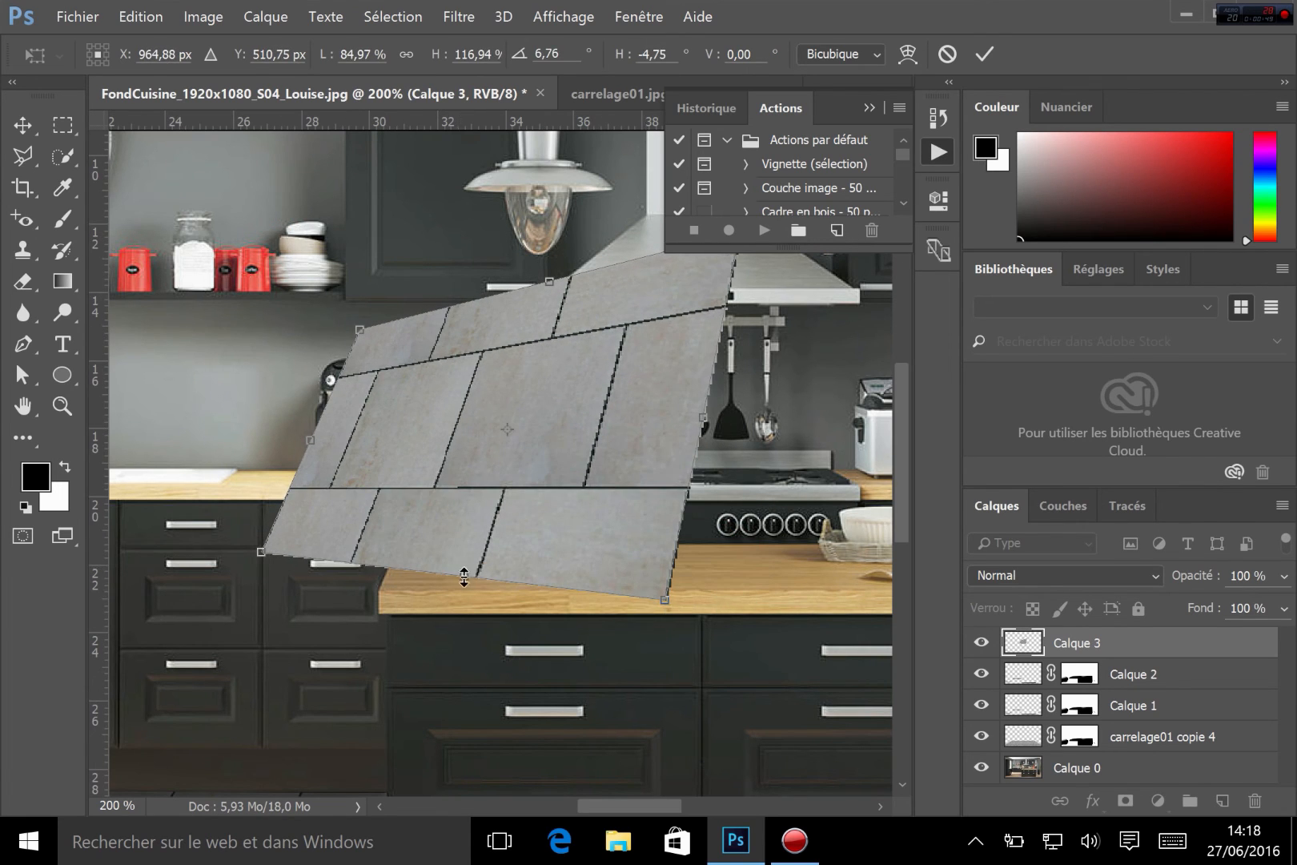
drag(467, 576, 512, 623)
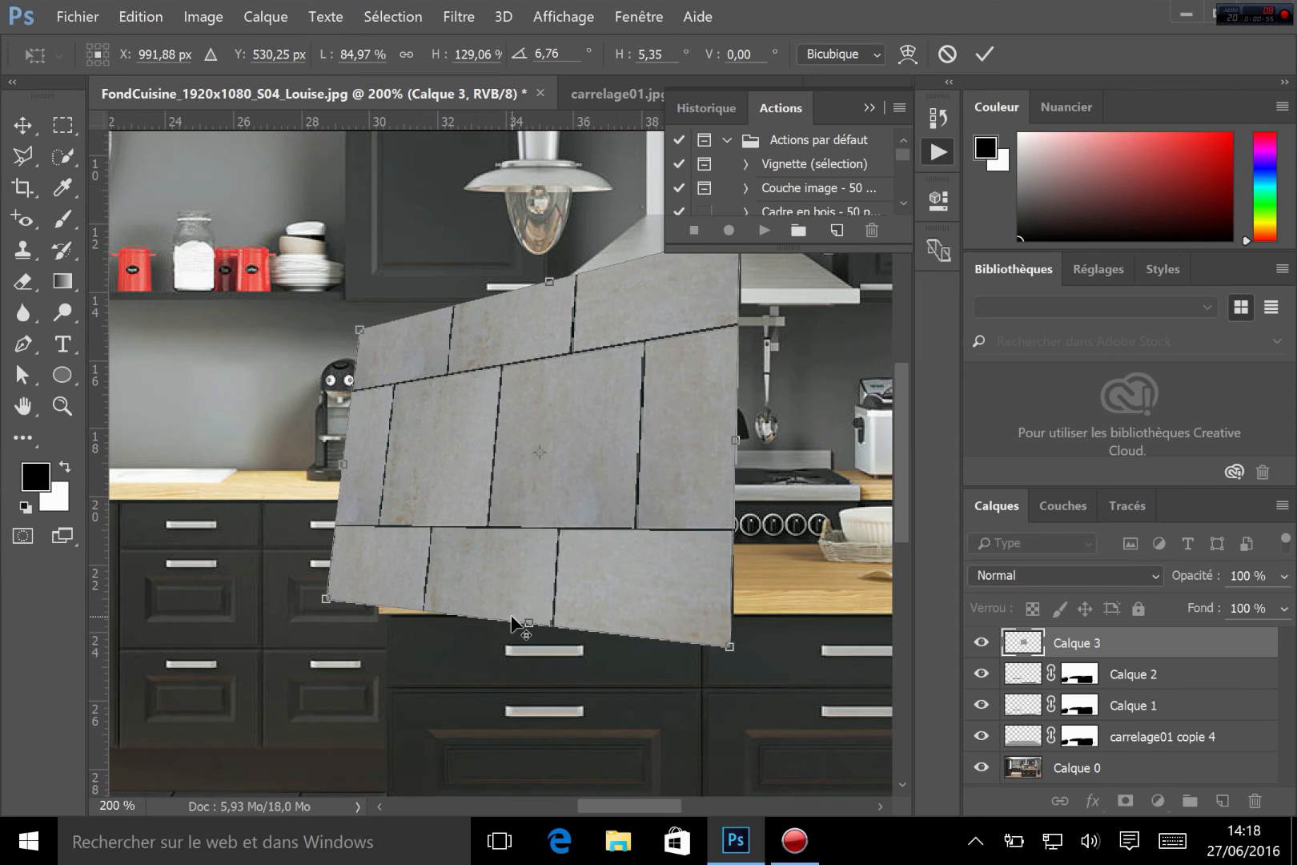
key(Escape)
Try skewing the tile layer's bottom and side edges with Free Transform again, then cancel
key(ctrl+t)
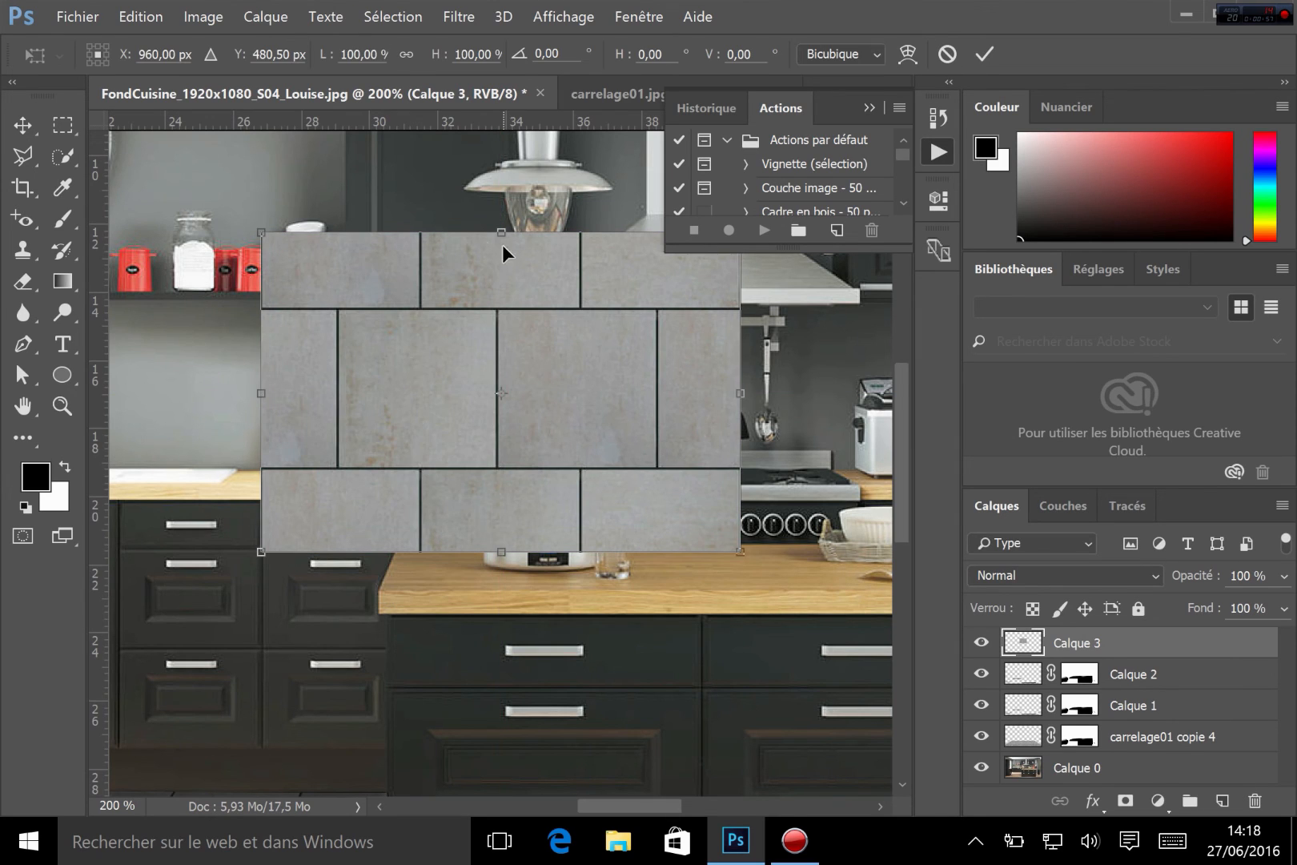
drag(503, 554, 561, 513)
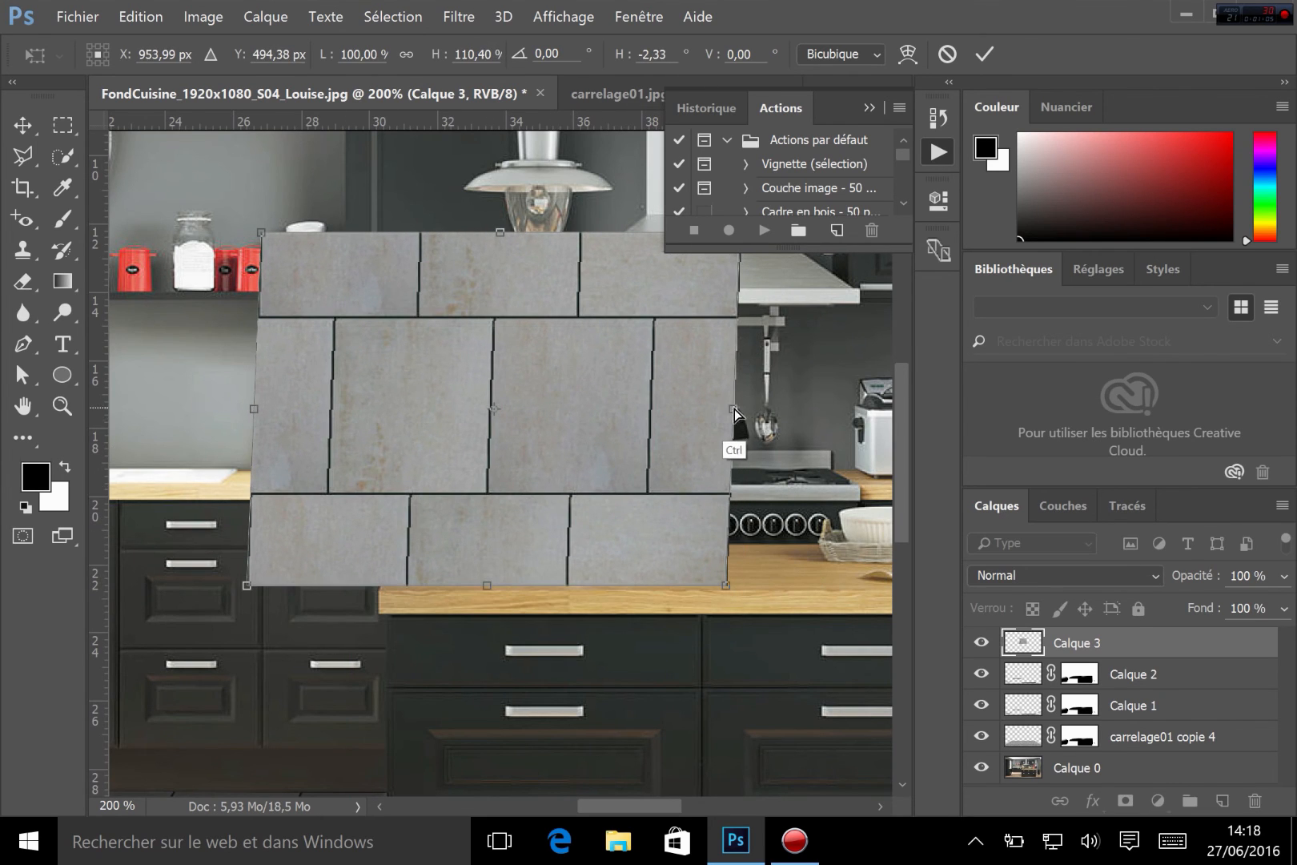
drag(733, 410, 693, 412)
key(Escape)
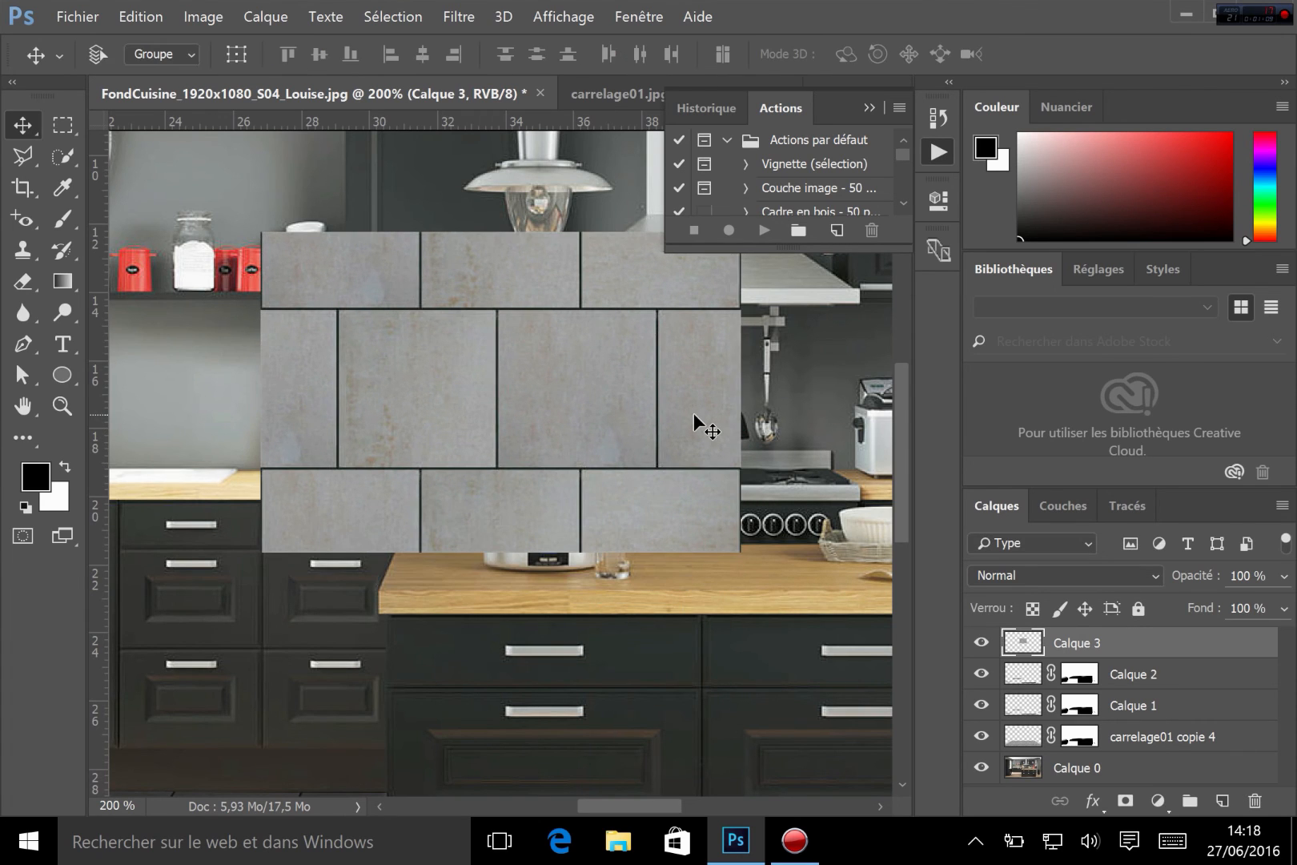
Try reshaping the tile layer with a custom Warp by pulling its mesh points and handles, then cancel
key(ctrl+t)
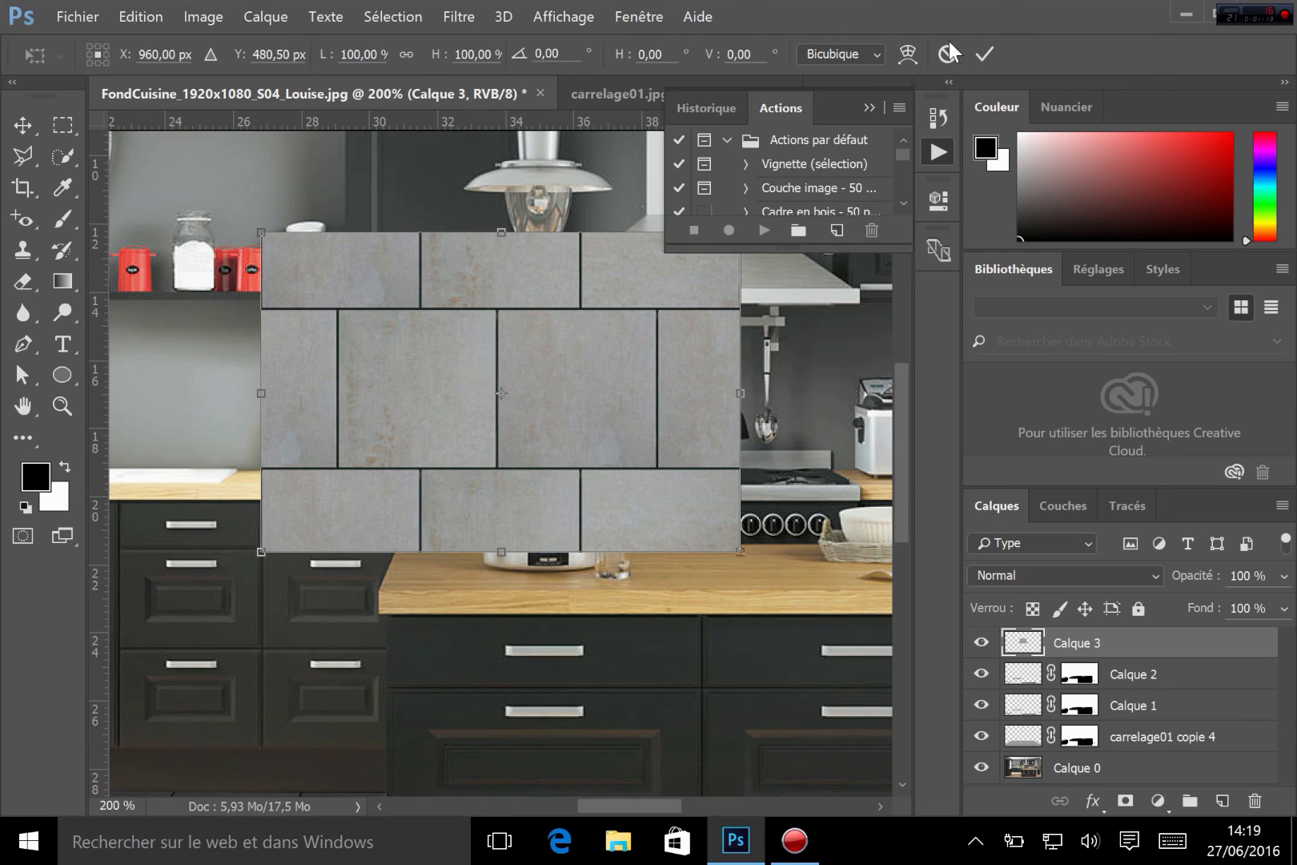
click(913, 58)
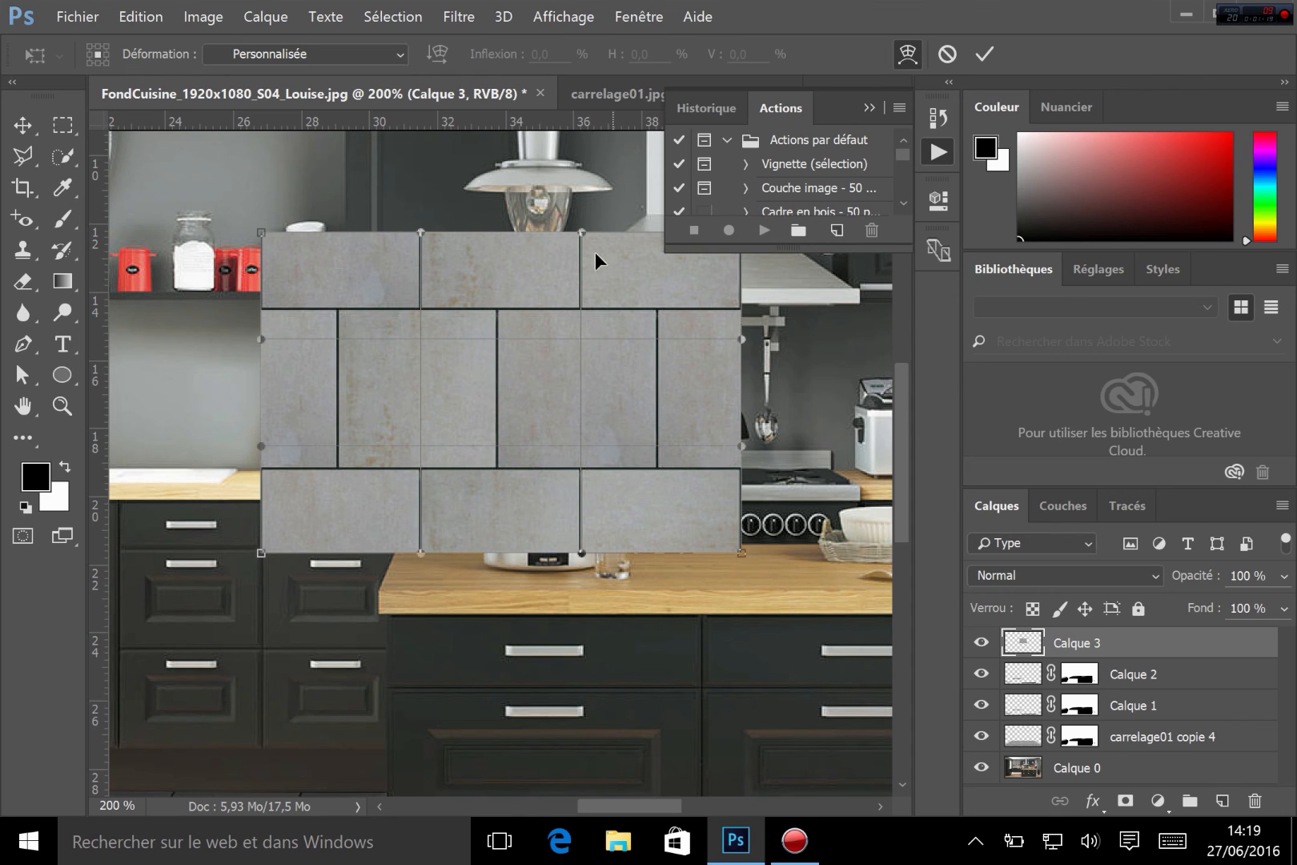
drag(430, 342, 440, 288)
mouse_move(581, 457)
mouse_down()
mouse_move(510, 472)
mouse_move(535, 434)
mouse_move(561, 438)
mouse_up()
drag(441, 367, 379, 426)
drag(269, 345, 169, 365)
drag(421, 231, 374, 186)
drag(584, 234, 613, 160)
drag(742, 341, 823, 360)
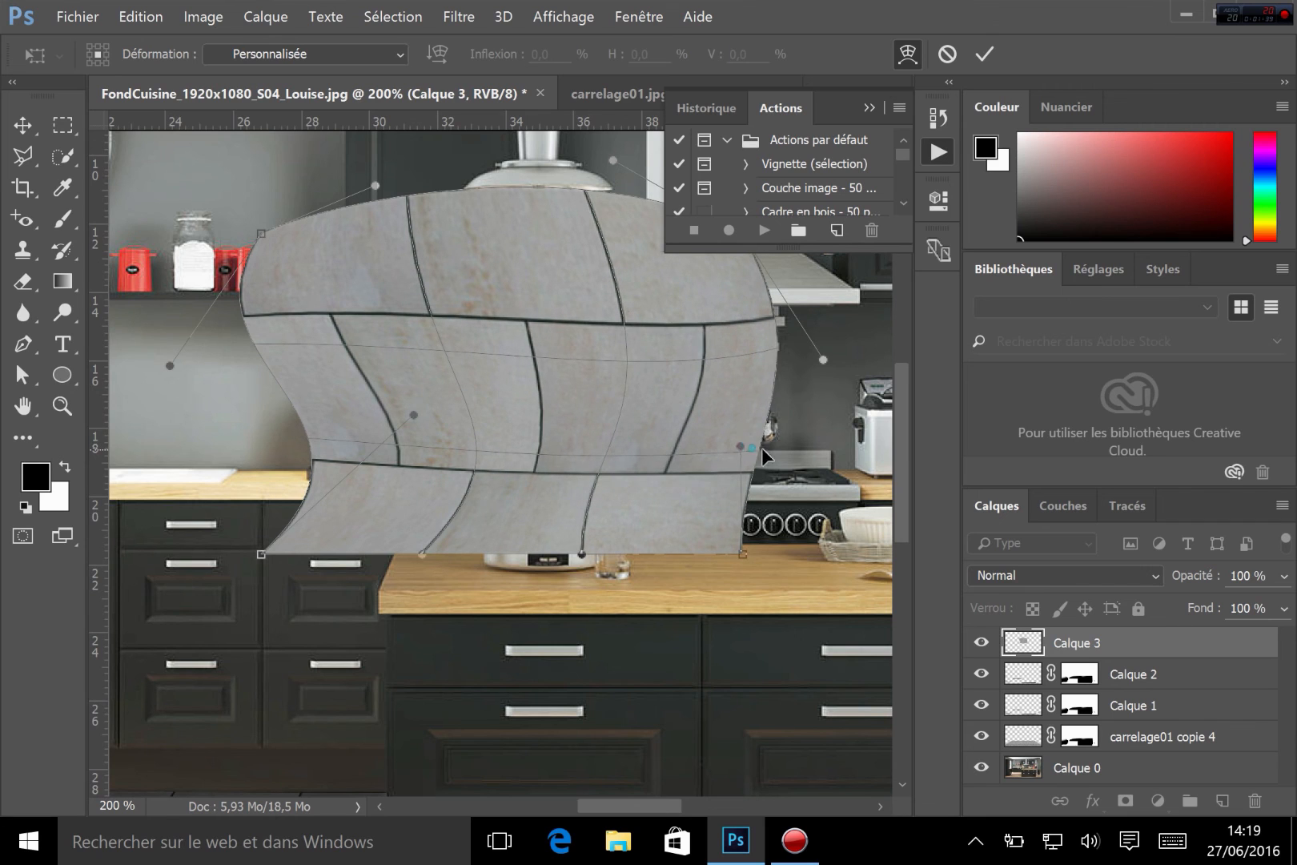
drag(741, 446, 834, 461)
drag(582, 555, 612, 608)
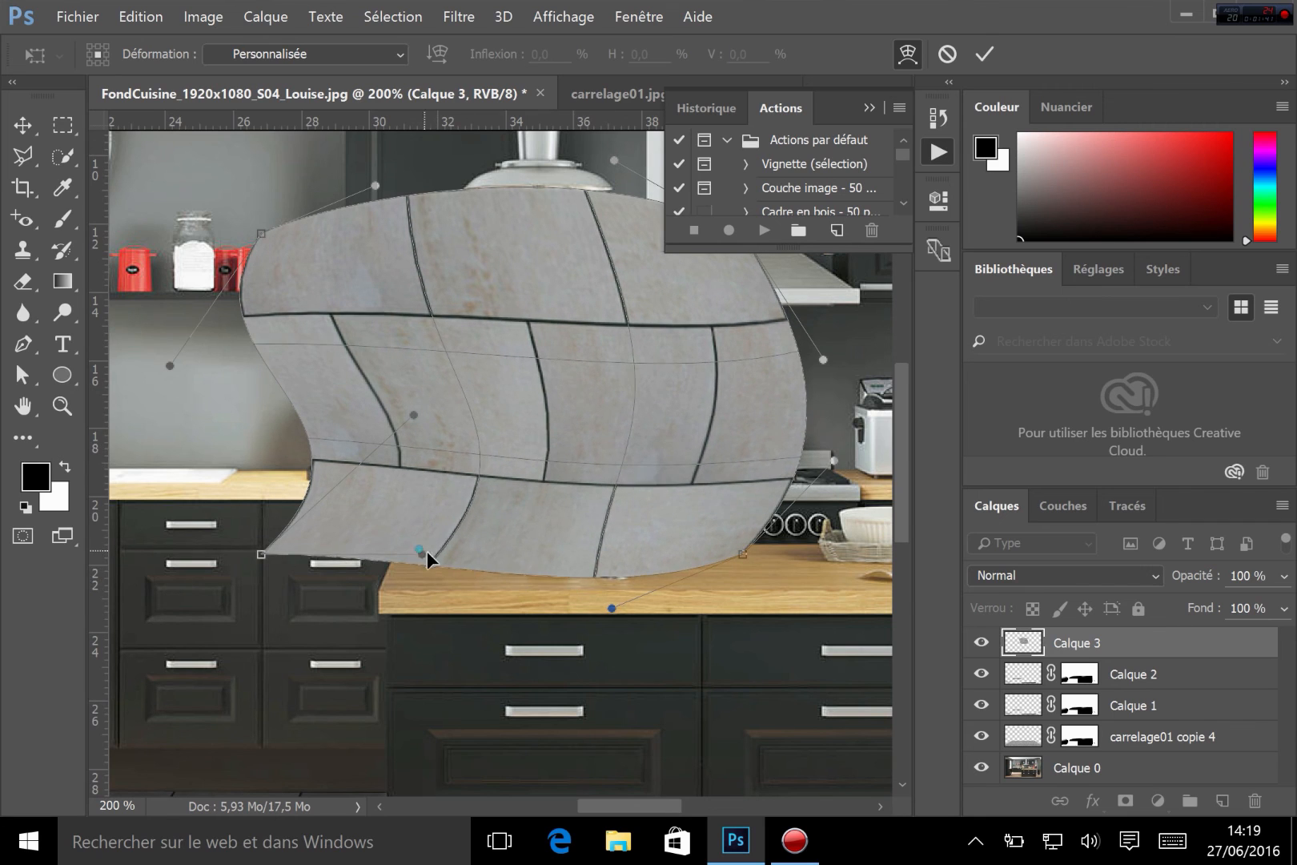
drag(425, 554, 422, 621)
drag(546, 451, 517, 438)
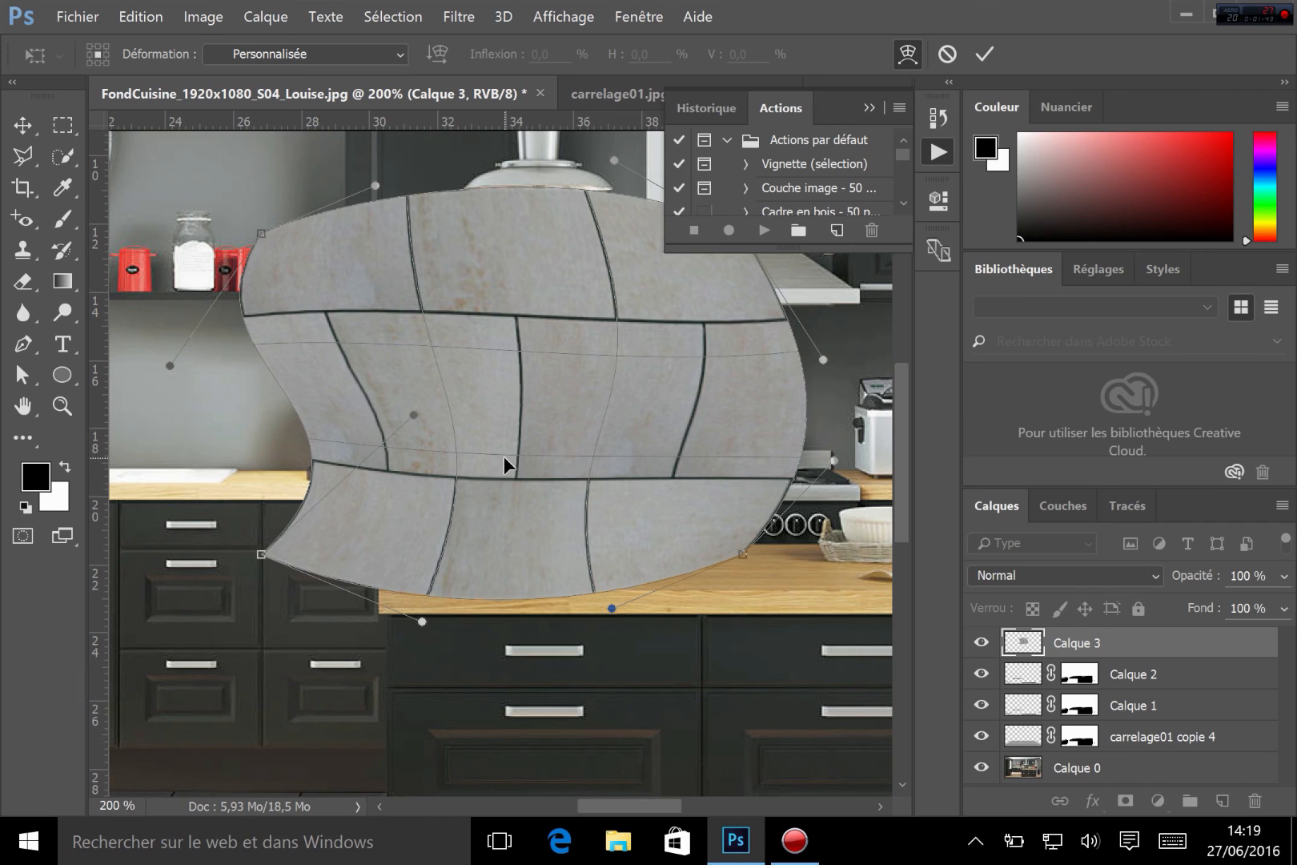
key(Escape)
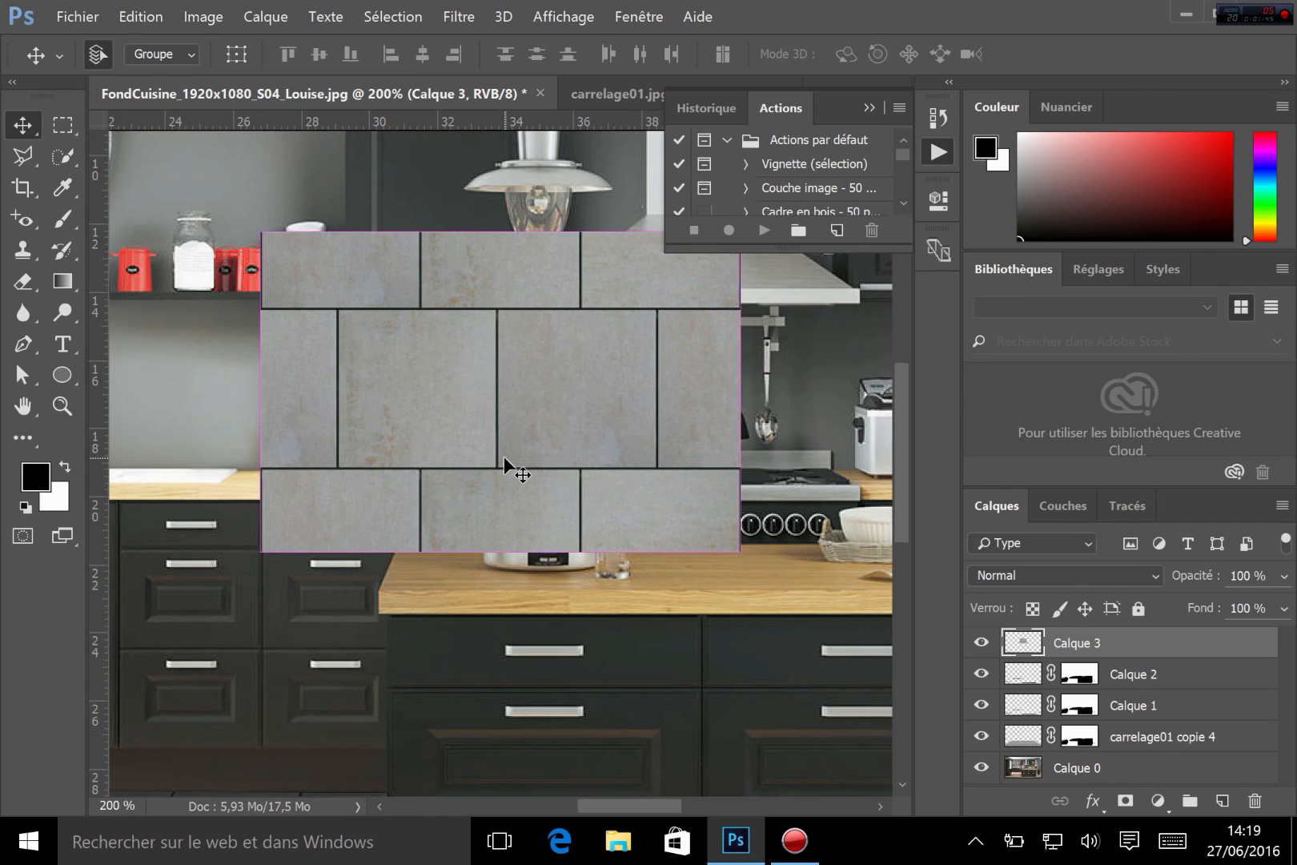
Try the Warp presets Arc, Arc inférieur and Arche on the tile layer, adjusting the bend, then cancel
key(ctrl+t)
click(905, 59)
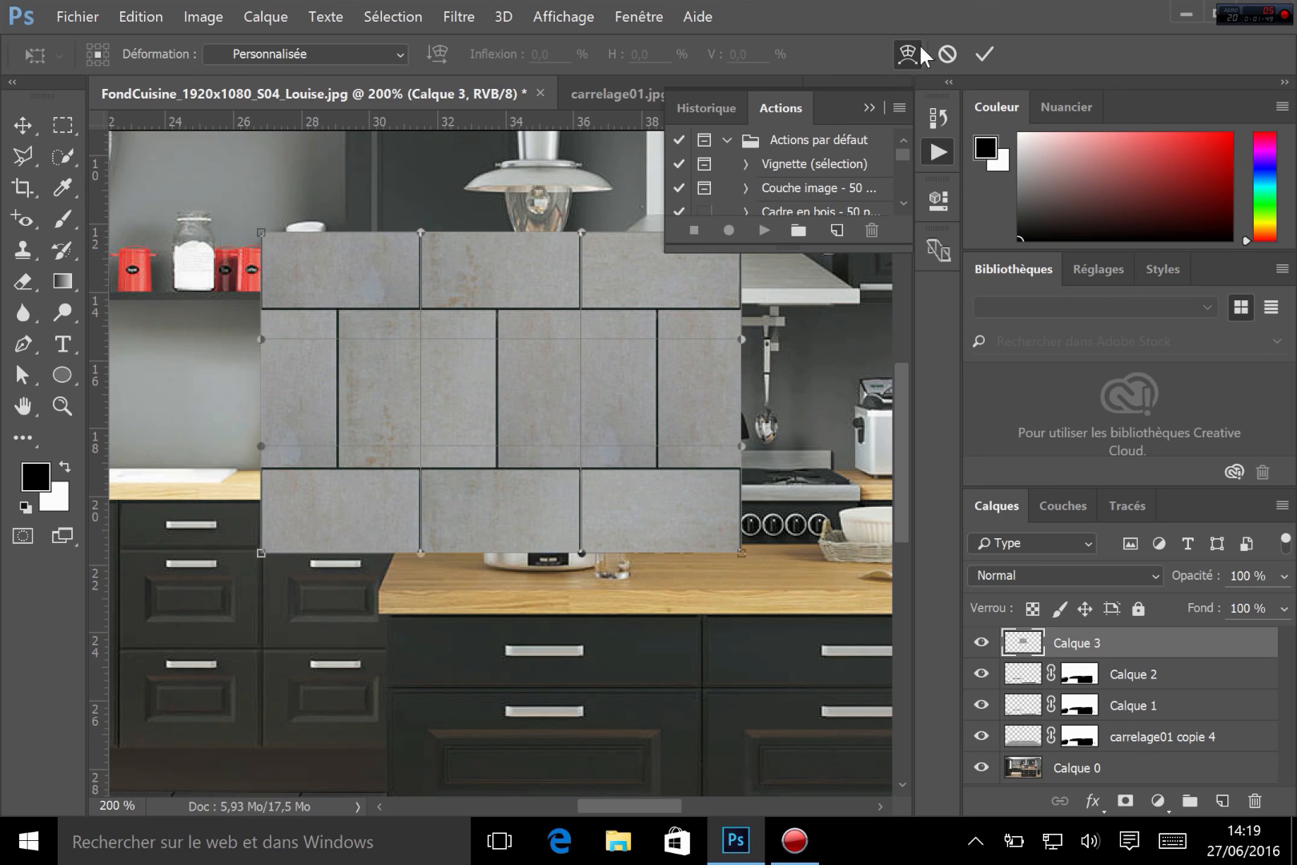
click(362, 53)
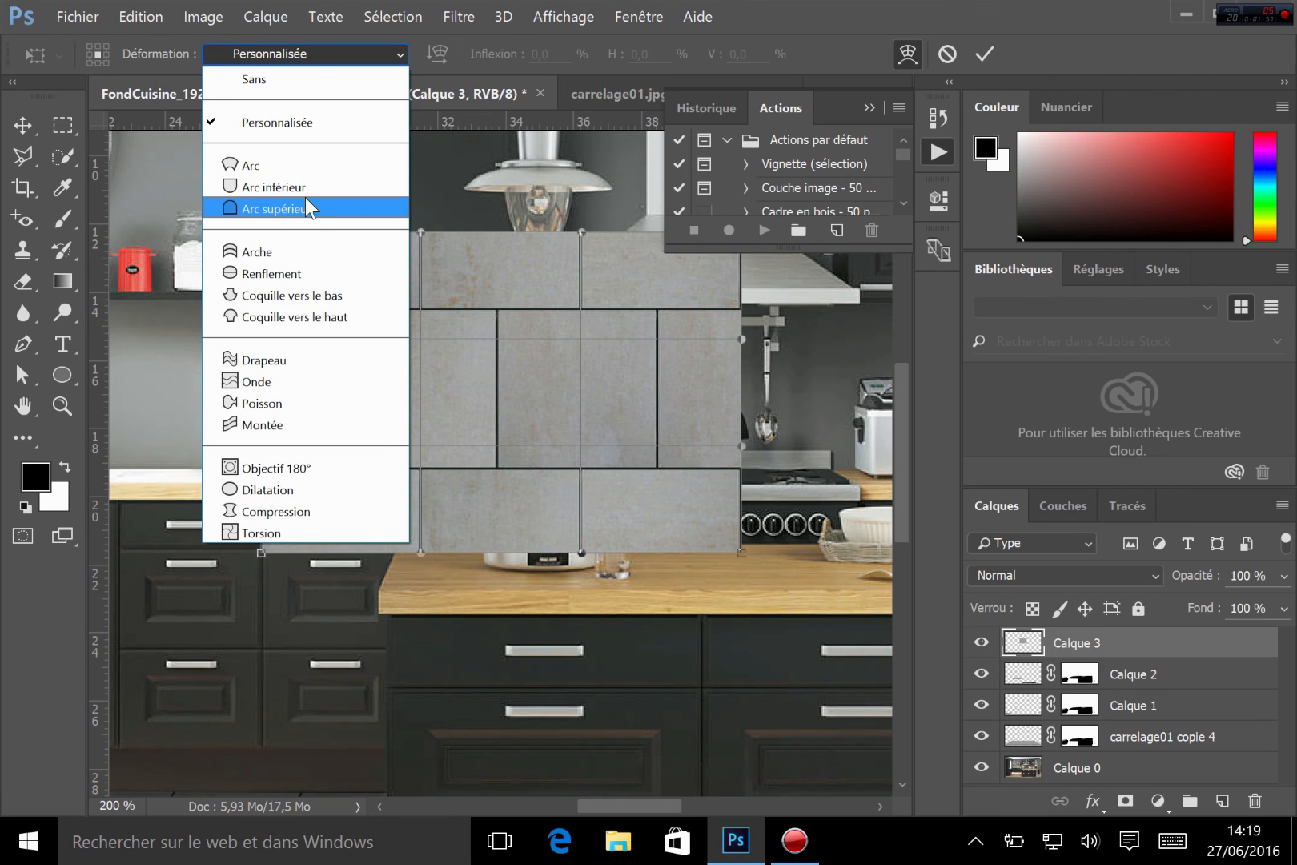
click(251, 165)
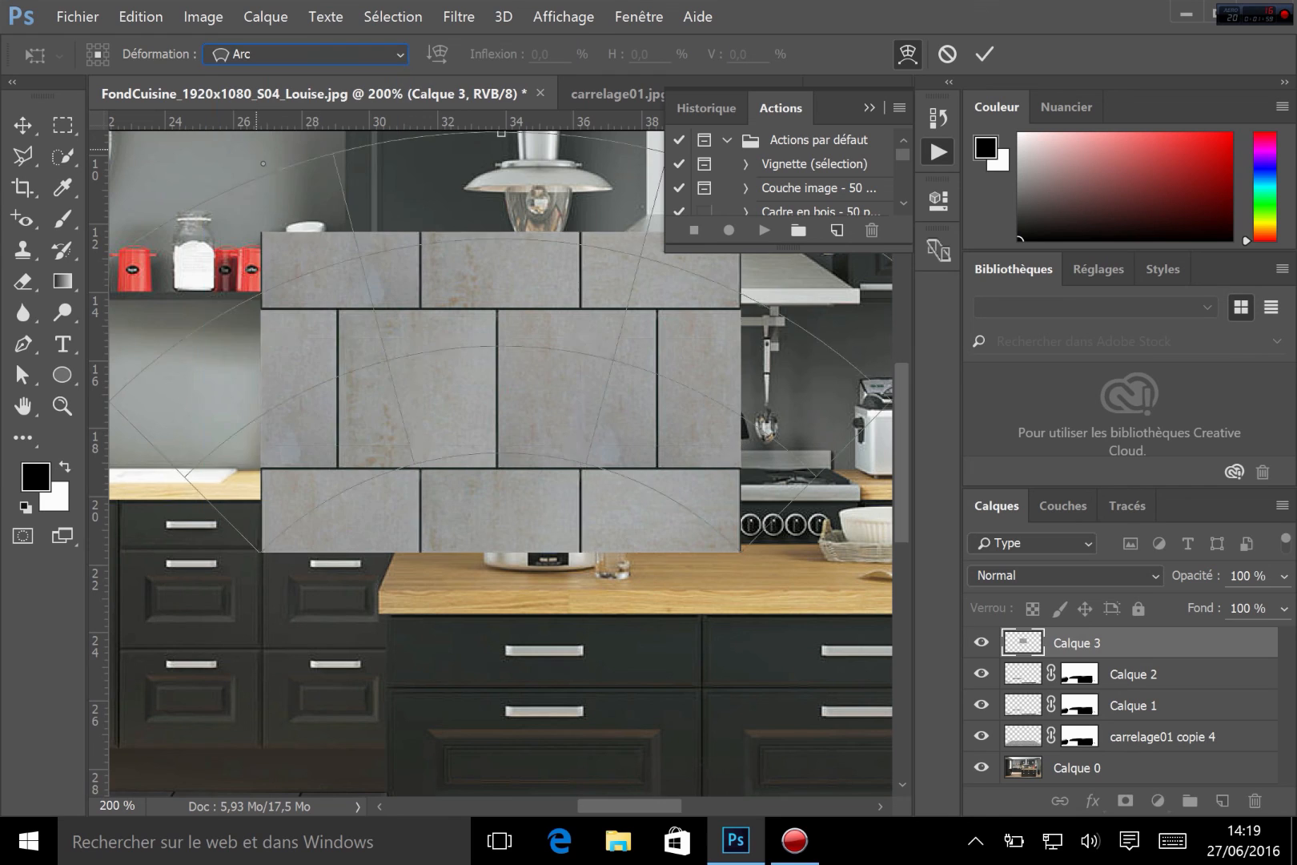
click(367, 53)
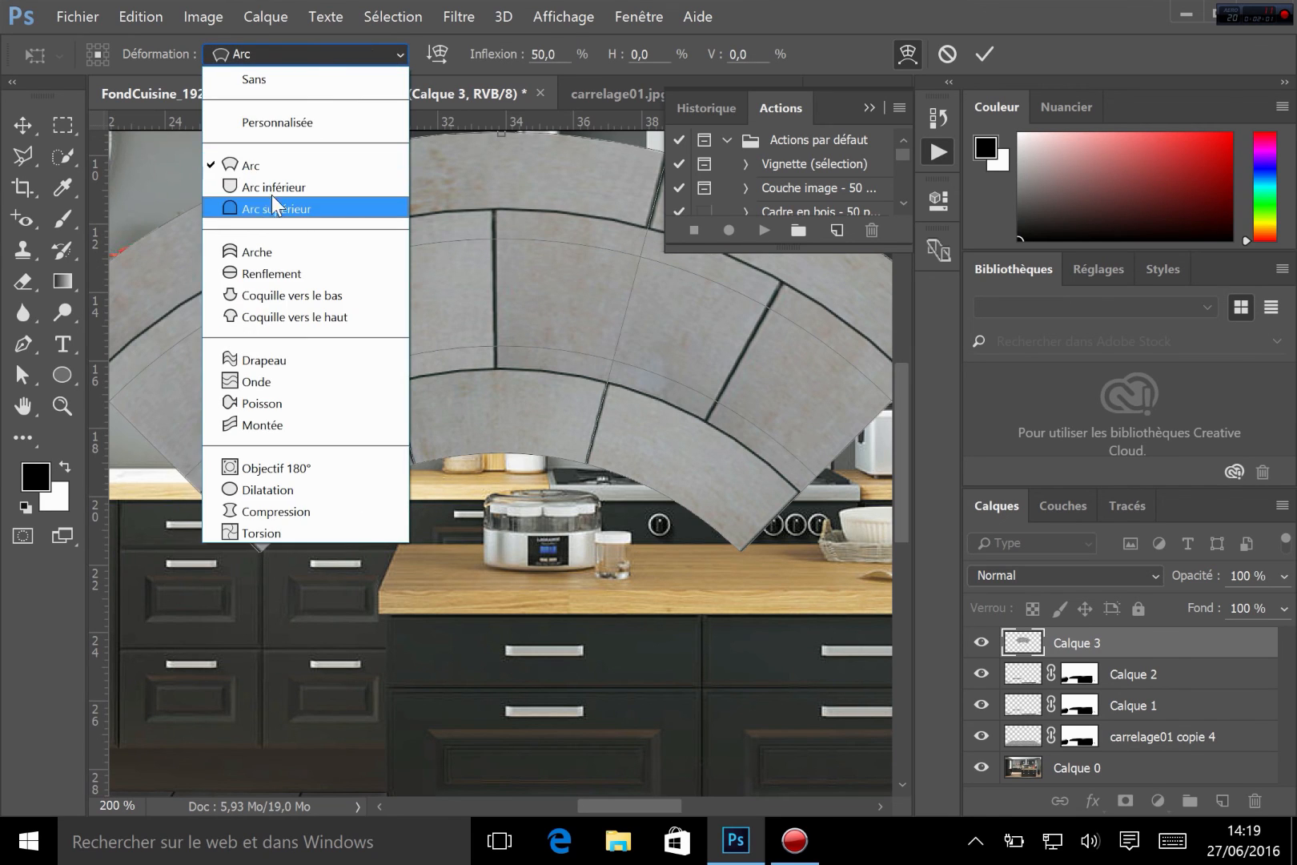
click(280, 193)
click(358, 58)
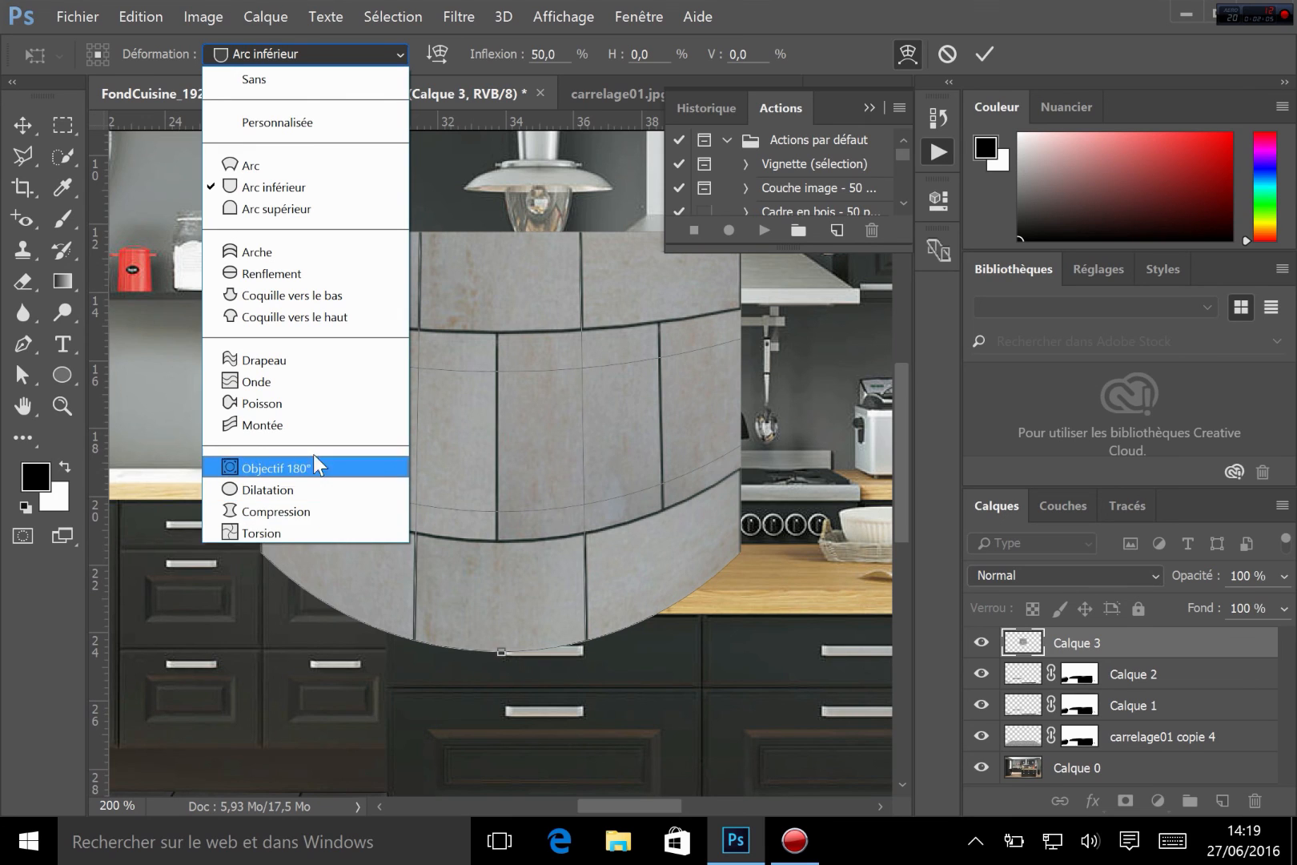
click(288, 252)
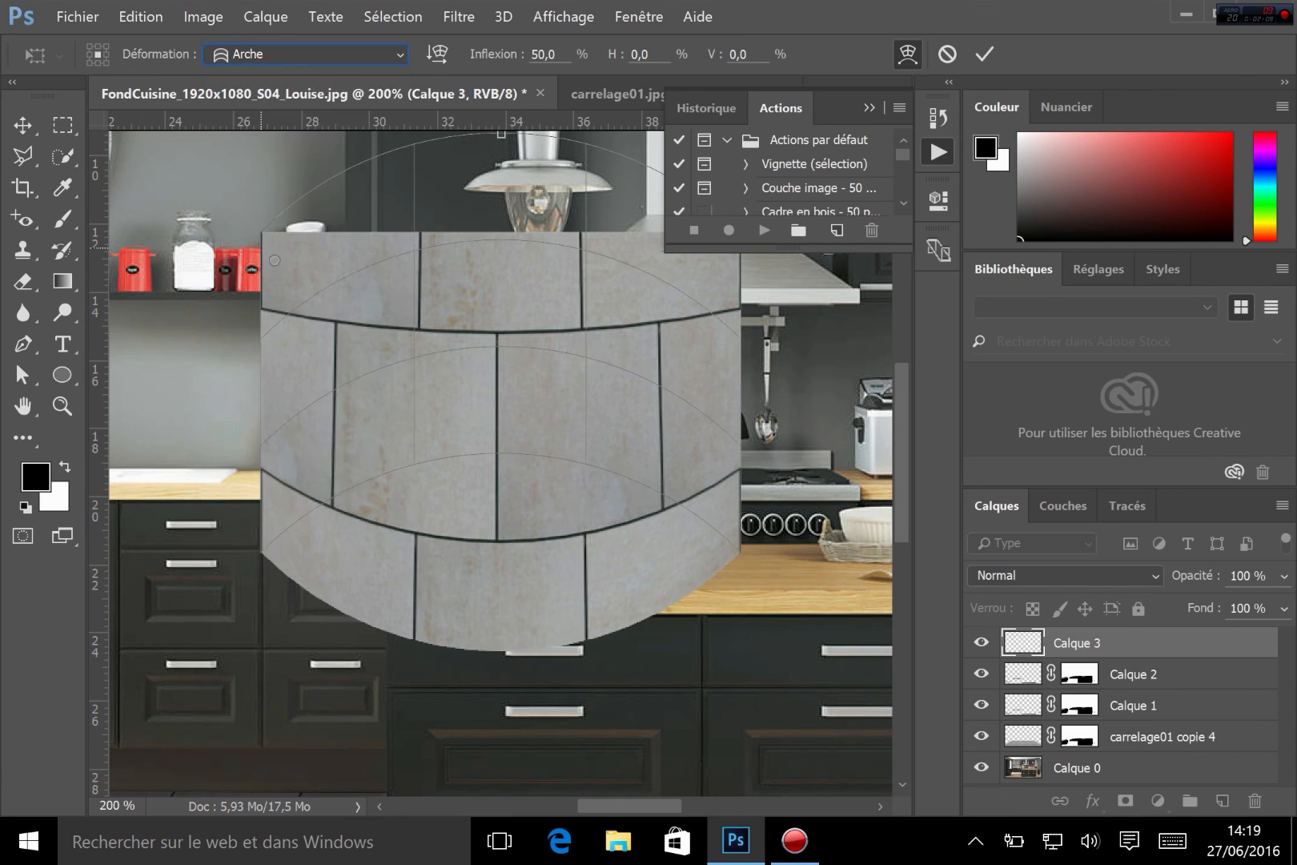
drag(512, 56, 0, 210)
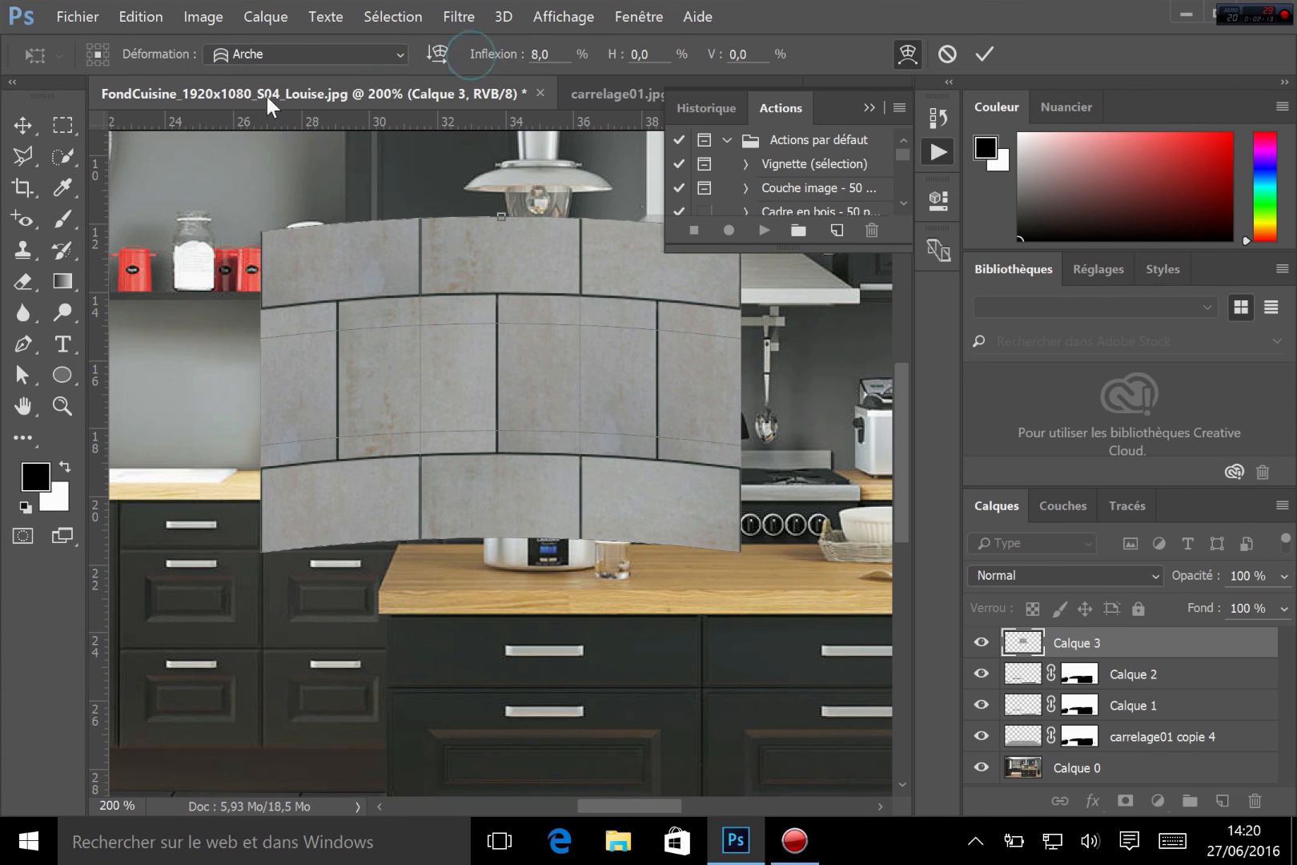
drag(512, 61, 46, 132)
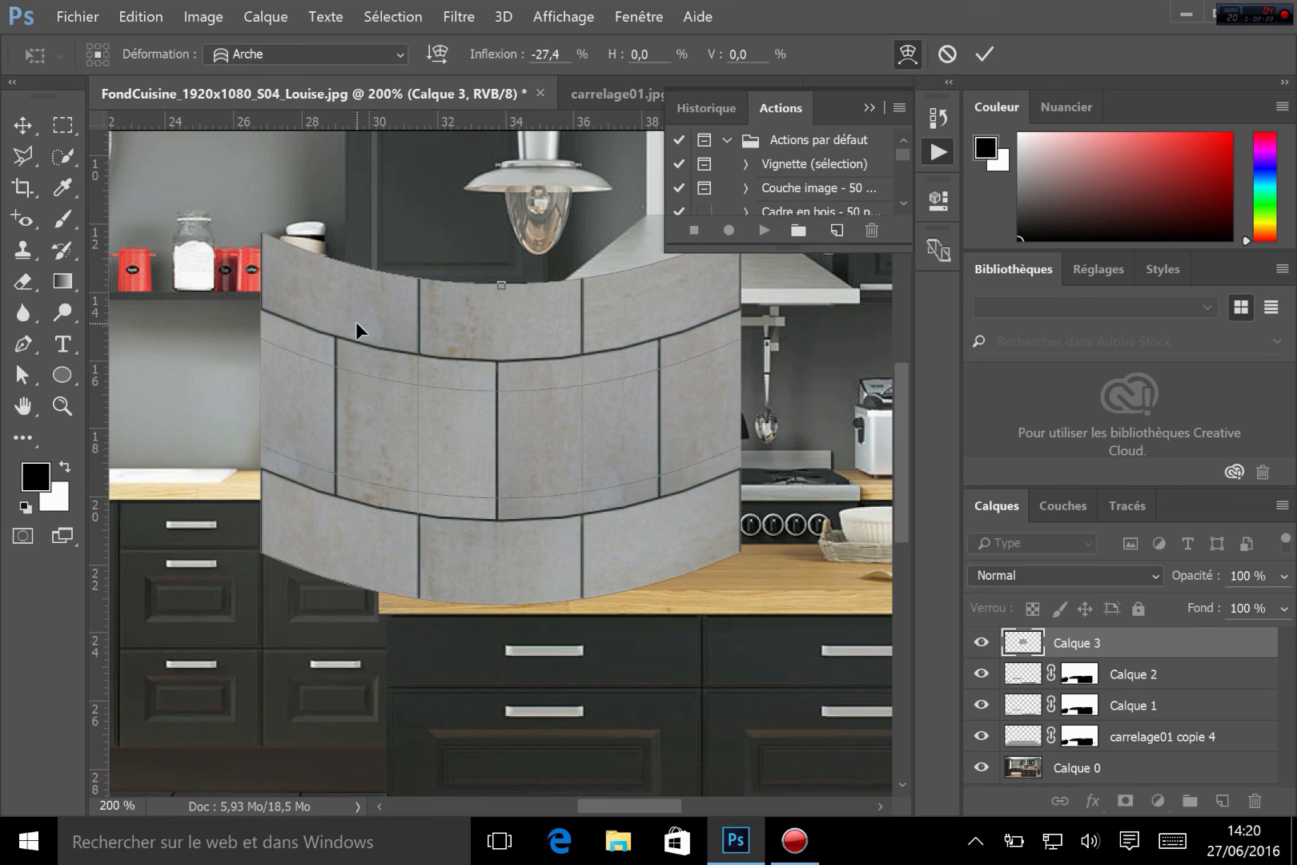
click(950, 54)
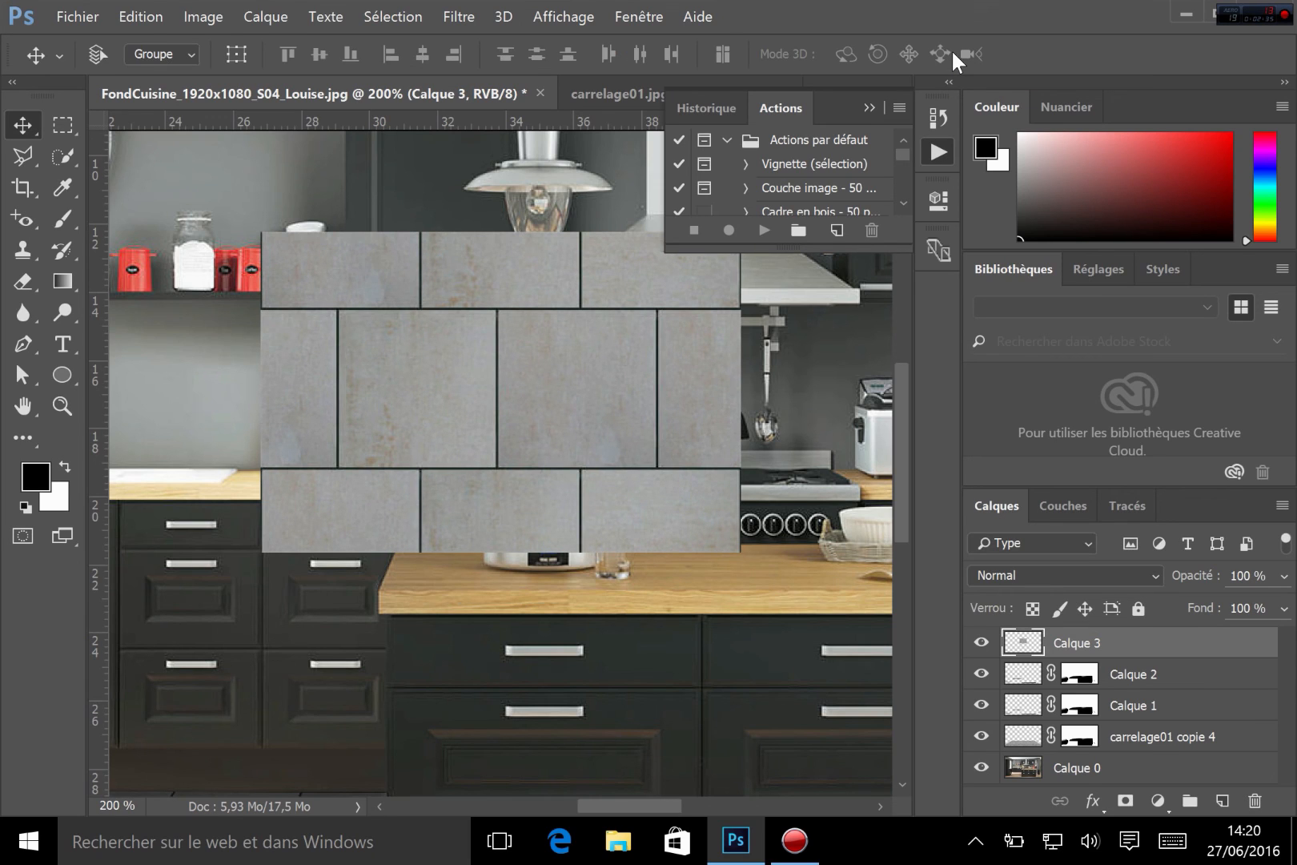
Open the Edit menu to pick a transformation for the tile layer
click(152, 16)
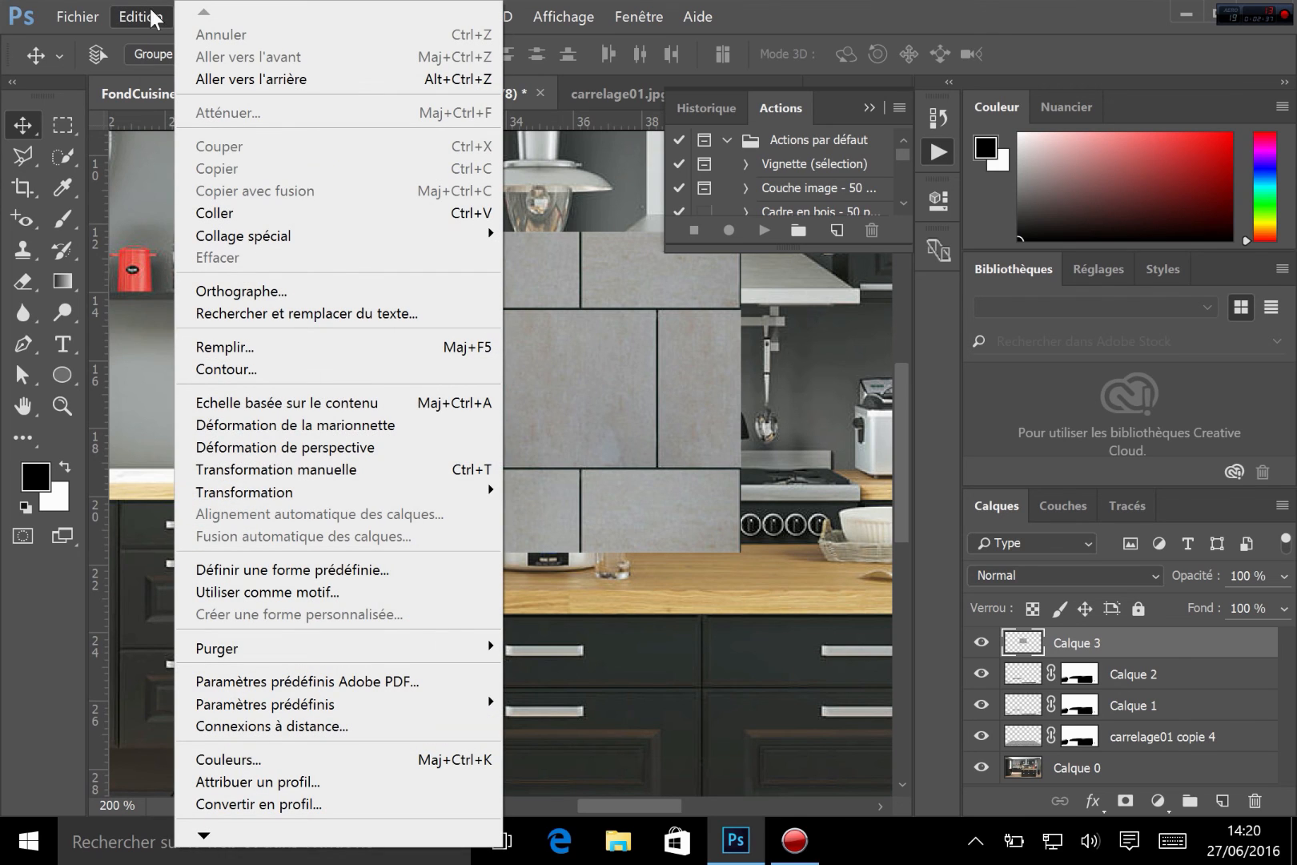